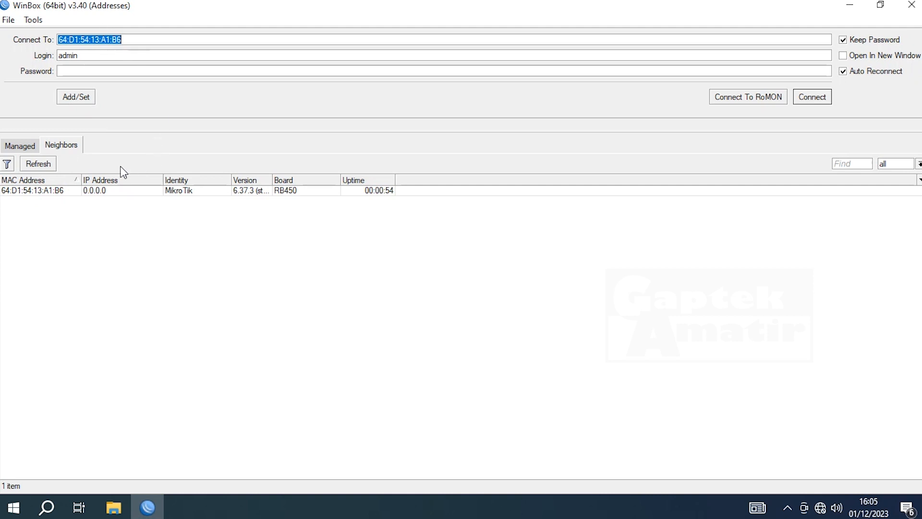
- Connect to the router from the neighbor list, logging in as admin
{"action": "left_click", "coordinate": [43, 189]}
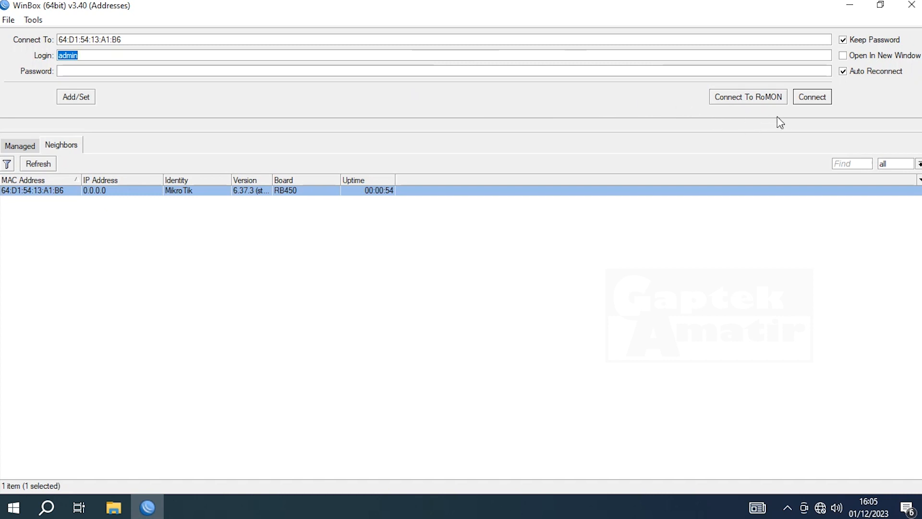
{"action": "left_click", "coordinate": [815, 99]}
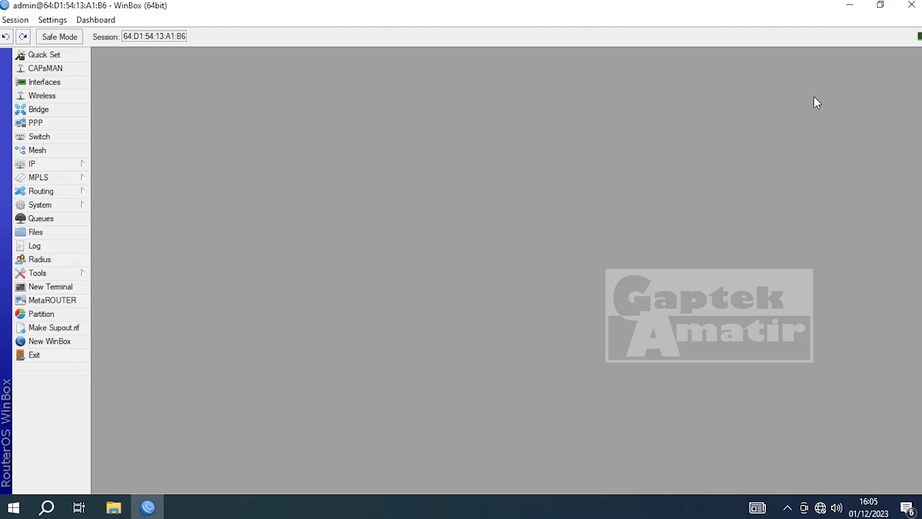
- In the interface list, rename ether1 to ether1_INTERNET
{"action": "left_click", "coordinate": [77, 126]}
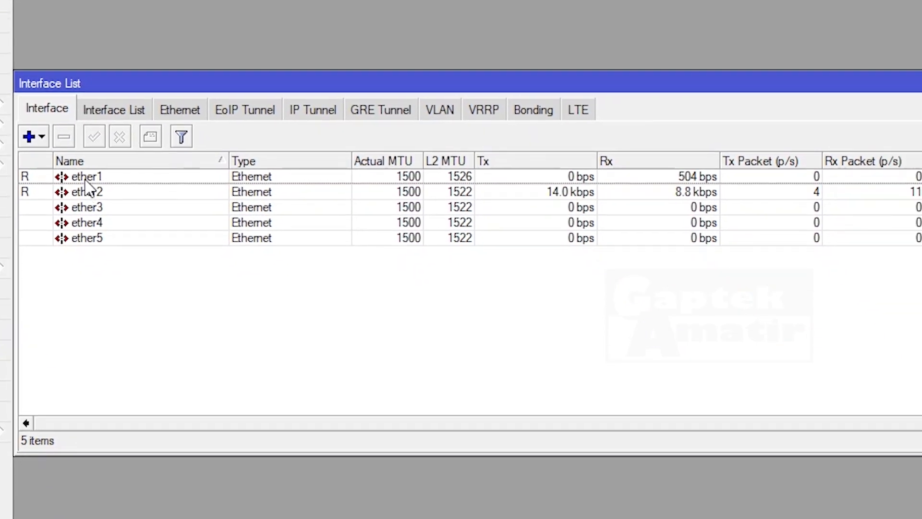
{"action": "left_click", "coordinate": [85, 182]}
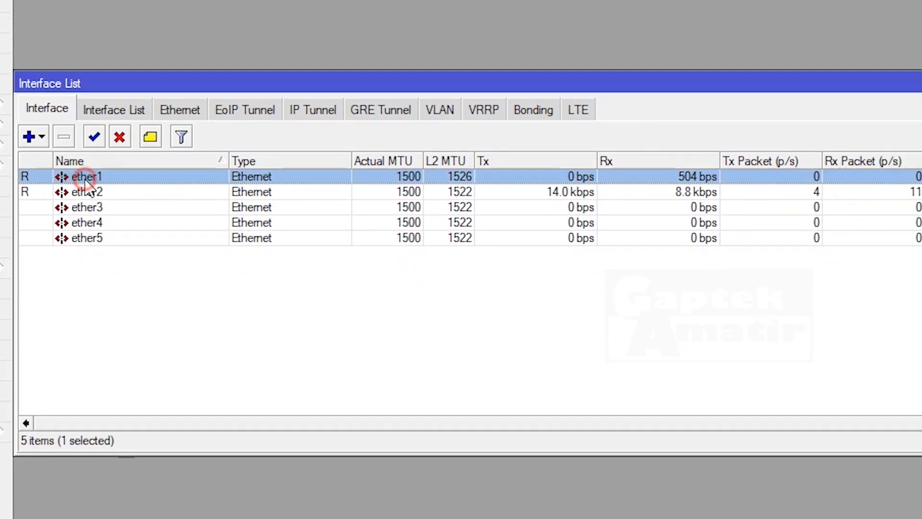
{"action": "double_click", "coordinate": [85, 180]}
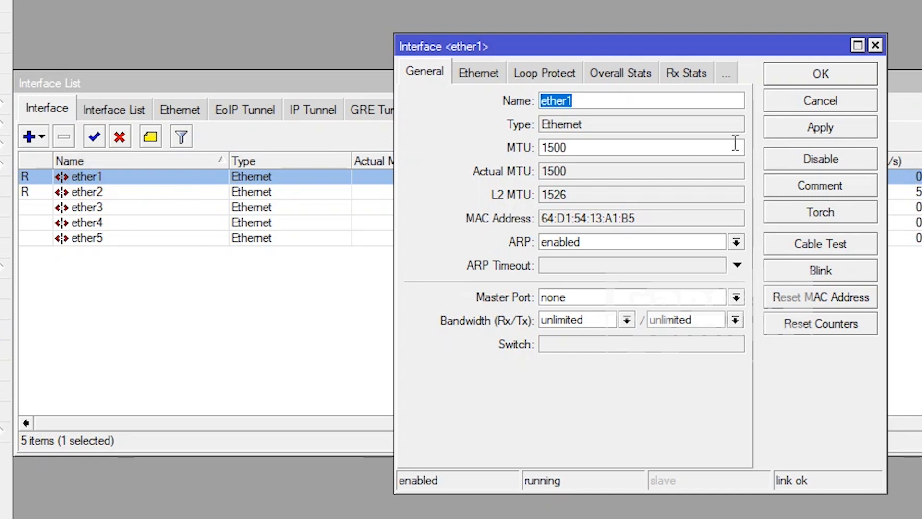
{"action": "left_click", "coordinate": [670, 100]}
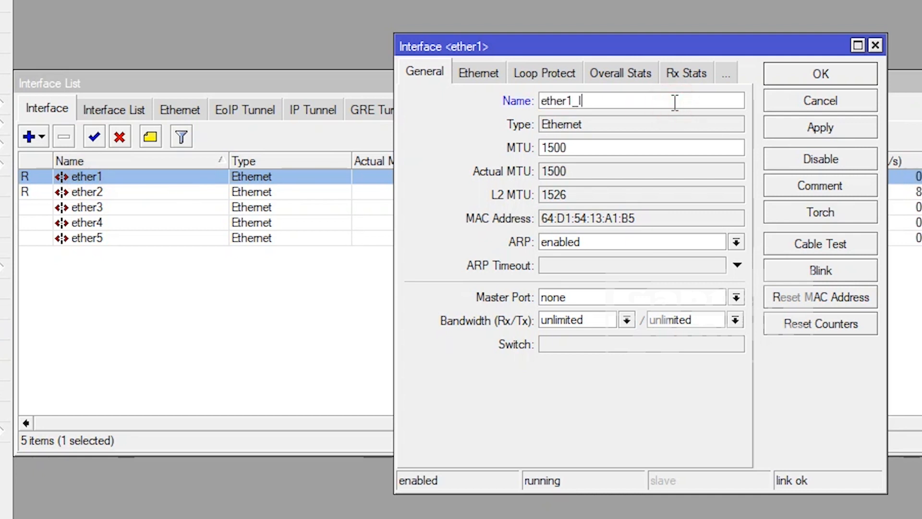
{"action": "type", "text": "_INTERNET"}
{"action": "left_click", "coordinate": [845, 82]}
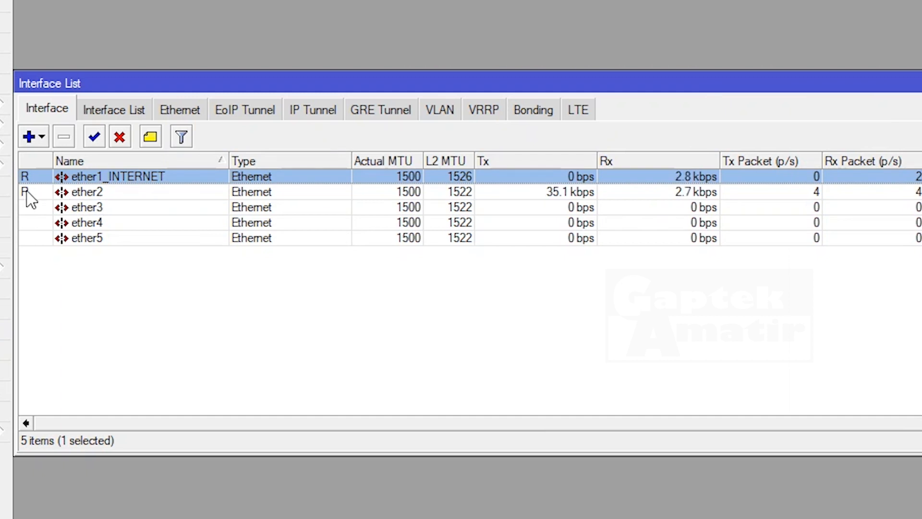
- Rename ether2 to ether2_LAN and ether3 to ether3_HOTSPOT
{"action": "double_click", "coordinate": [134, 192]}
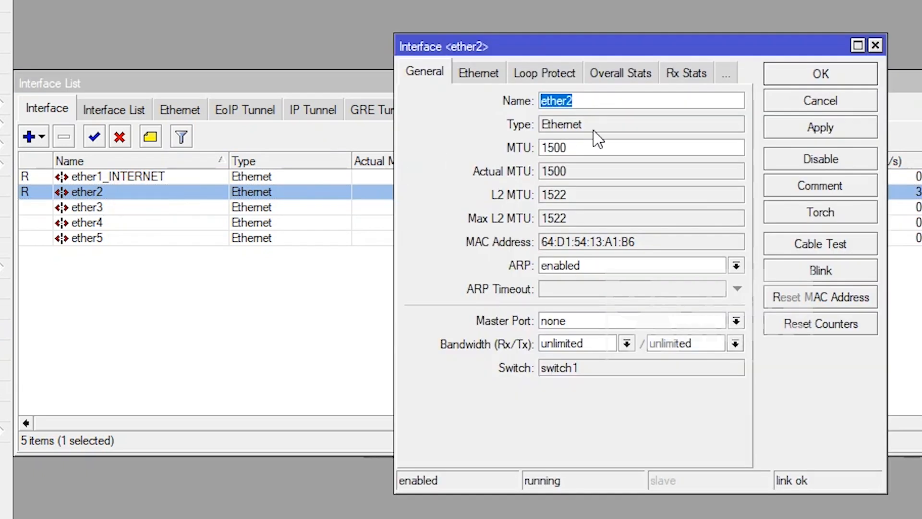
{"action": "left_click", "coordinate": [608, 96]}
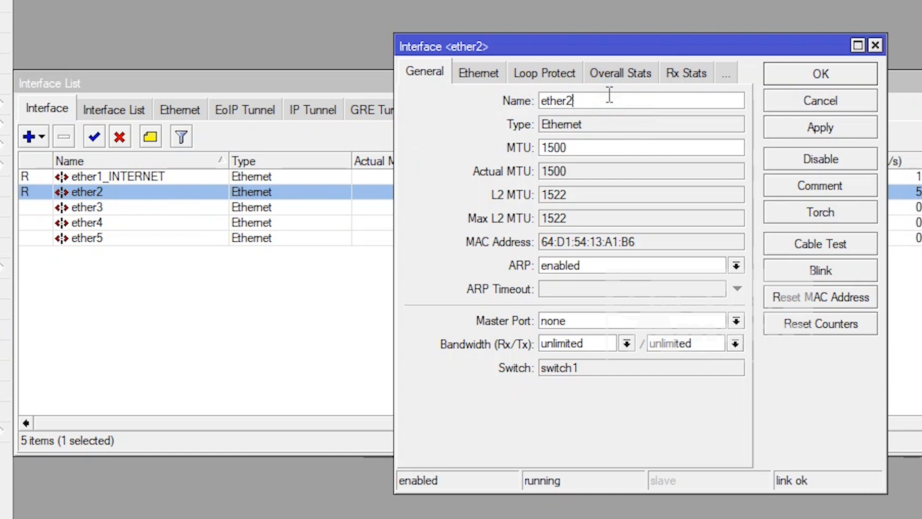
{"action": "type", "text": "_LAN"}
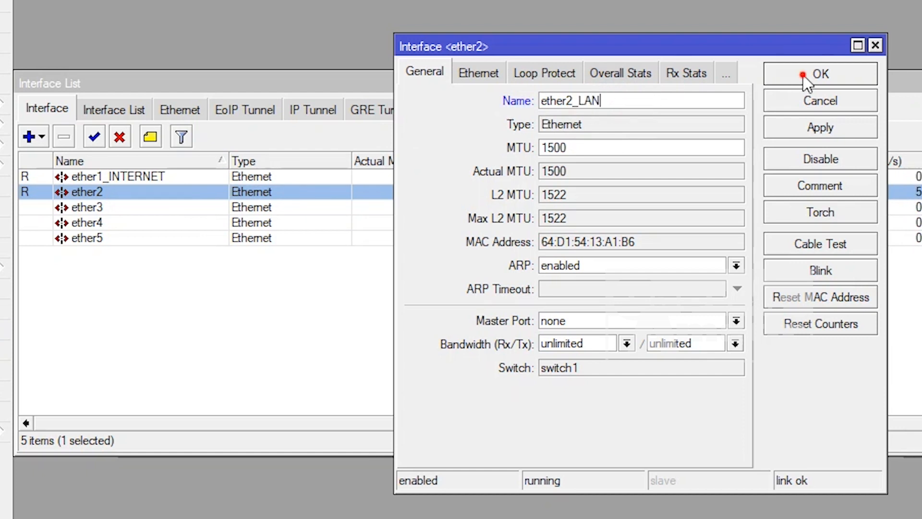
{"action": "left_click", "coordinate": [808, 77]}
{"action": "double_click", "coordinate": [77, 207]}
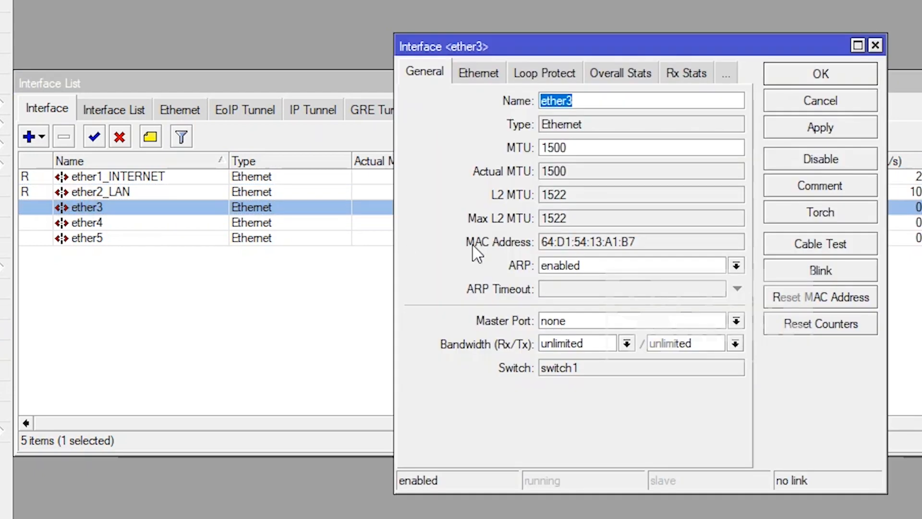
{"action": "left_click", "coordinate": [611, 100]}
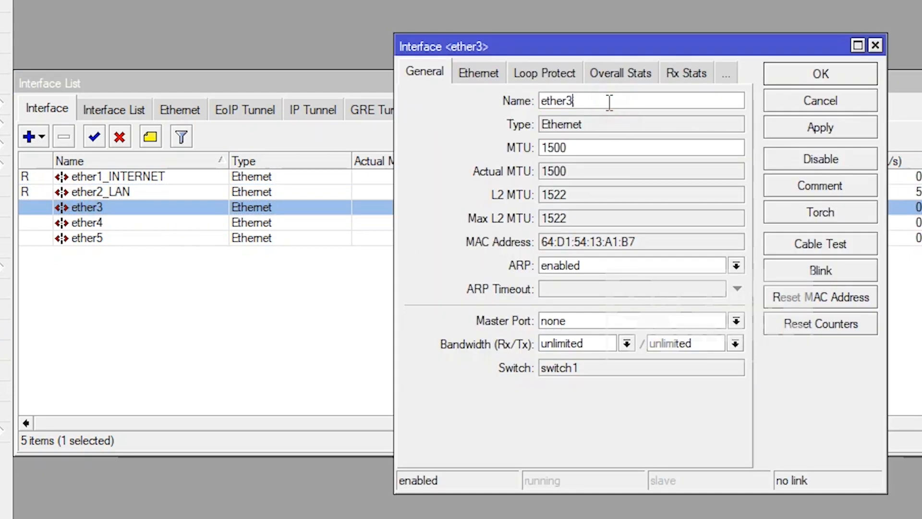
{"action": "type", "text": "_HOTSPOT"}
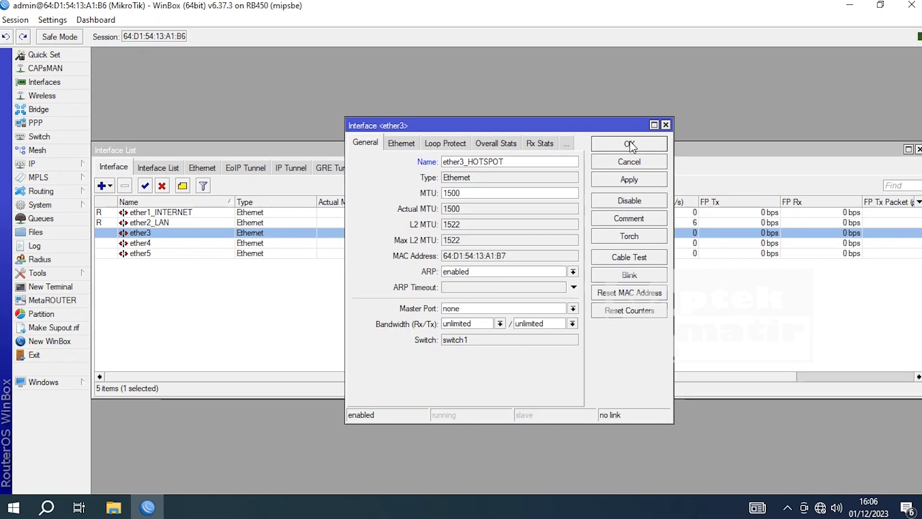
{"action": "left_click", "coordinate": [821, 73]}
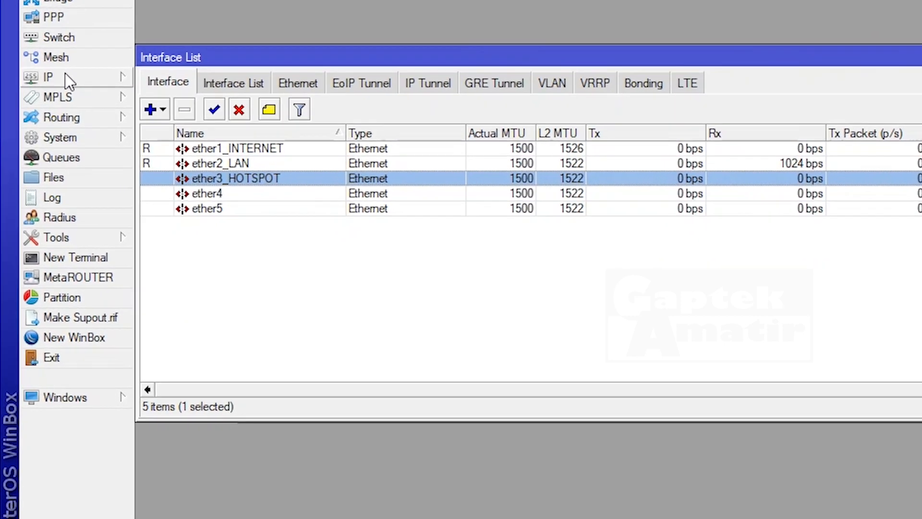
- Add a DHCP client on ether1_INTERNET and widen the list to see its 192.168.1.8/24 lease
{"action": "left_click", "coordinate": [66, 76]}
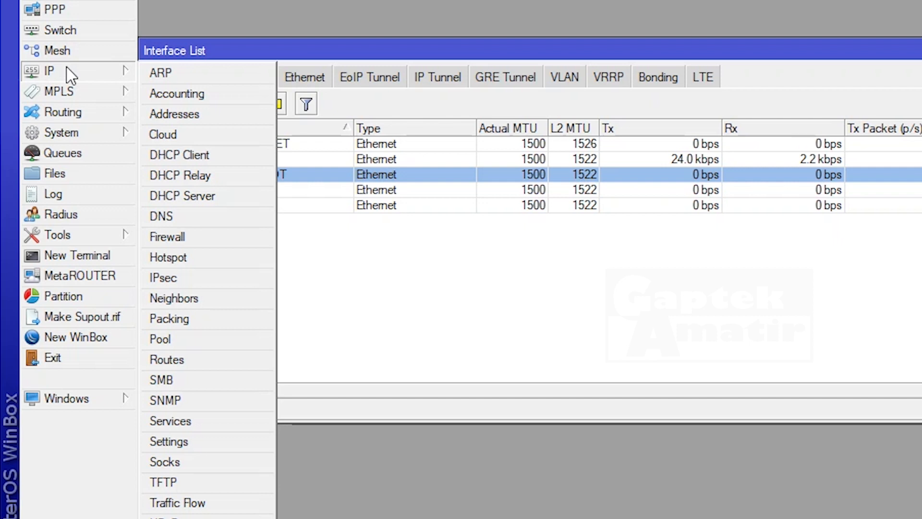
{"action": "left_click", "coordinate": [174, 156]}
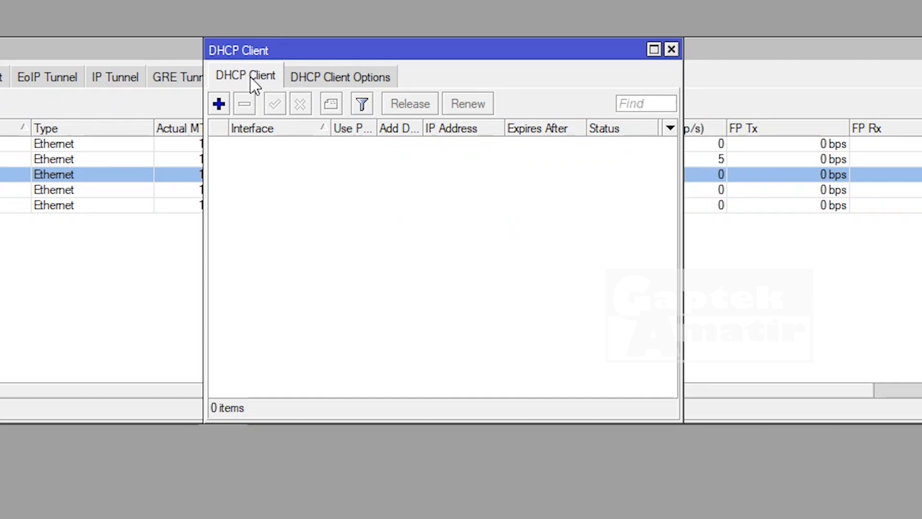
{"action": "left_click", "coordinate": [219, 104]}
{"action": "left_click", "coordinate": [522, 138]}
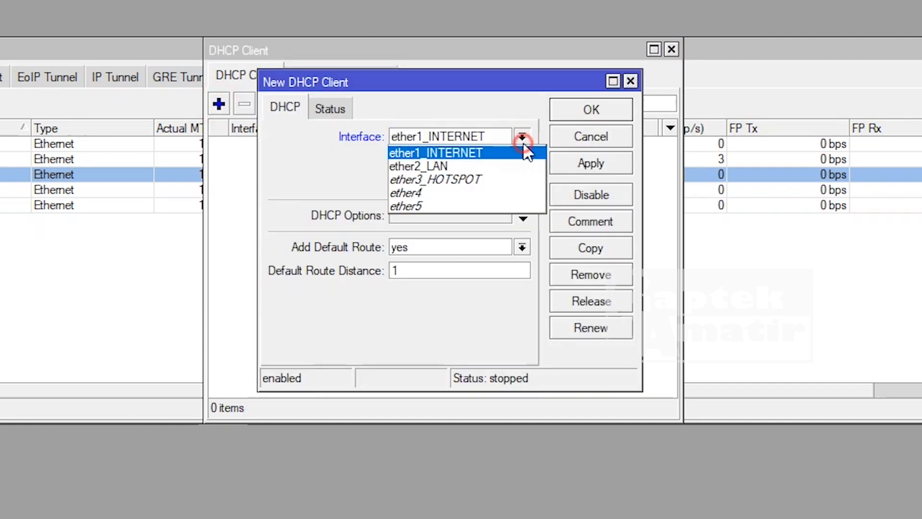
{"action": "left_click", "coordinate": [462, 154]}
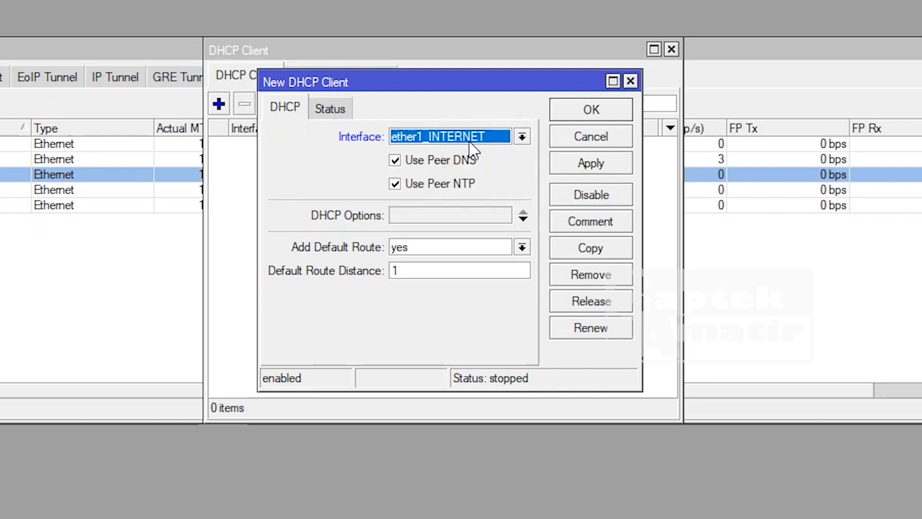
{"action": "left_click", "coordinate": [561, 164]}
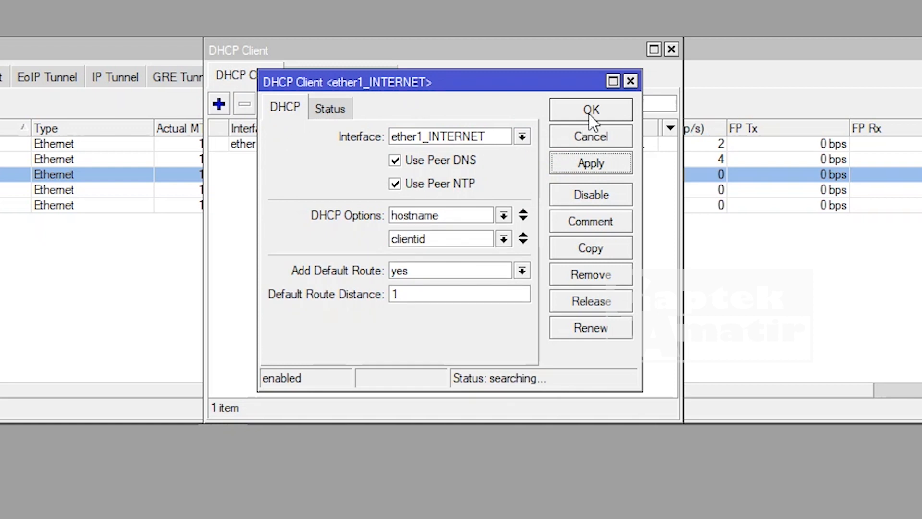
{"action": "left_click", "coordinate": [587, 115]}
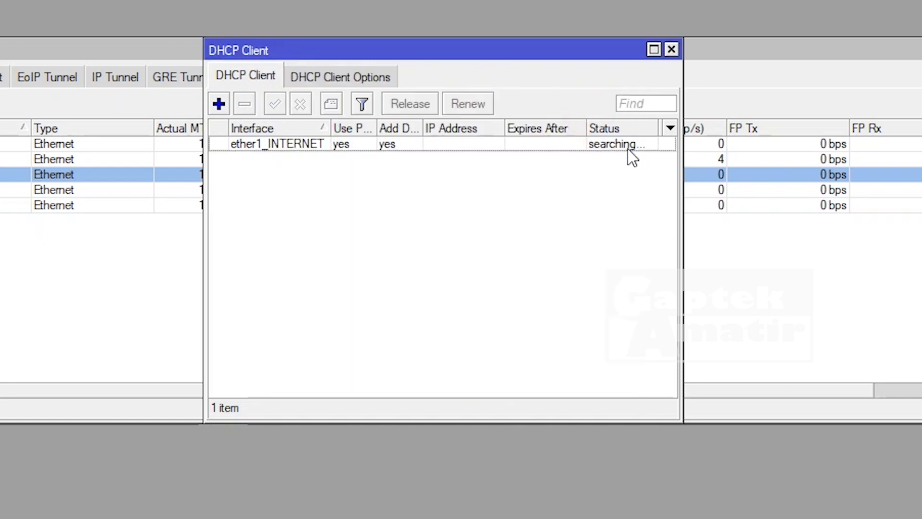
{"action": "left_click_drag", "start_coordinate": [684, 142], "coordinate": [768, 159]}
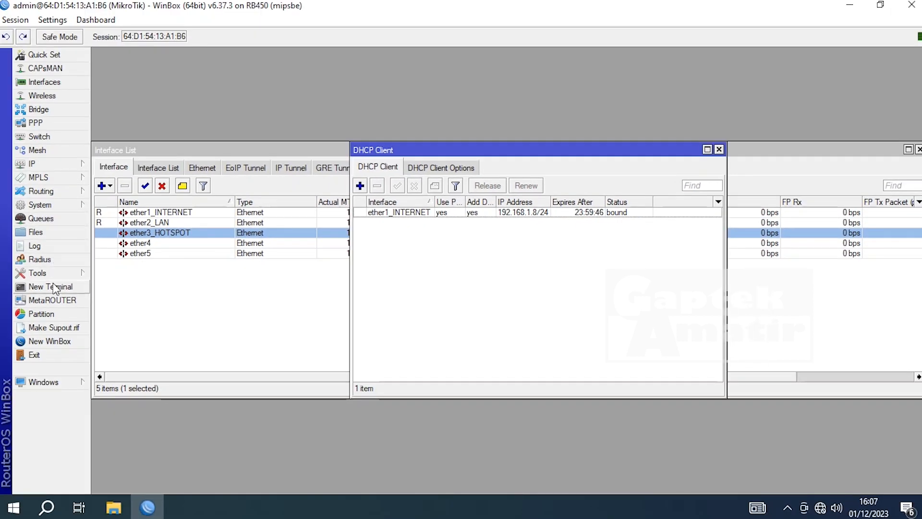
- Ping google.com from a new terminal, then close the Terminal and DHCP Client windows
{"action": "left_click", "coordinate": [52, 288]}
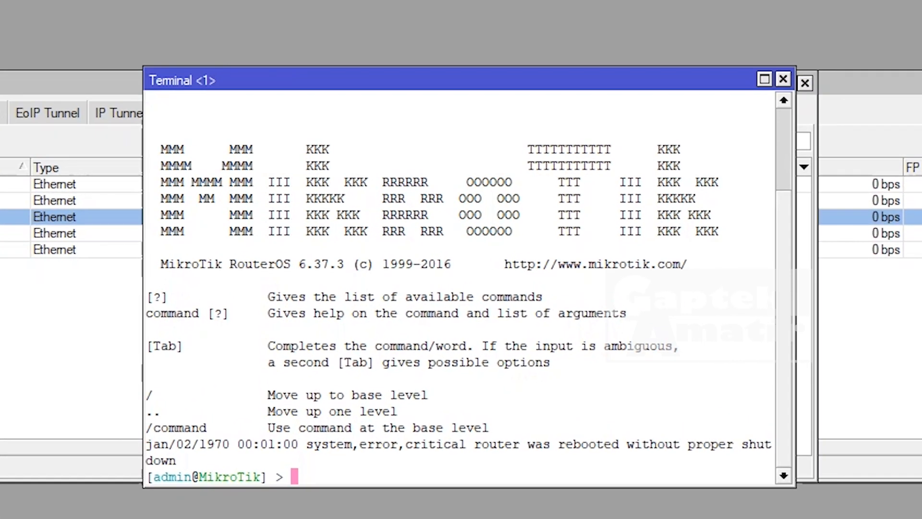
{"action": "type", "text": "ping google.com"}
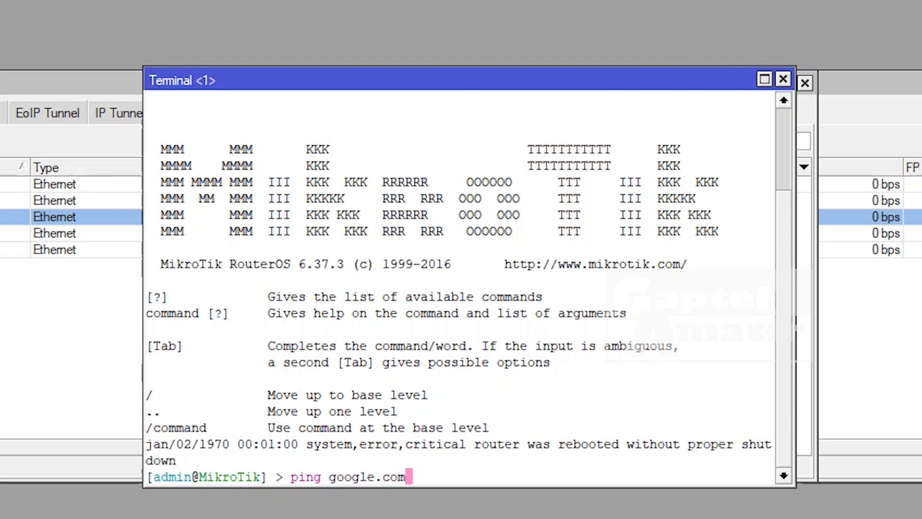
{"action": "key", "text": "Return"}
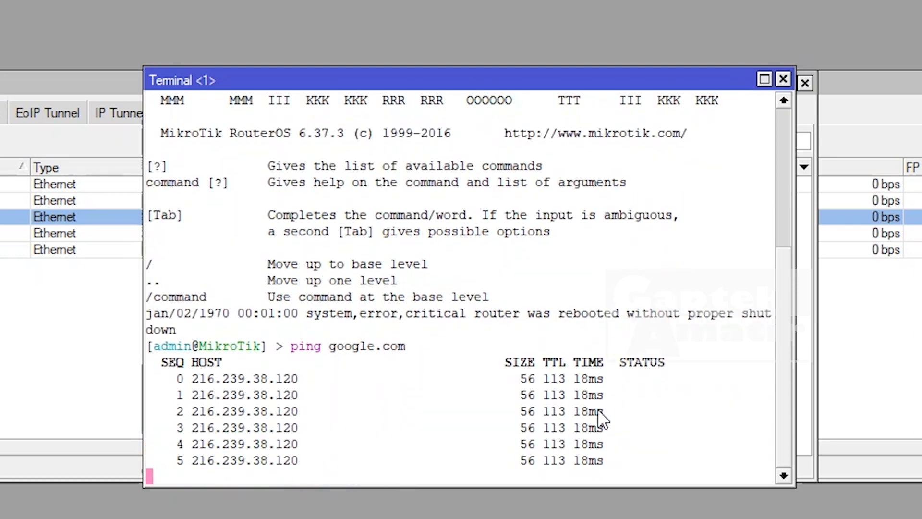
{"action": "left_click", "coordinate": [783, 79]}
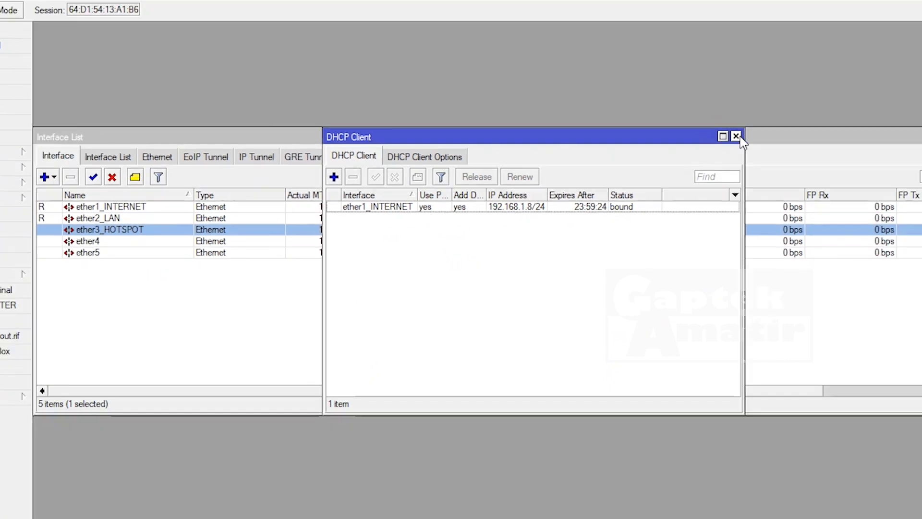
{"action": "left_click", "coordinate": [737, 137]}
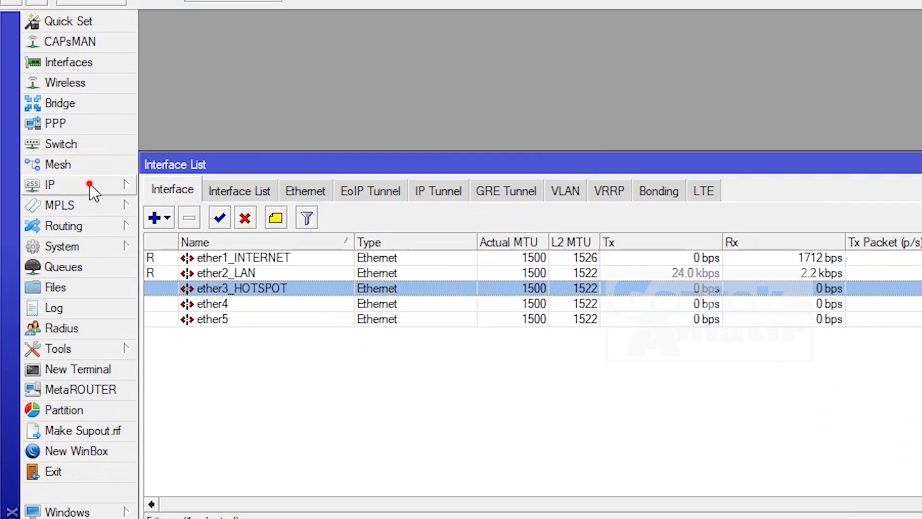
- Set the router's DNS servers to 8.8.8.8 and 8.8.4.4 and apply
{"action": "left_click", "coordinate": [57, 162]}
{"action": "left_click", "coordinate": [178, 332]}
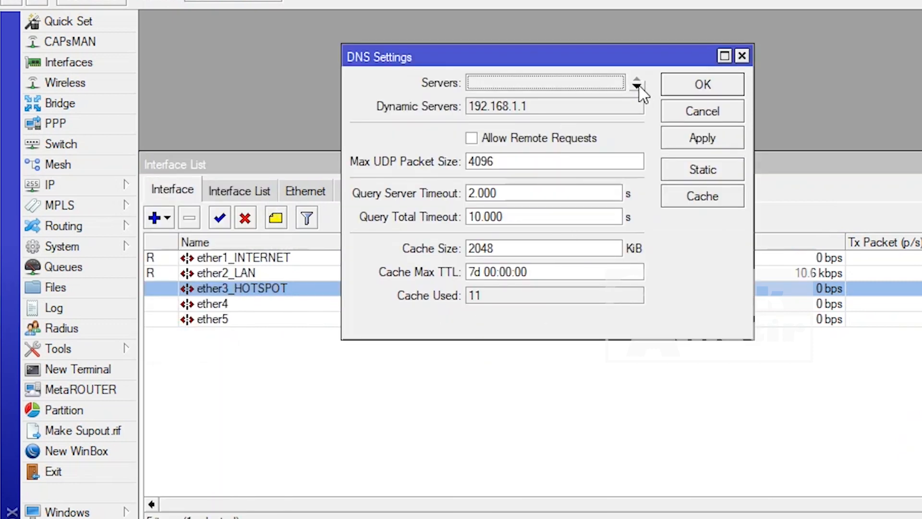
{"action": "left_click", "coordinate": [603, 86]}
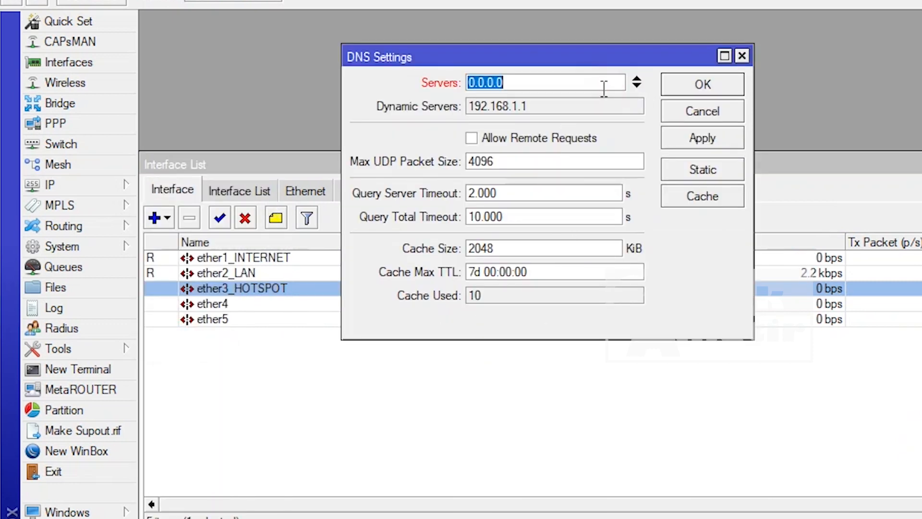
{"action": "type", "text": "8.8.8.8"}
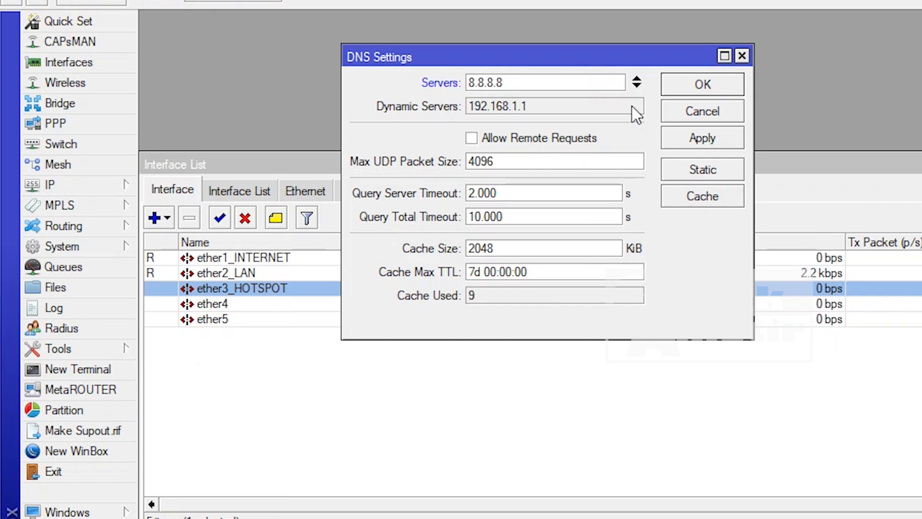
{"action": "left_click", "coordinate": [637, 85]}
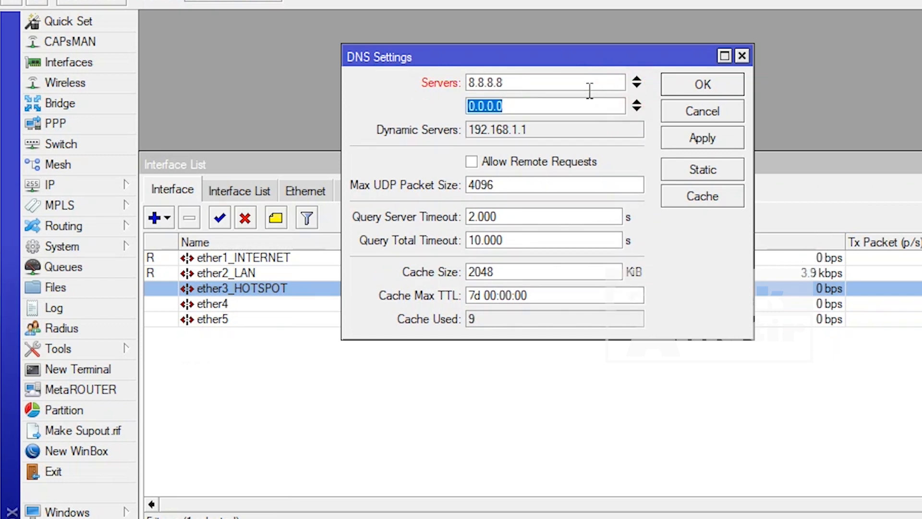
{"action": "type", "text": "8.8.8"}
{"action": "key", "text": "BackSpace"}
{"action": "type", "text": "4"}
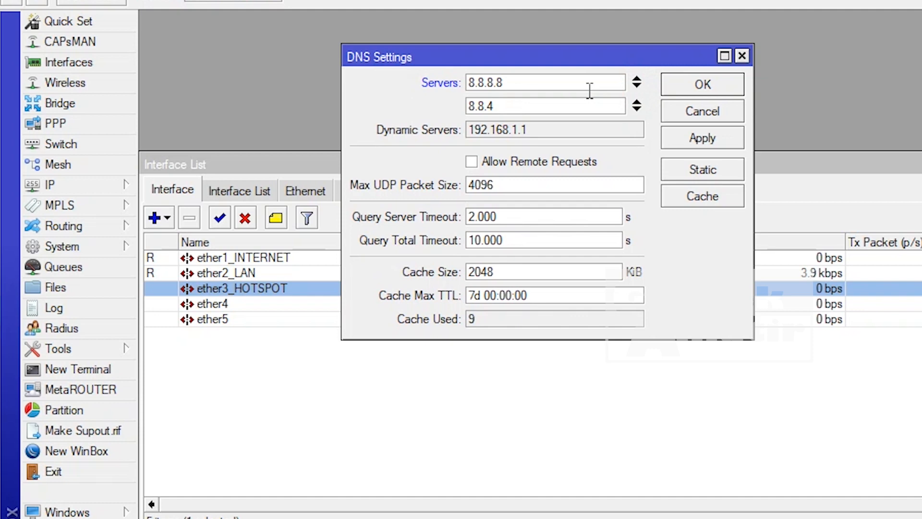
{"action": "type", "text": ".4"}
{"action": "left_click", "coordinate": [698, 139]}
{"action": "left_click", "coordinate": [703, 84]}
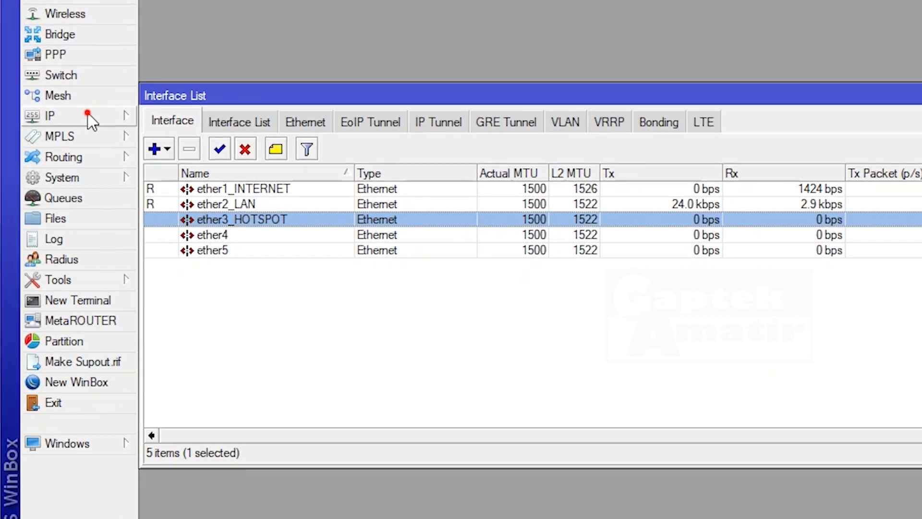
- Open the IP address list and inspect the existing 192.168.1.8/24 entry
{"action": "left_click", "coordinate": [57, 162]}
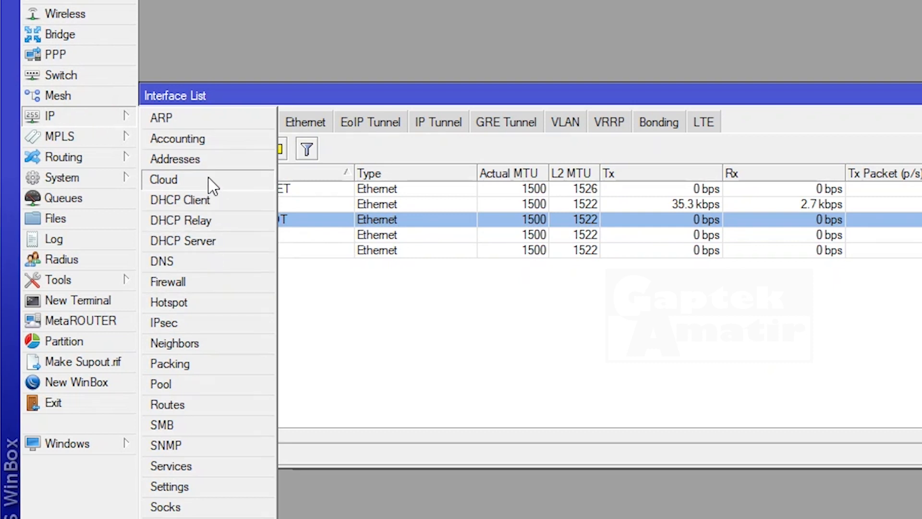
{"action": "left_click", "coordinate": [204, 159]}
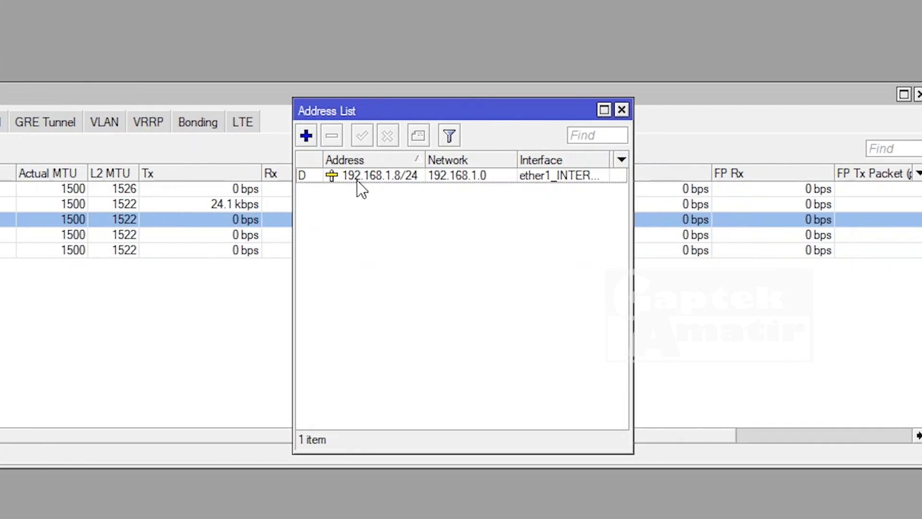
{"action": "left_click", "coordinate": [352, 177]}
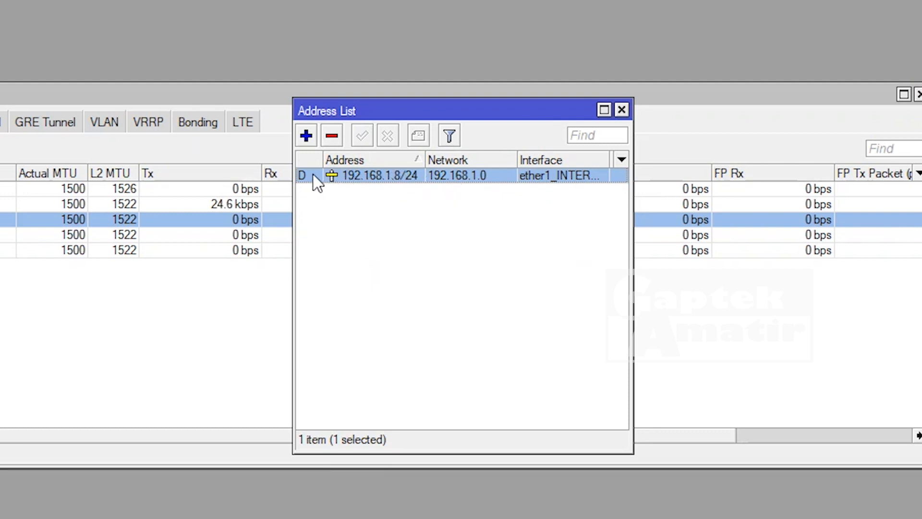
{"action": "left_click", "coordinate": [409, 241]}
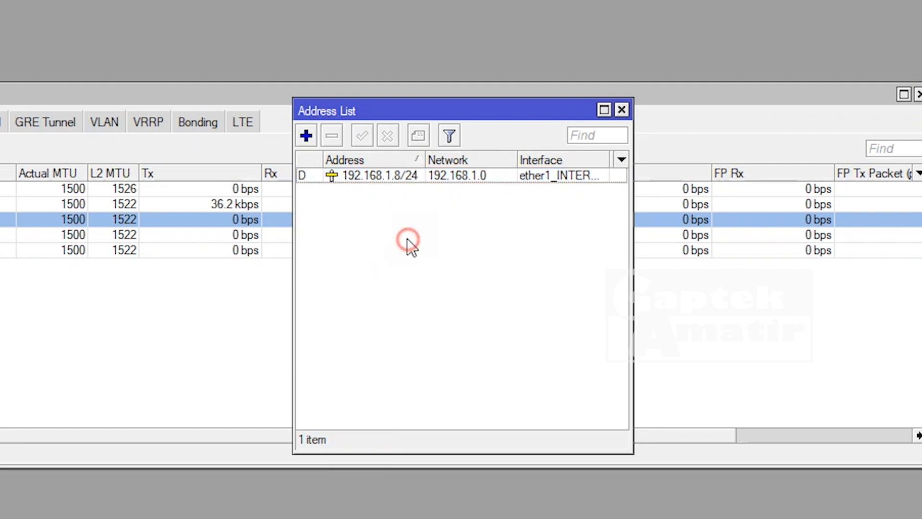
- Add the address 100.100.100.1/24 on interface ether2_LAN
{"action": "left_click", "coordinate": [313, 141]}
{"action": "left_click", "coordinate": [342, 238]}
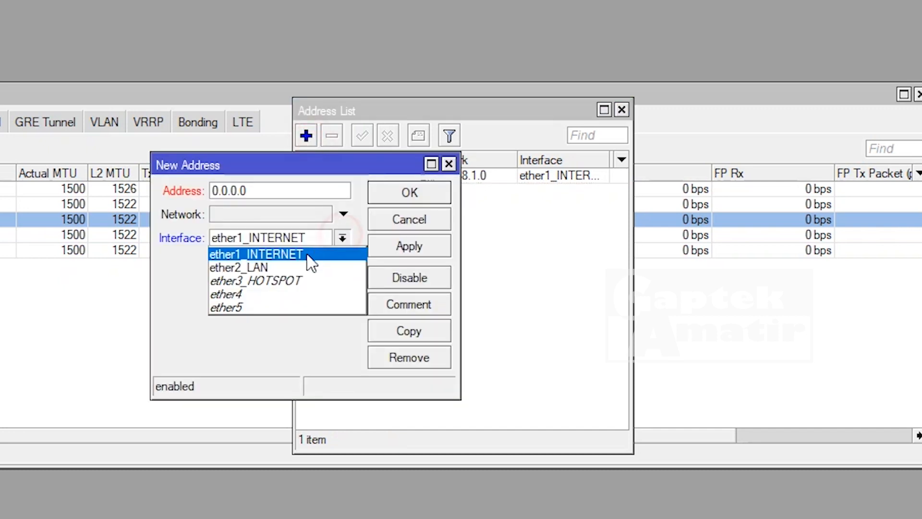
{"action": "left_click", "coordinate": [298, 267]}
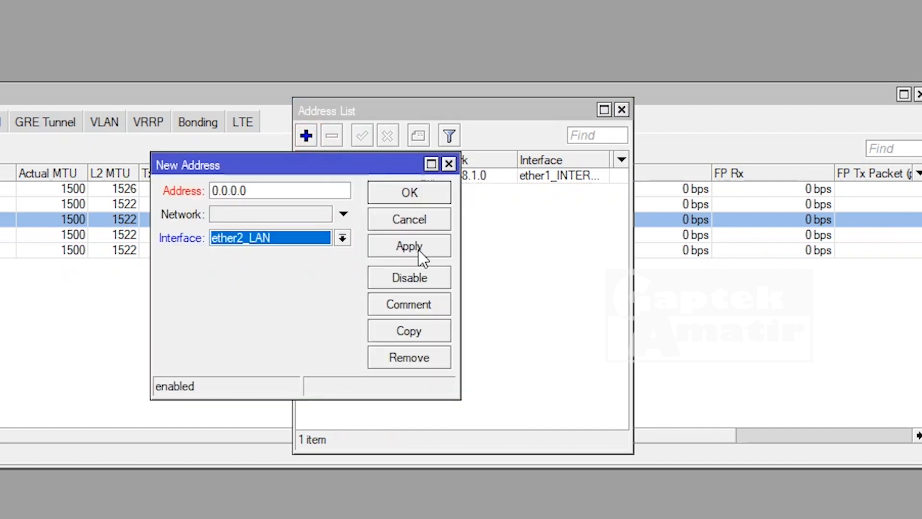
{"action": "left_click", "coordinate": [306, 192]}
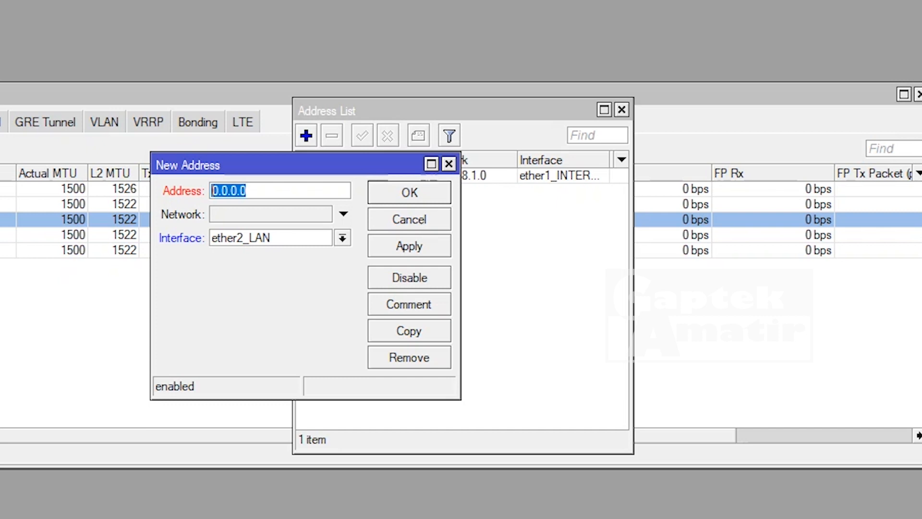
{"action": "type", "text": "192.168.10.1"}
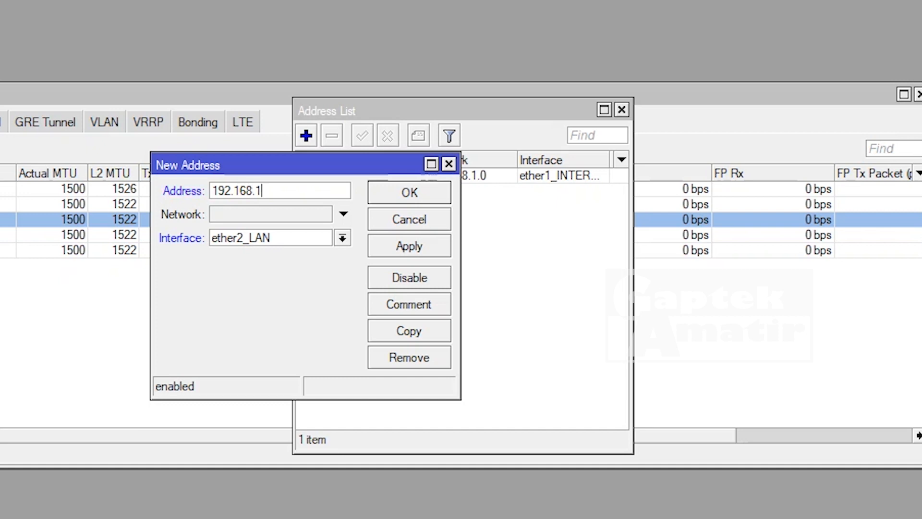
{"action": "key", "text": "BackSpace"}
{"action": "key", "text": "BackSpace"}
{"action": "key", "text": "BackSpace"}
{"action": "key", "text": "BackSpace"}
{"action": "key", "text": "BackSpace"}
{"action": "key", "text": "BackSpace"}
{"action": "key", "text": "BackSpace"}
{"action": "key", "text": "BackSpace"}
{"action": "key", "text": "BackSpace"}
{"action": "key", "text": "BackSpace"}
{"action": "key", "text": "BackSpace"}
{"action": "key", "text": "BackSpace"}
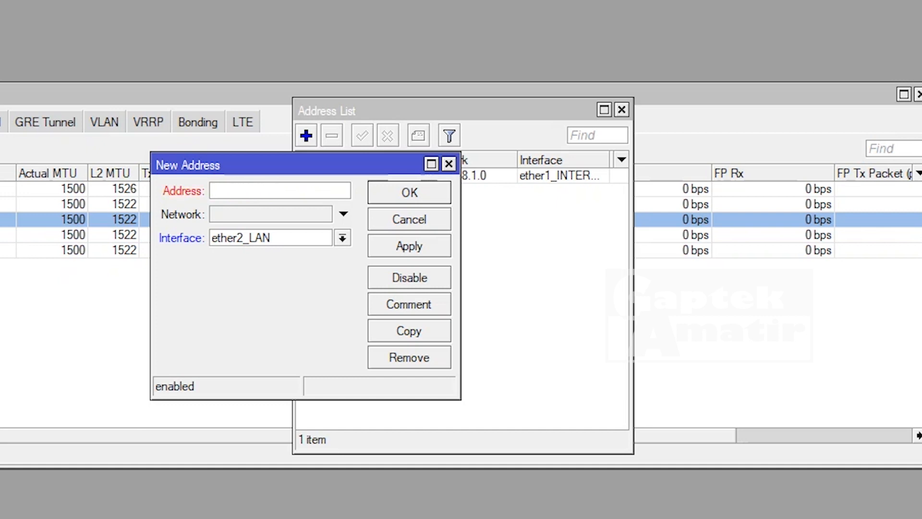
{"action": "type", "text": "100.100.100.1"}
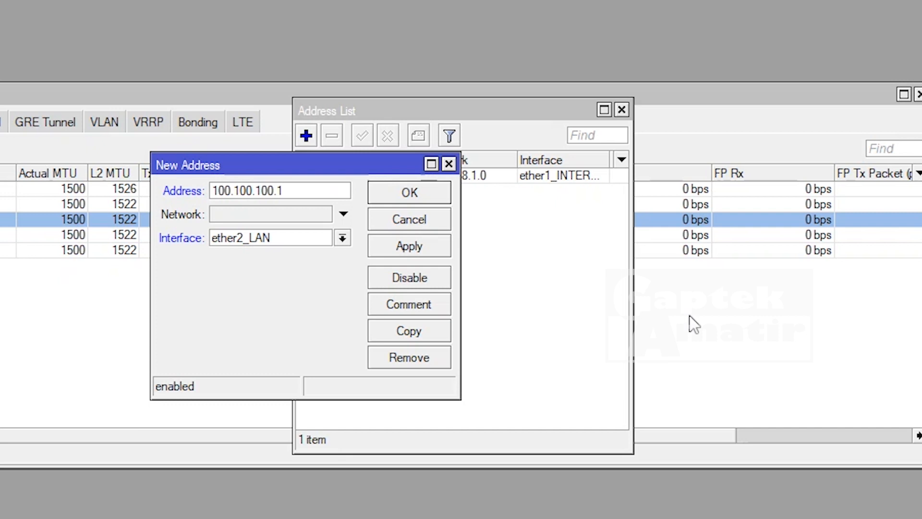
{"action": "type", "text": "/24"}
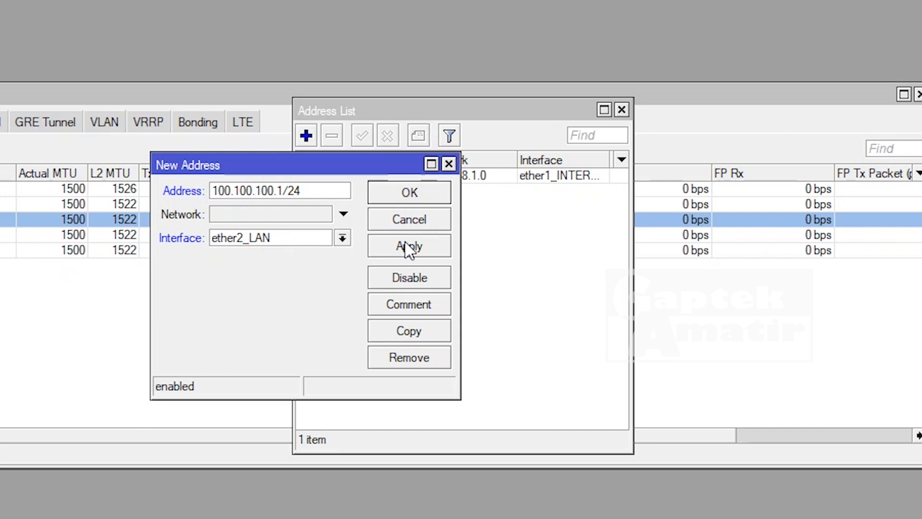
{"action": "left_click", "coordinate": [423, 246]}
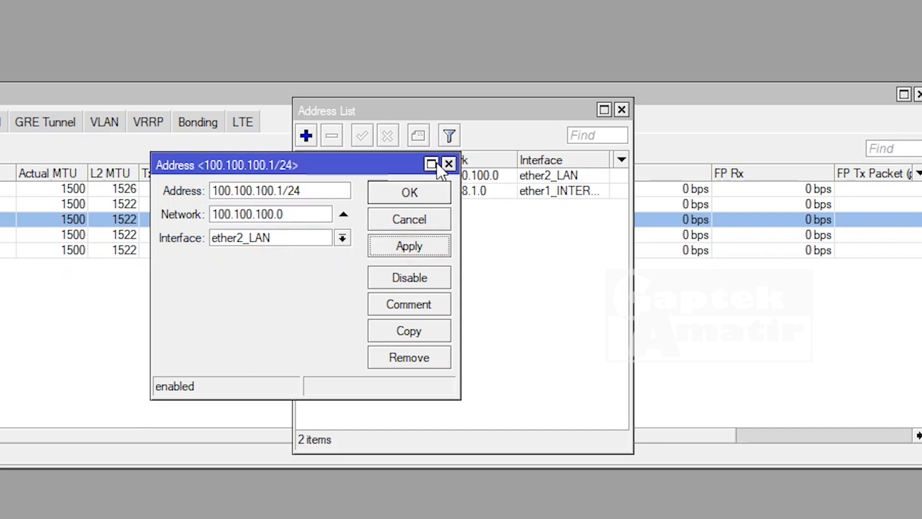
{"action": "left_click", "coordinate": [442, 193]}
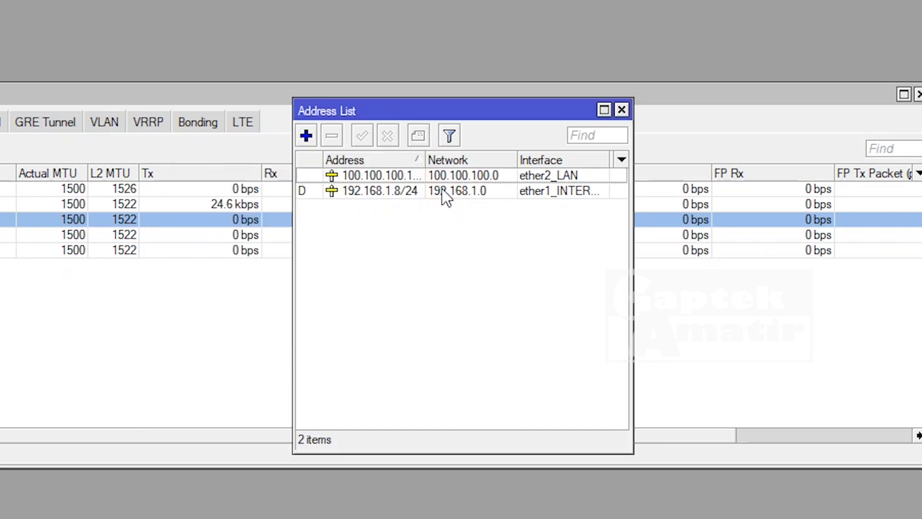
{"action": "left_click", "coordinate": [307, 136]}
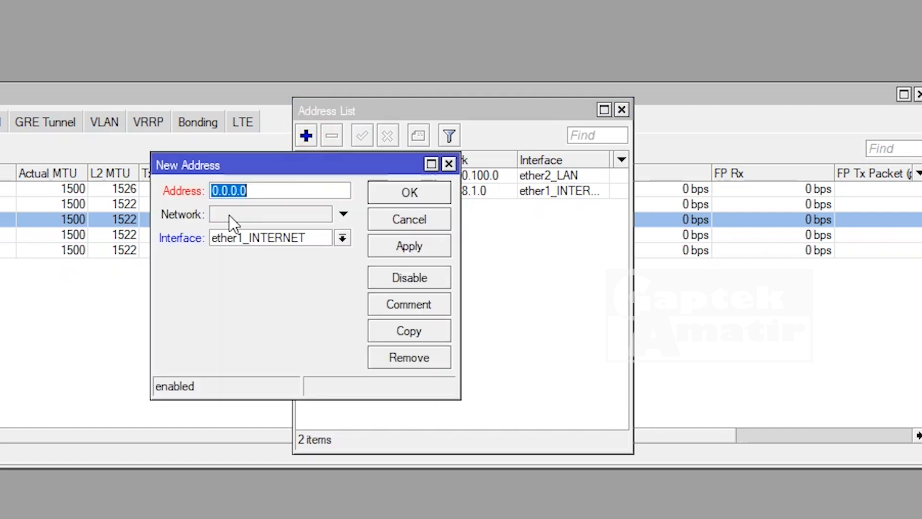
- Add 90.90.90.1/24 on ether3_HOTSPOT, then close the address list
{"action": "left_click", "coordinate": [347, 241]}
{"action": "left_click", "coordinate": [302, 280]}
{"action": "left_click", "coordinate": [309, 191]}
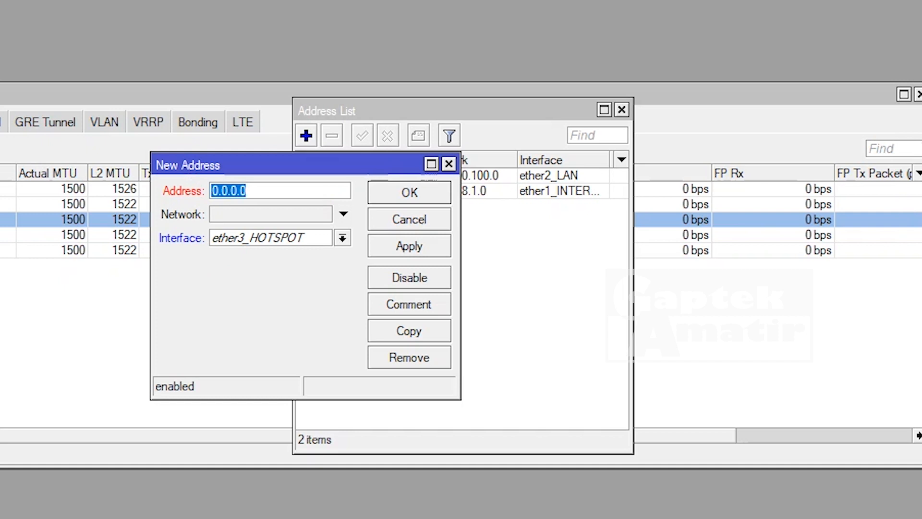
{"action": "type", "text": "90.90.90"}
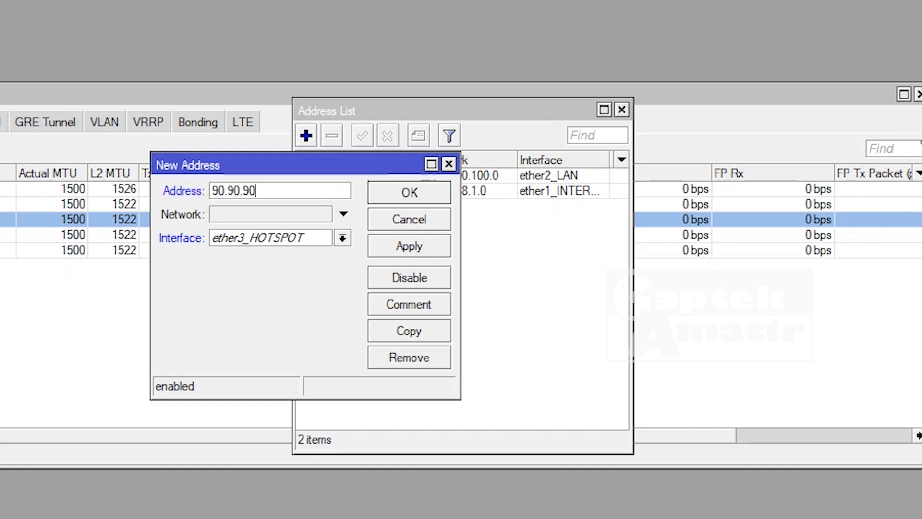
{"action": "type", "text": ".1/24"}
{"action": "left_click", "coordinate": [399, 246]}
{"action": "left_click", "coordinate": [409, 193]}
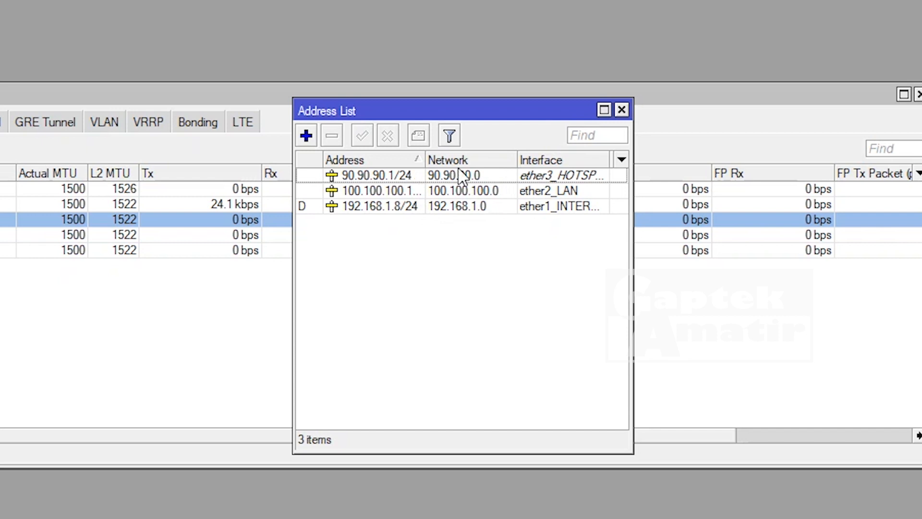
{"action": "left_click", "coordinate": [622, 110]}
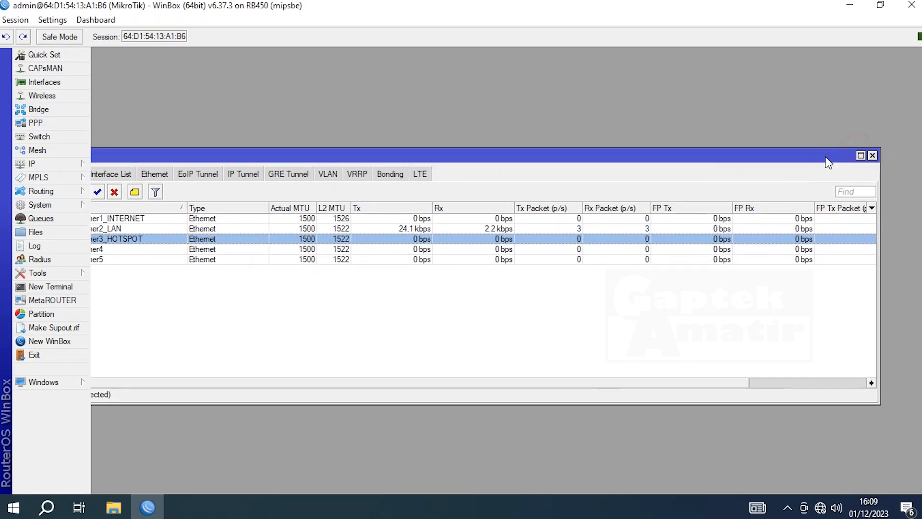
- Close the interface list and start DHCP Setup with ether2_LAN as the server interface
{"action": "left_click", "coordinate": [872, 155]}
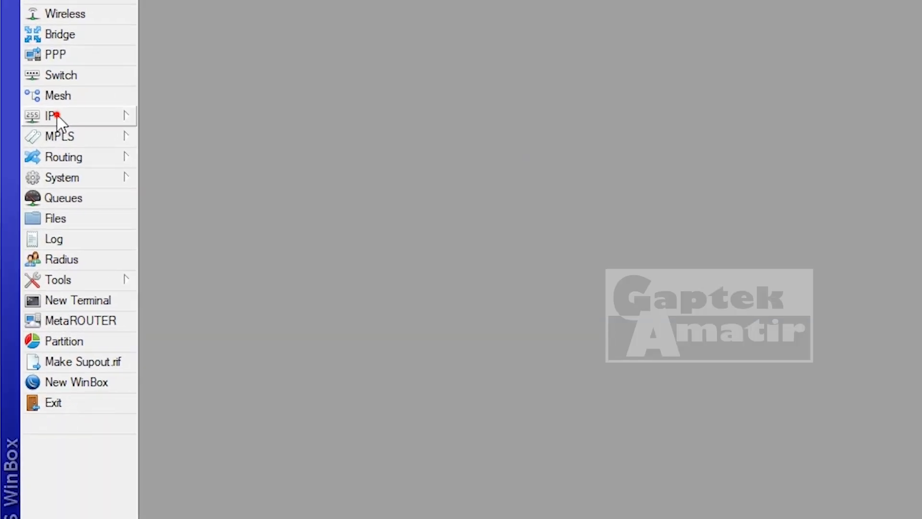
{"action": "left_click", "coordinate": [57, 116]}
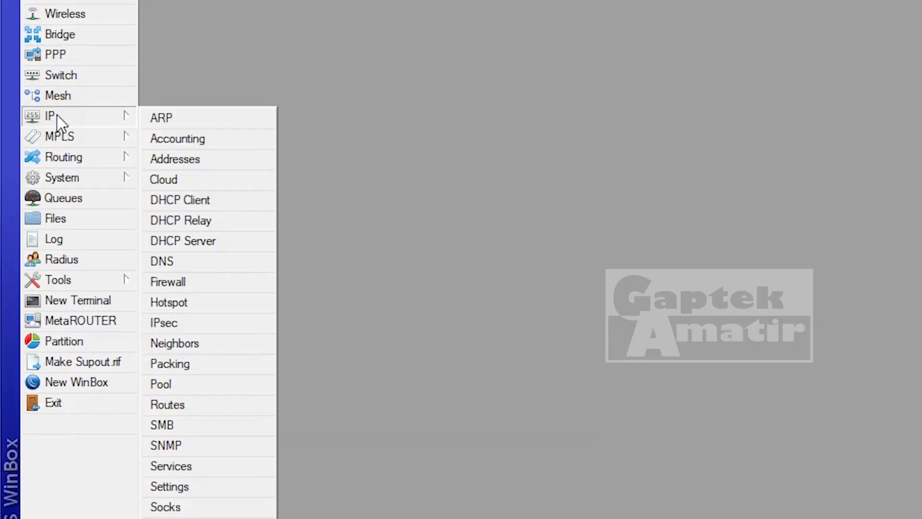
{"action": "left_click", "coordinate": [192, 243]}
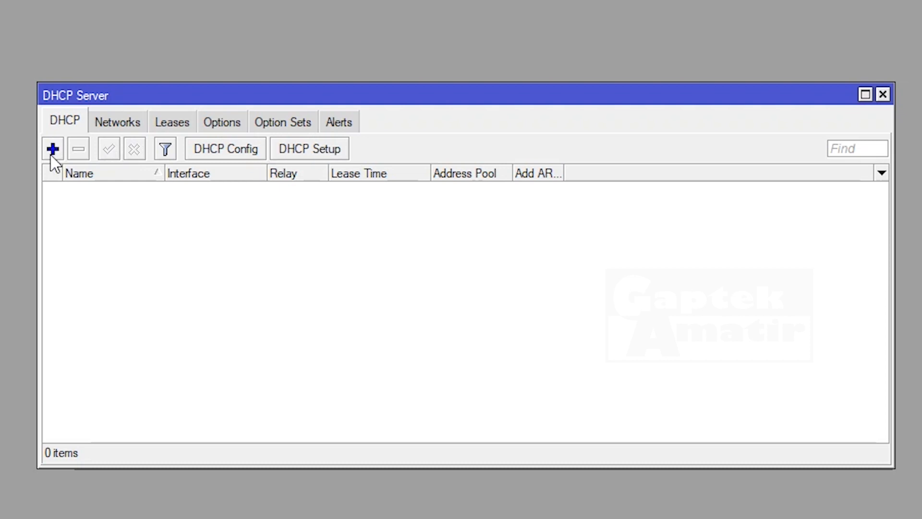
{"action": "left_click", "coordinate": [329, 153]}
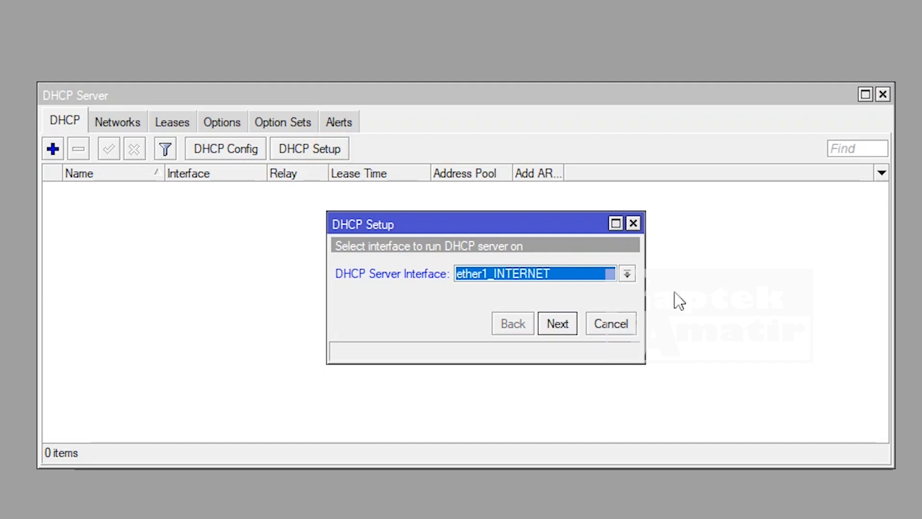
{"action": "left_click", "coordinate": [625, 277]}
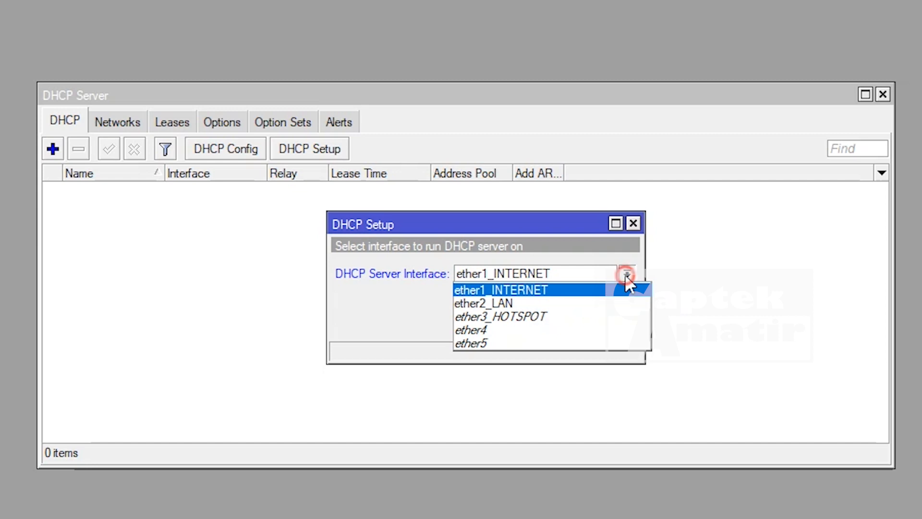
{"action": "left_click", "coordinate": [510, 303]}
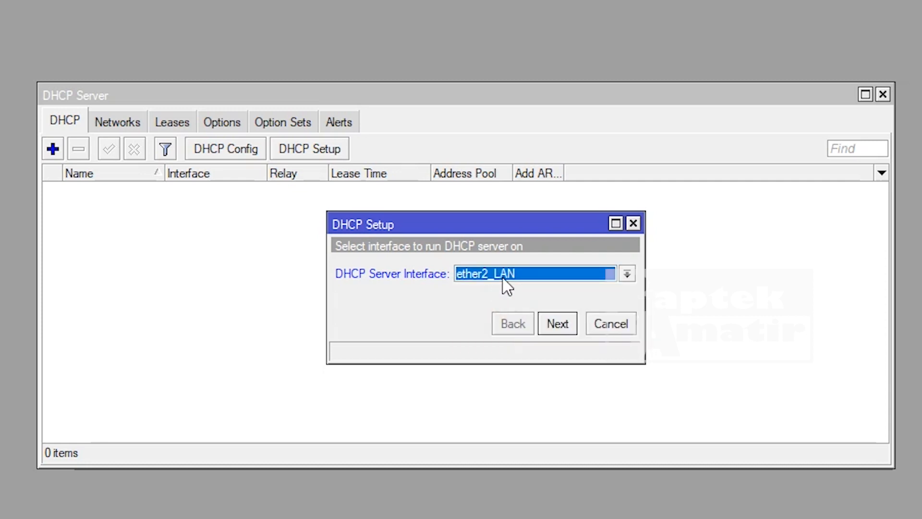
{"action": "left_click", "coordinate": [557, 325]}
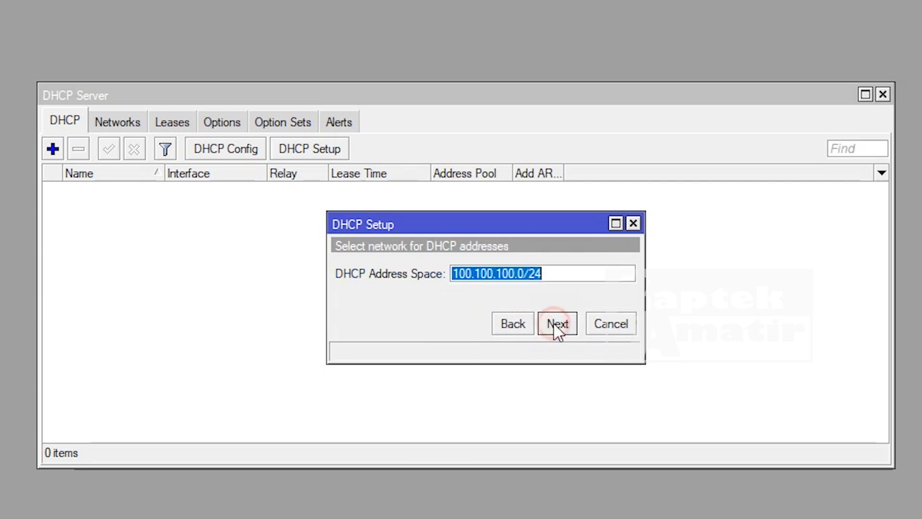
- Accept the 100.100.100.0/24 DHCP address space in the wizard
{"action": "left_click", "coordinate": [555, 270]}
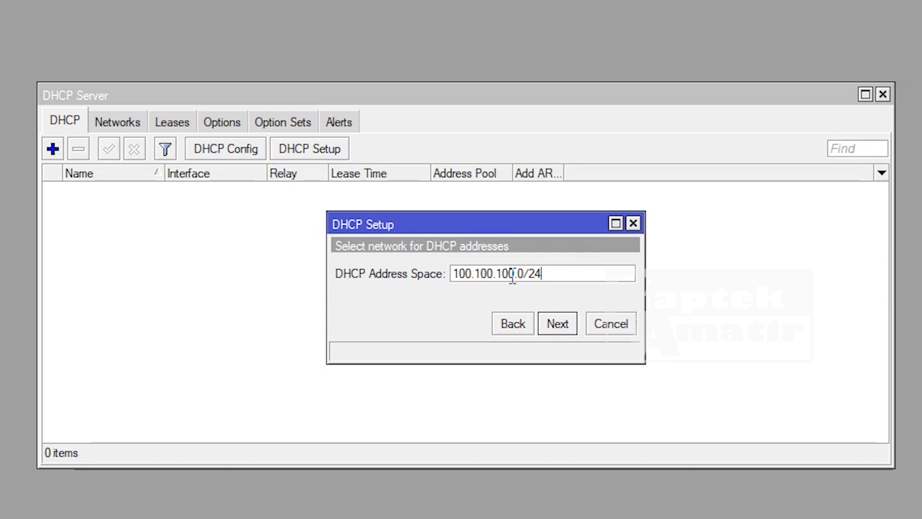
{"action": "left_click", "coordinate": [559, 324]}
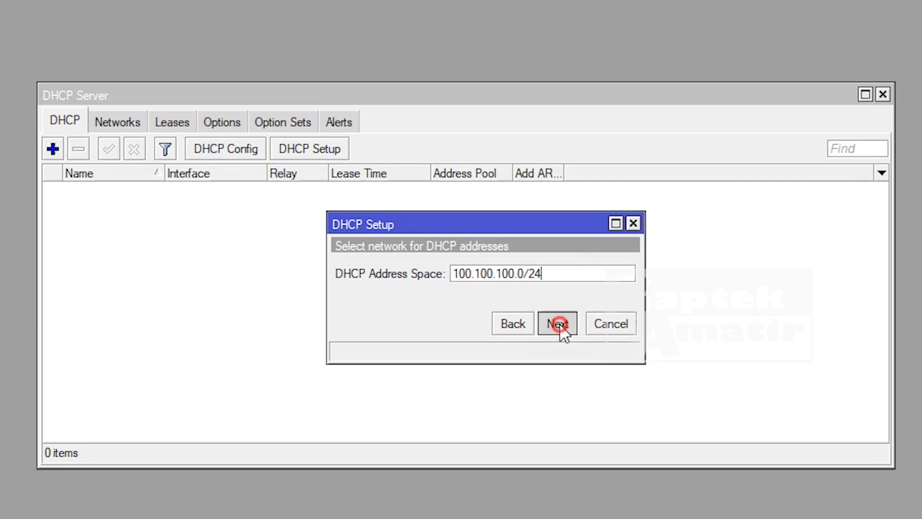
{"action": "left_click", "coordinate": [571, 272]}
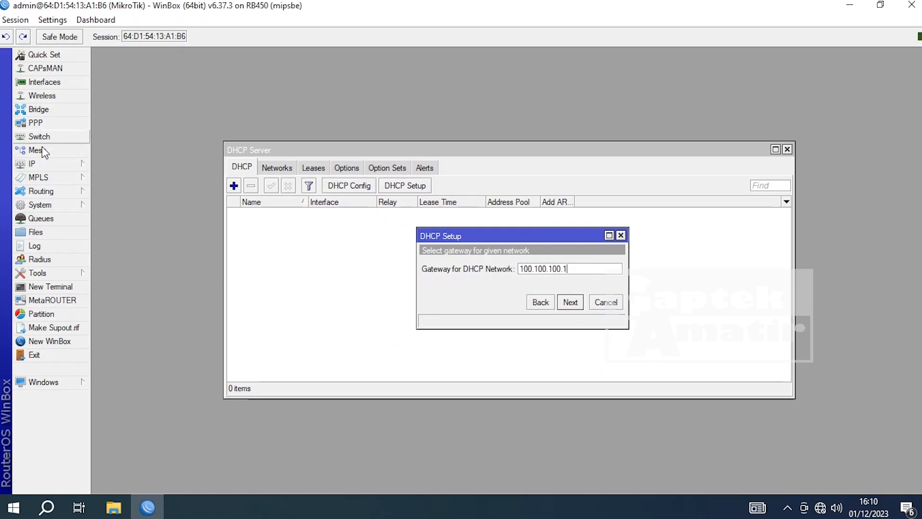
- Verify 100.100.100.1/24 in the IP address list, then accept 100.100.100.1 as the DHCP gateway
{"action": "left_click", "coordinate": [36, 164]}
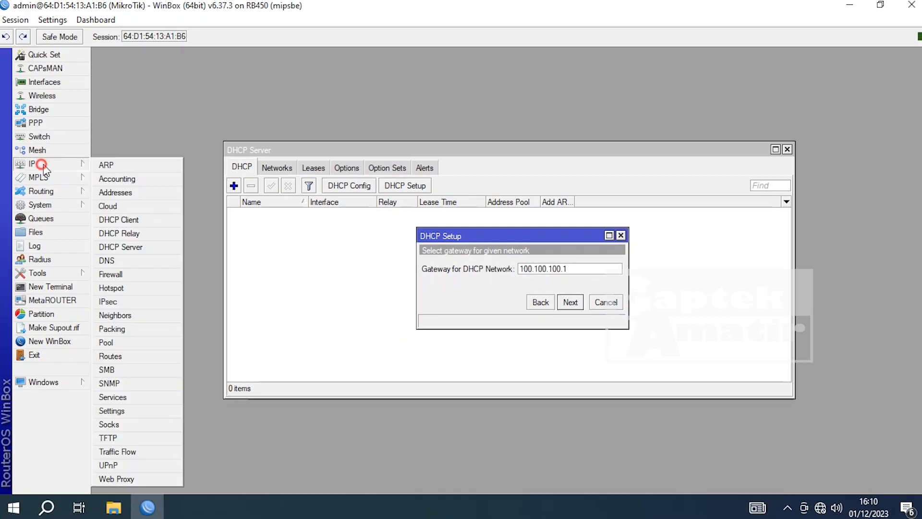
{"action": "left_click", "coordinate": [122, 192]}
{"action": "left_click_drag", "start_coordinate": [573, 151], "coordinate": [177, 135]}
{"action": "double_click", "coordinate": [191, 198]}
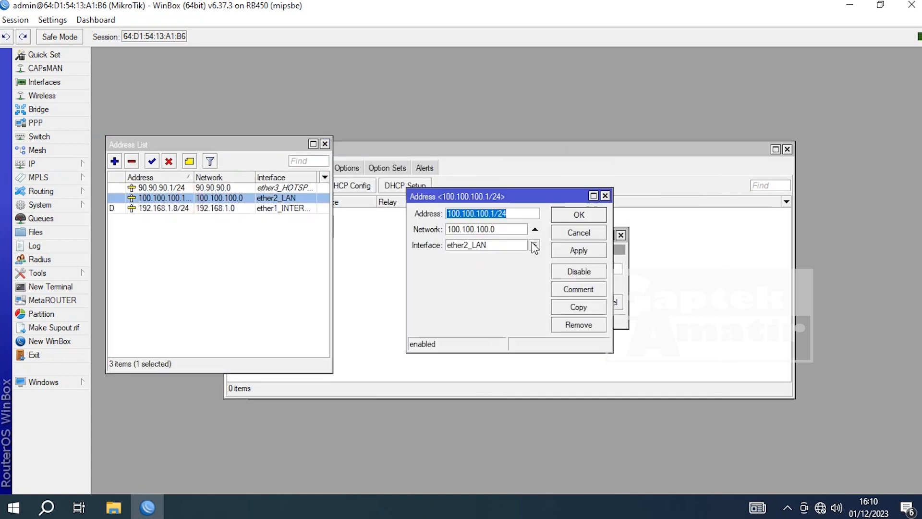
{"action": "left_click", "coordinate": [581, 214]}
{"action": "left_click", "coordinate": [325, 144]}
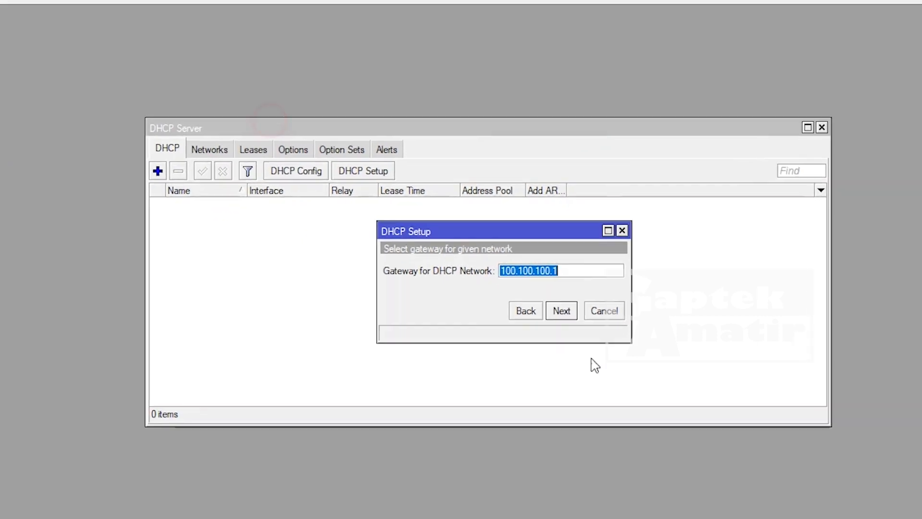
{"action": "left_click", "coordinate": [571, 302]}
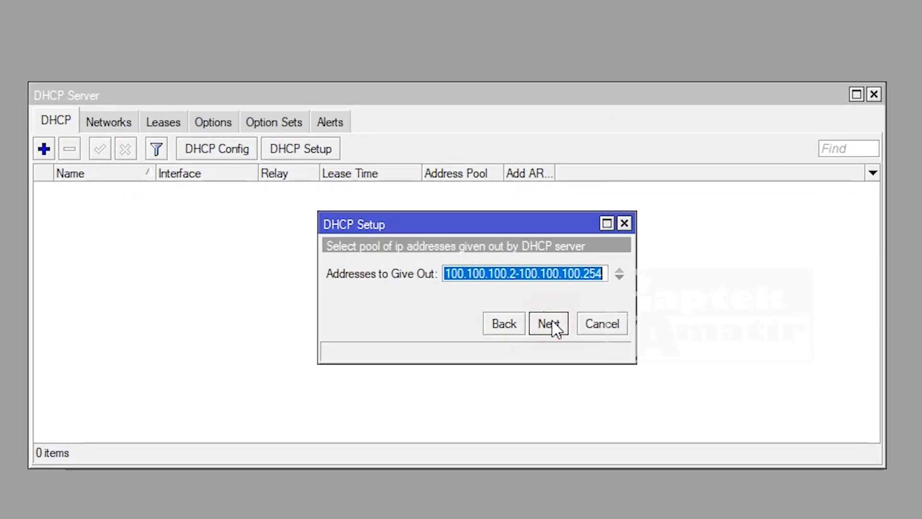
- Change the pool start from .2 to .10 and end from .254 to .200, then continue
{"action": "left_click", "coordinate": [520, 276]}
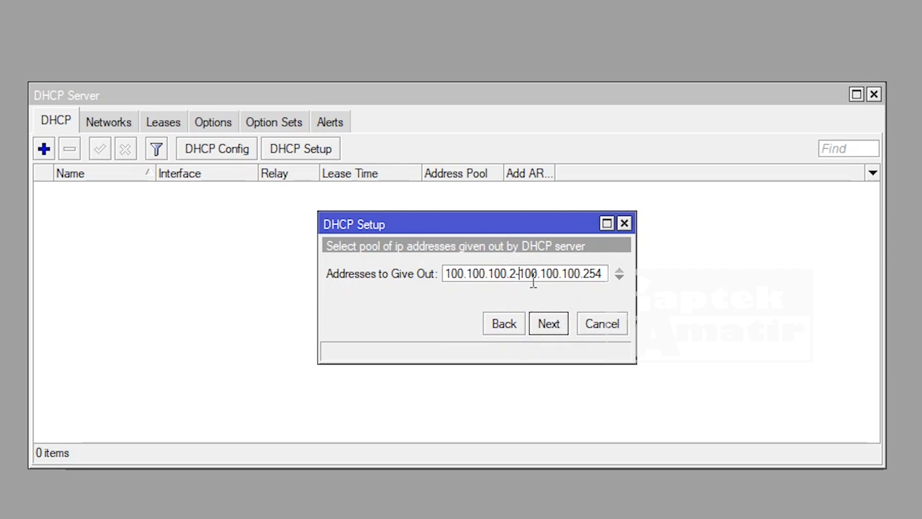
{"action": "left_click", "coordinate": [516, 273]}
{"action": "key", "text": "BackSpace"}
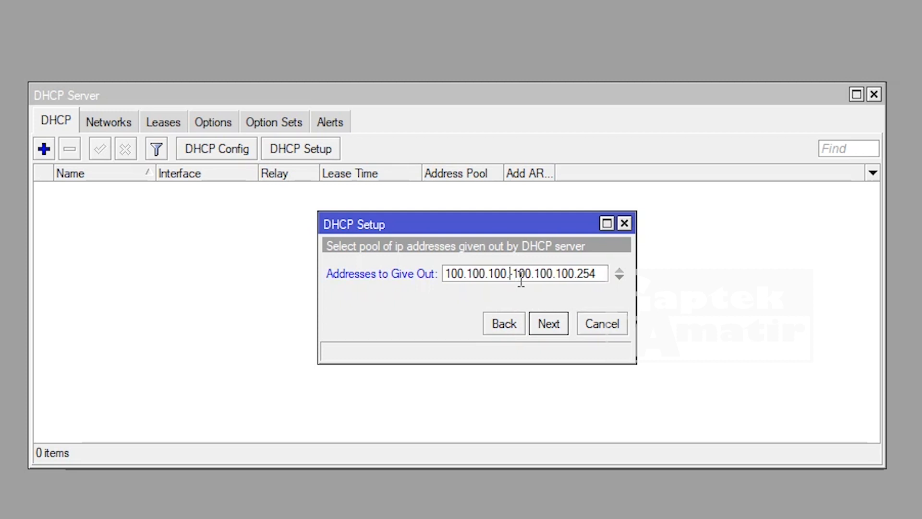
{"action": "type", "text": "10"}
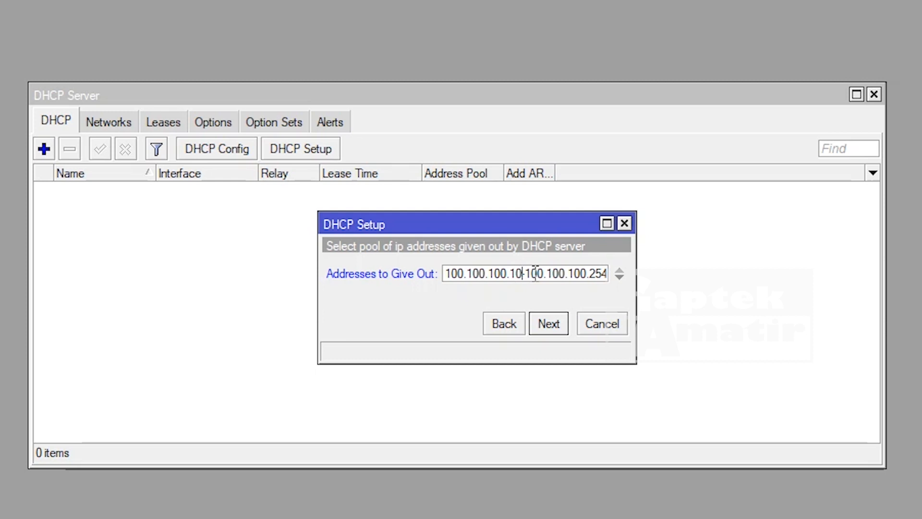
{"action": "double_click", "coordinate": [598, 273]}
{"action": "type", "text": "200"}
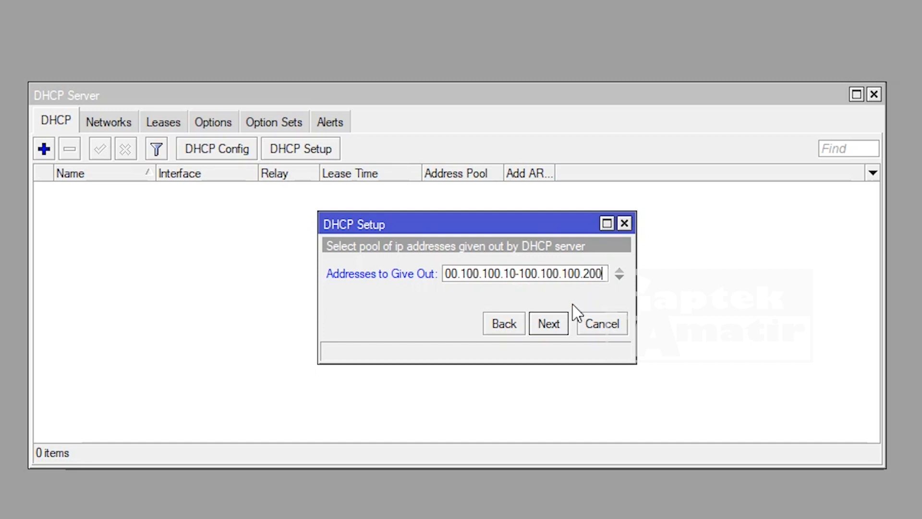
{"action": "left_click", "coordinate": [557, 322]}
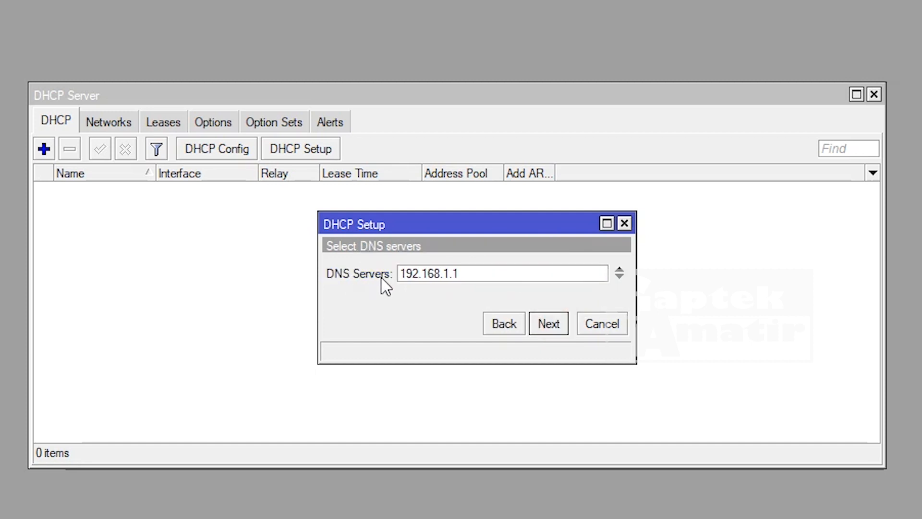
- Accept DNS 192.168.1.1 and a 00:10:00 lease to create dhcp1 on ether2_LAN, then close the list
{"action": "left_click", "coordinate": [500, 274]}
{"action": "left_click", "coordinate": [555, 323]}
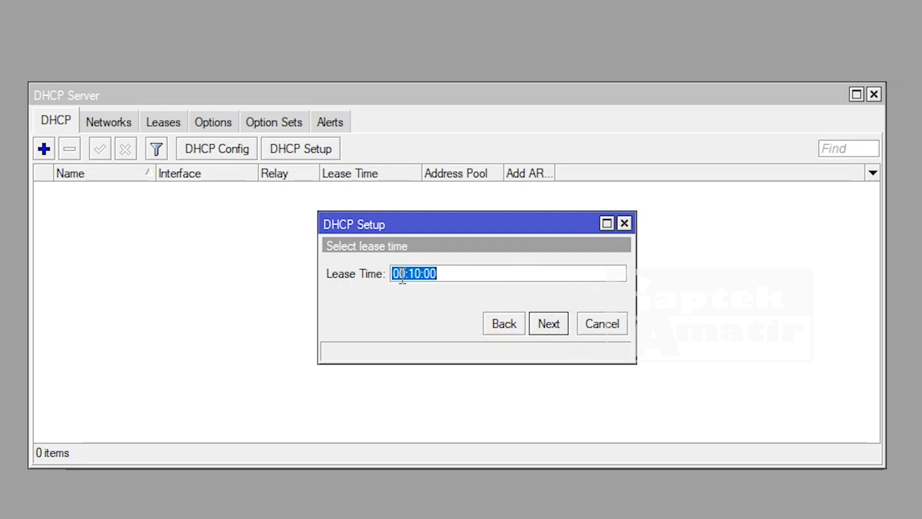
{"action": "left_click", "coordinate": [443, 271]}
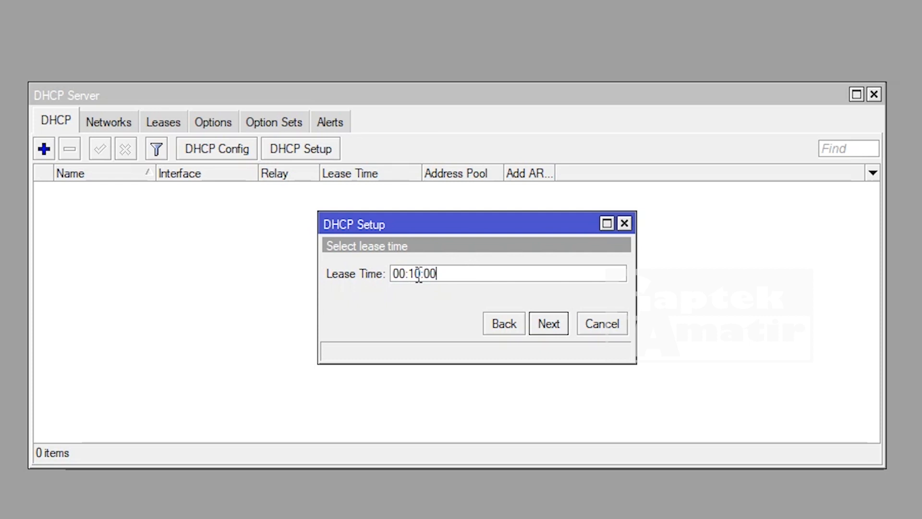
{"action": "left_click", "coordinate": [548, 323]}
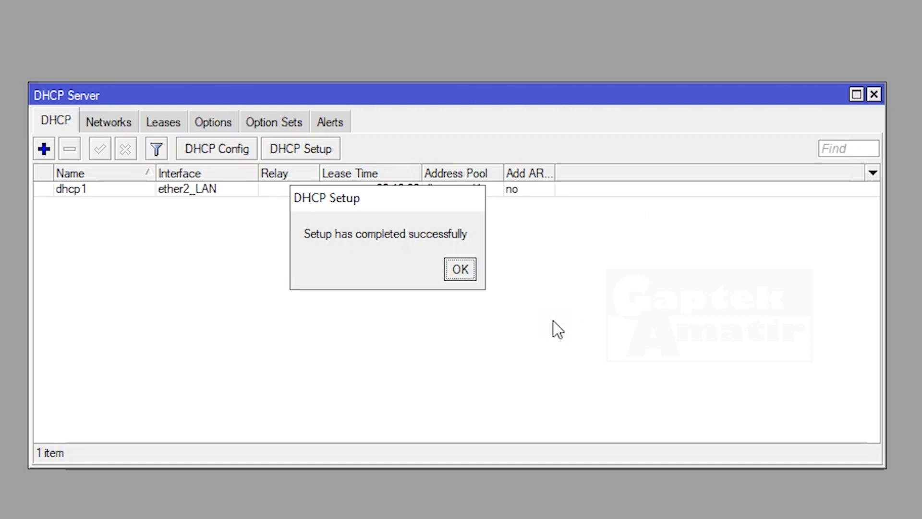
{"action": "left_click", "coordinate": [461, 271]}
{"action": "left_click", "coordinate": [161, 190]}
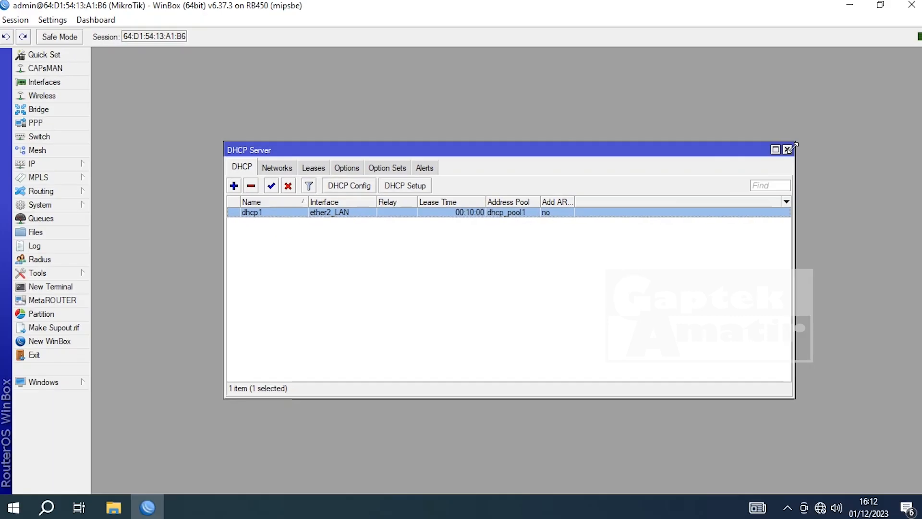
{"action": "left_click", "coordinate": [874, 94]}
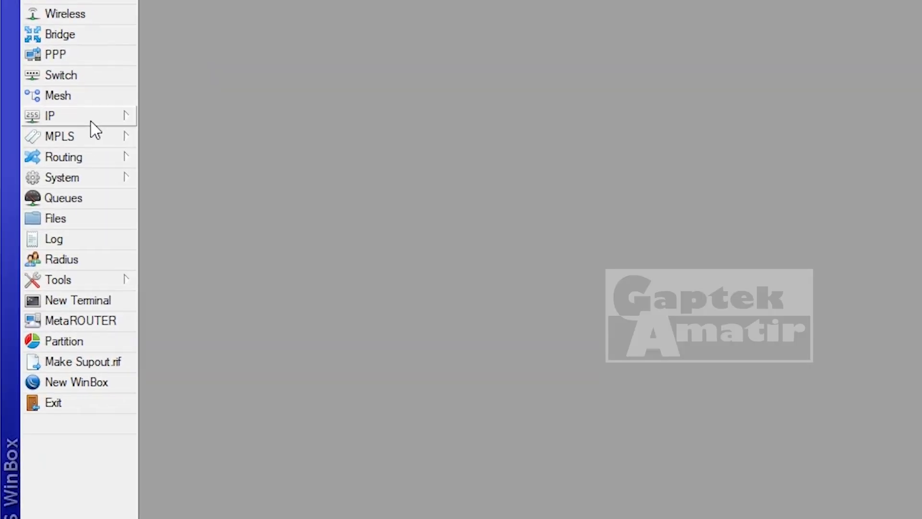
{"action": "left_click", "coordinate": [57, 164]}
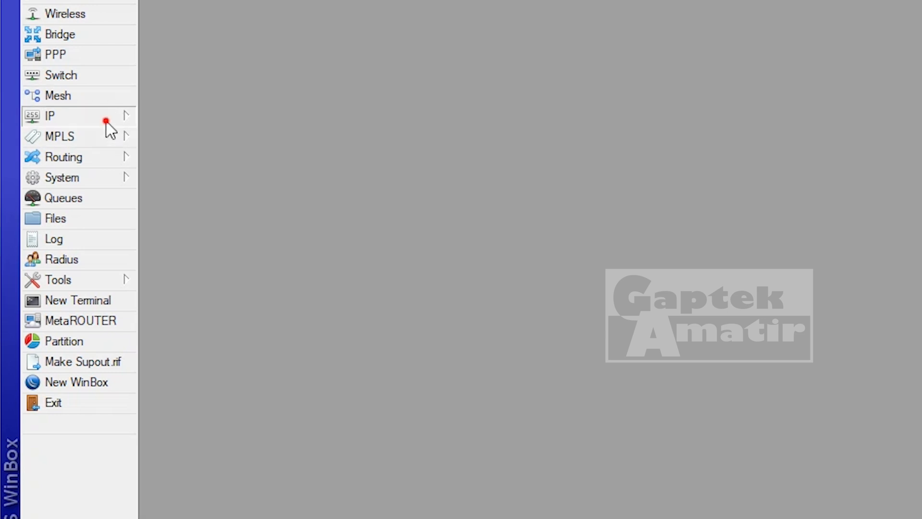
- Create a new firewall NAT rule with chain srcnat
{"action": "left_click", "coordinate": [107, 123]}
{"action": "left_click", "coordinate": [213, 282]}
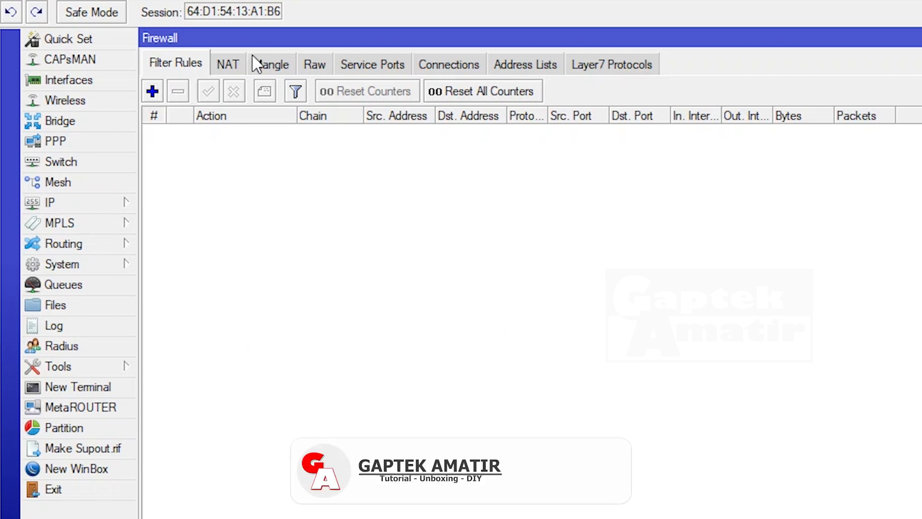
{"action": "left_click", "coordinate": [220, 66]}
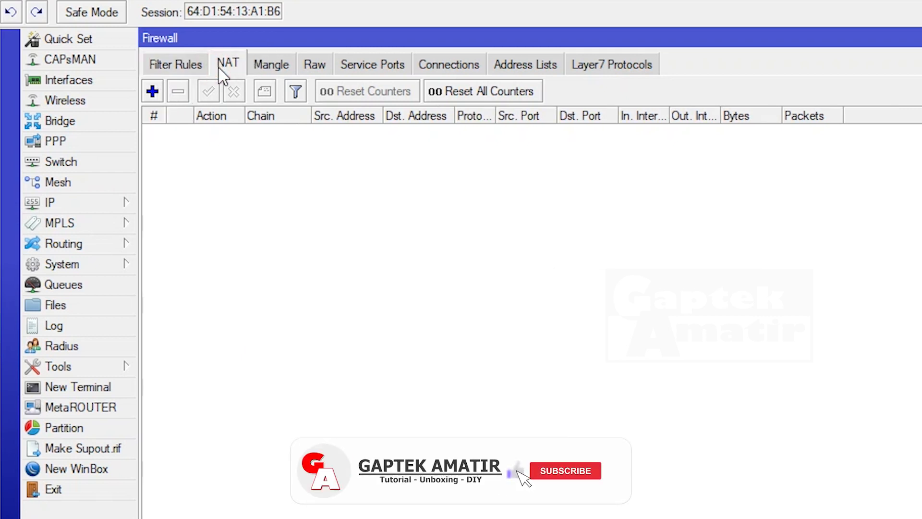
{"action": "left_click", "coordinate": [153, 91]}
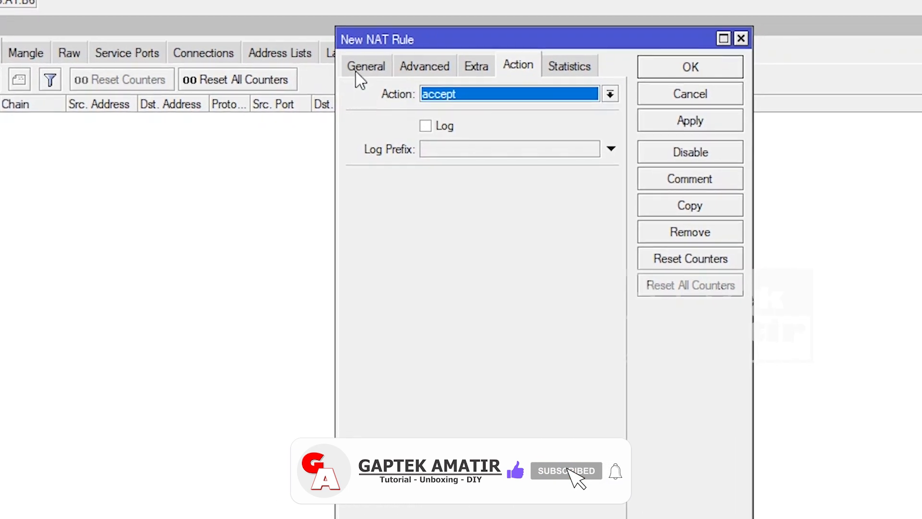
{"action": "left_click", "coordinate": [473, 77]}
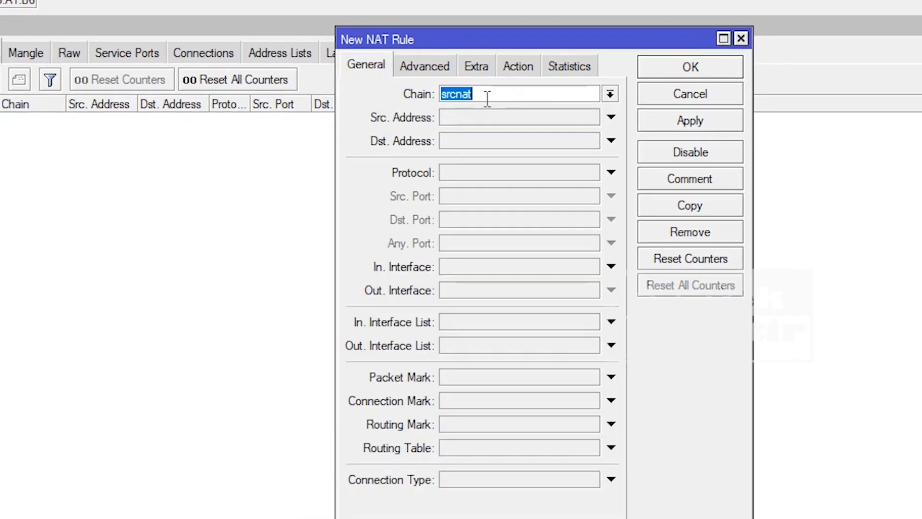
{"action": "left_click", "coordinate": [612, 96]}
{"action": "left_click", "coordinate": [611, 96]}
- Set Out. Interface ether1_INTERNET and action masquerade, then apply and save the rule
{"action": "left_click", "coordinate": [612, 293]}
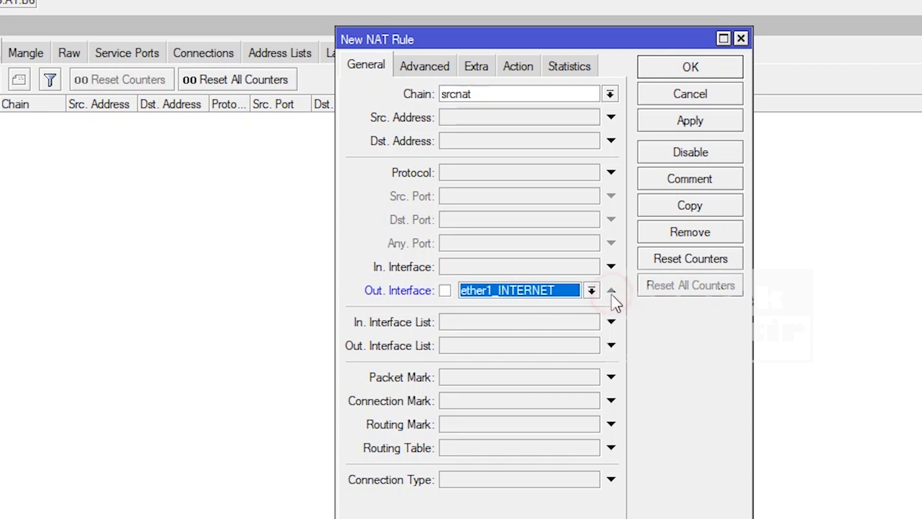
{"action": "left_click", "coordinate": [591, 290]}
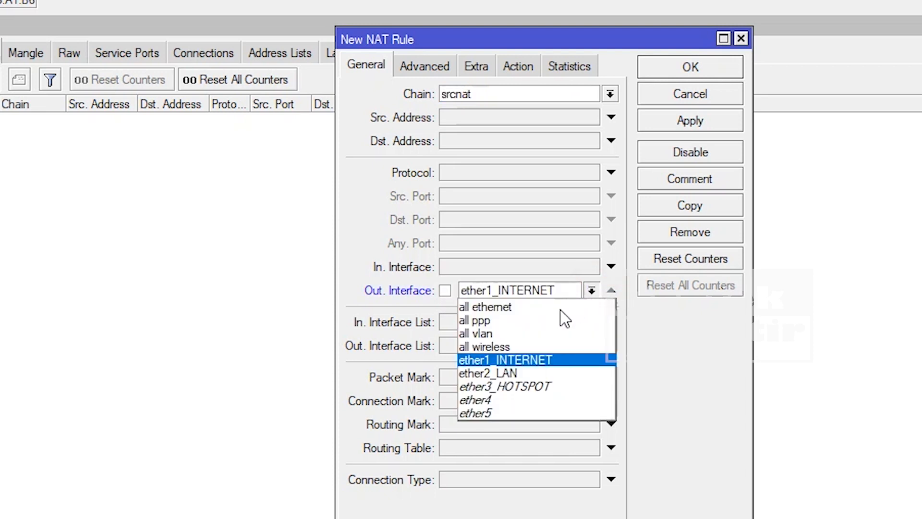
{"action": "left_click", "coordinate": [529, 358]}
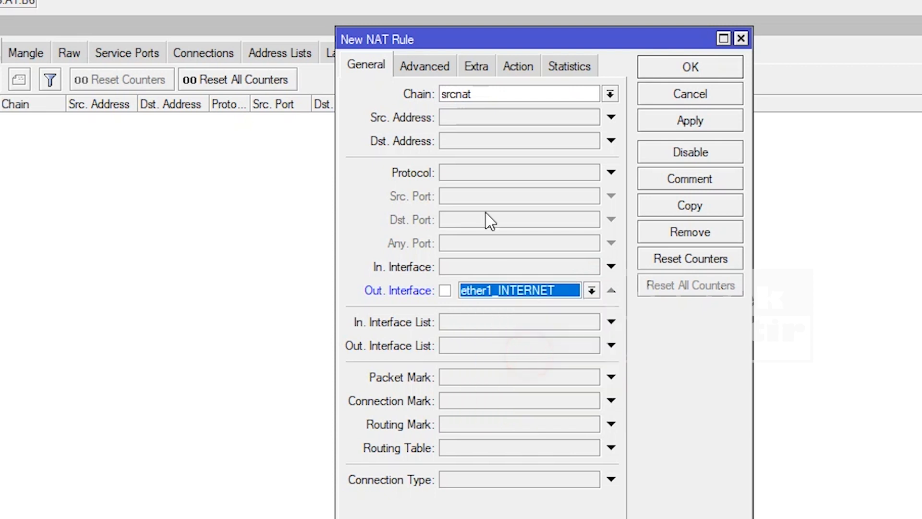
{"action": "left_click", "coordinate": [517, 66]}
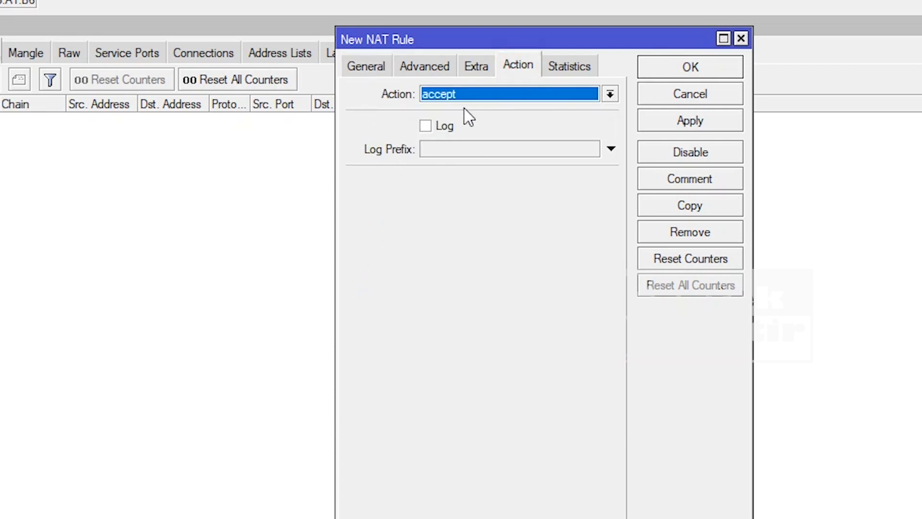
{"action": "left_click", "coordinate": [610, 95]}
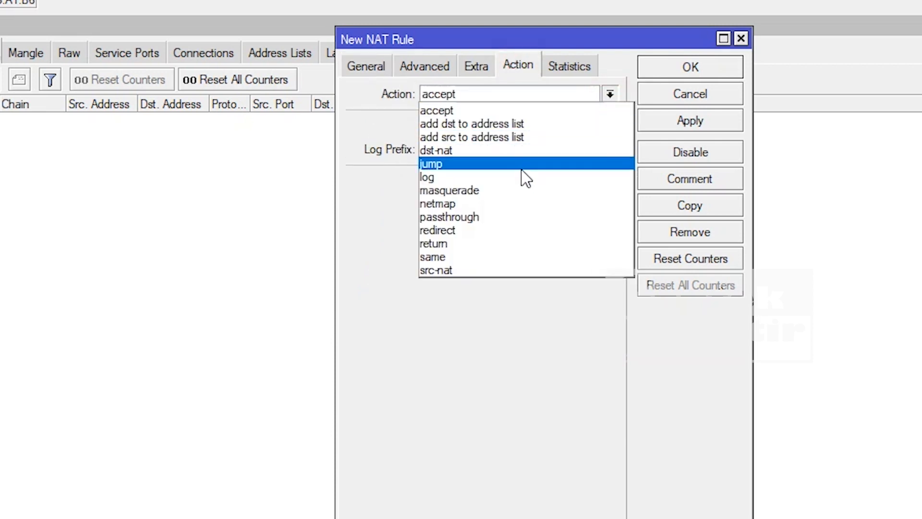
{"action": "left_click", "coordinate": [513, 191]}
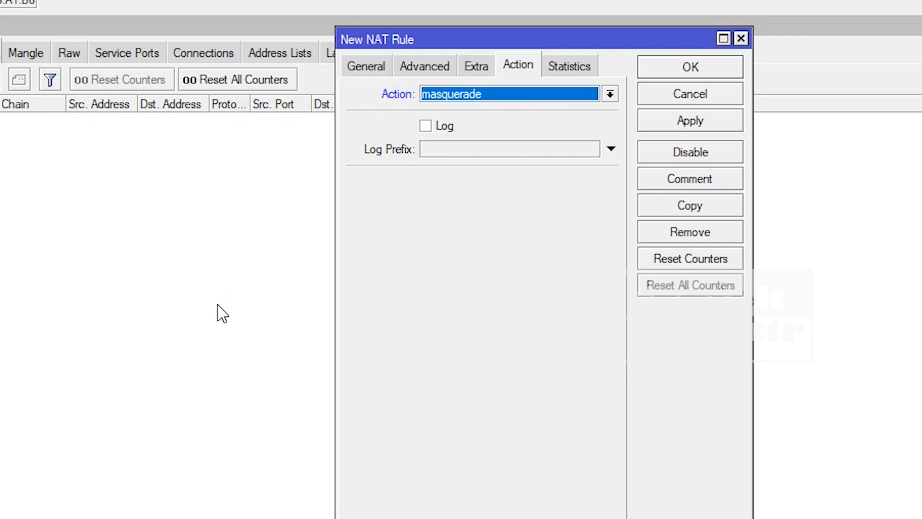
{"action": "left_click", "coordinate": [689, 122]}
{"action": "left_click", "coordinate": [691, 69]}
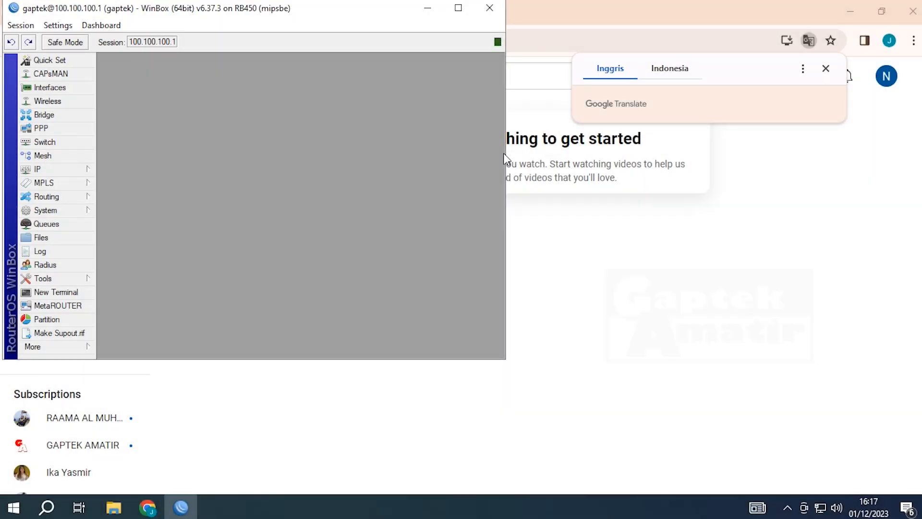
- Minimize WinBox, replace the YouTube tab with a new tab loading google.com, then restore WinBox
{"action": "left_click", "coordinate": [461, 8]}
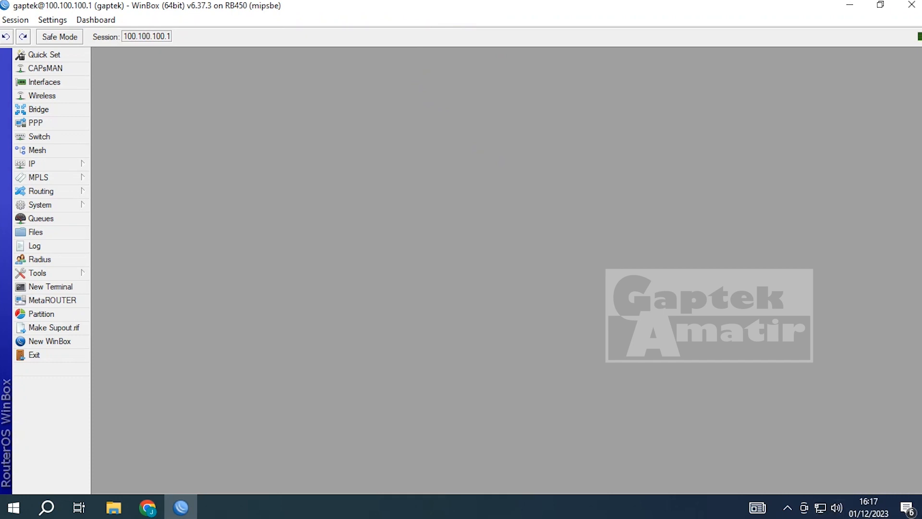
{"action": "left_click", "coordinate": [850, 6]}
{"action": "left_click", "coordinate": [196, 11]}
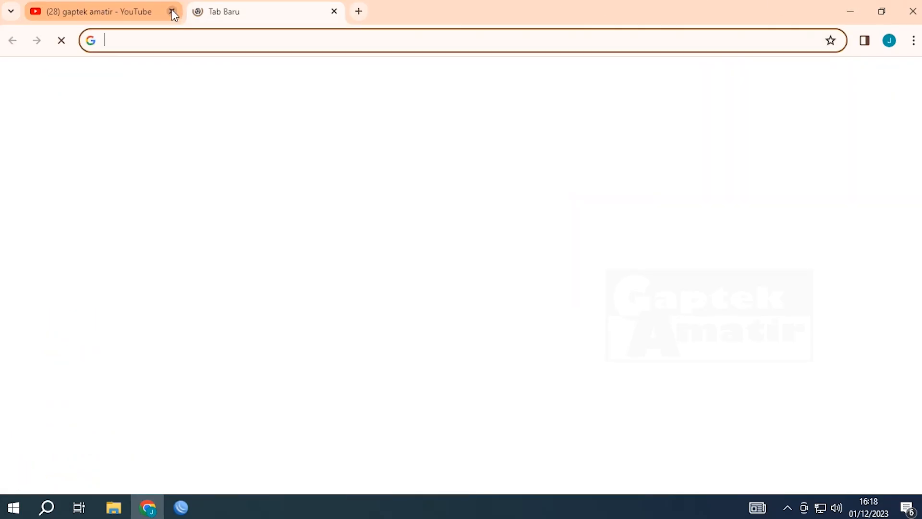
{"action": "left_click", "coordinate": [171, 10]}
{"action": "left_click", "coordinate": [229, 44]}
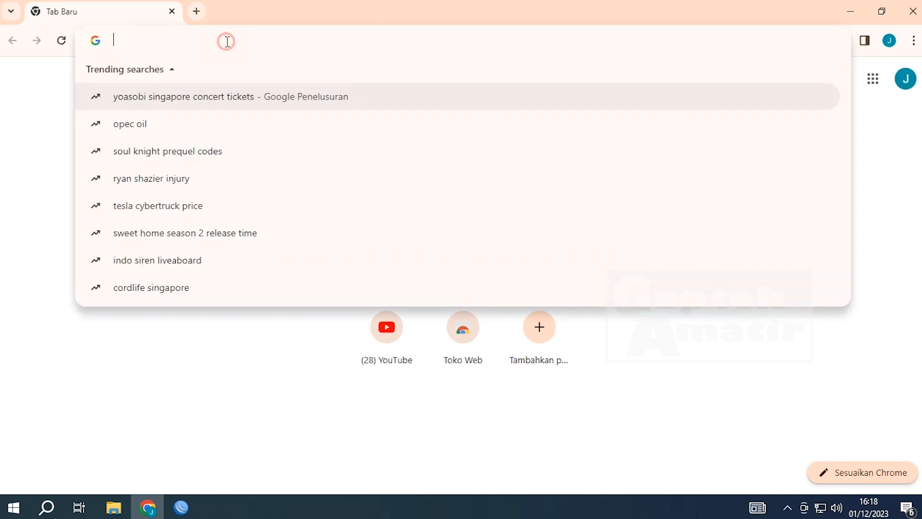
{"action": "type", "text": "goo"}
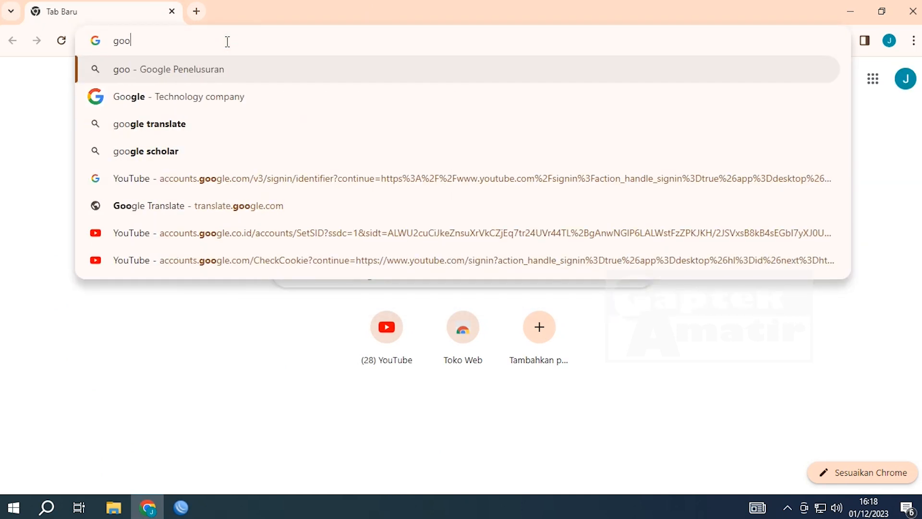
{"action": "type", "text": "gle.com"}
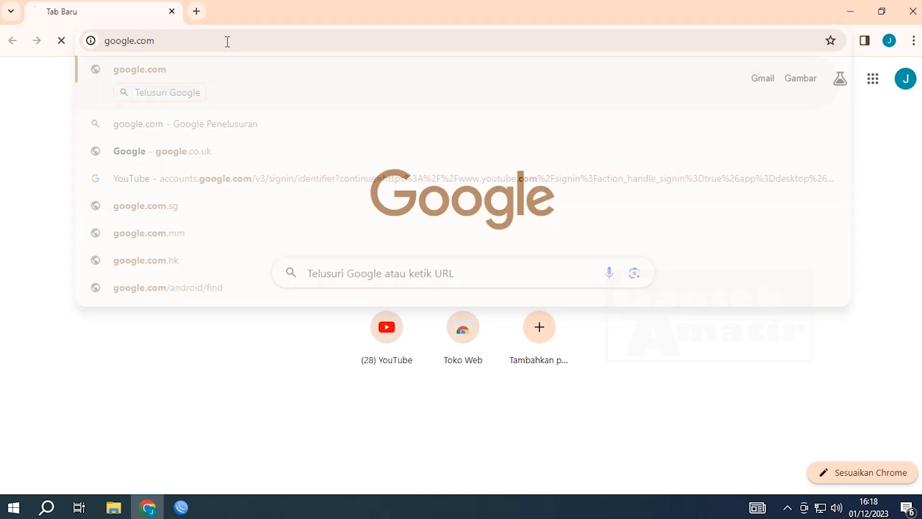
{"action": "key", "text": "Return"}
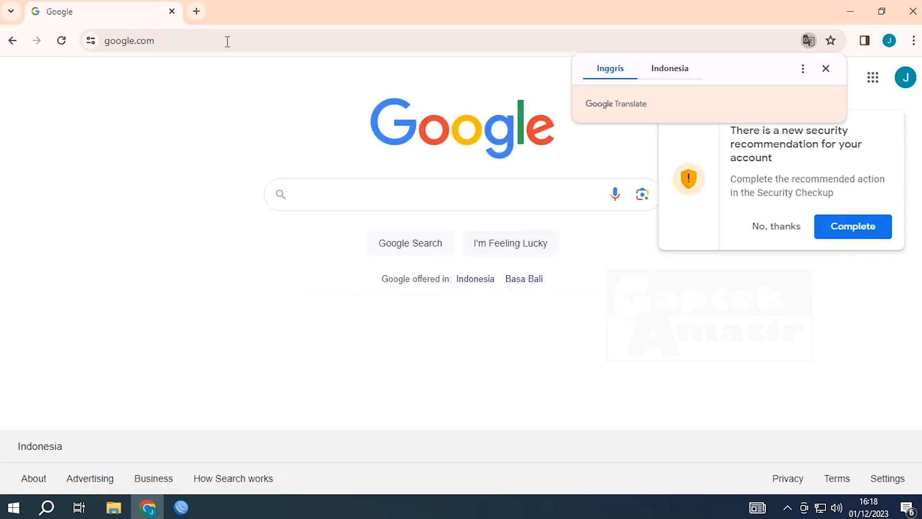
{"action": "left_click", "coordinate": [228, 41]}
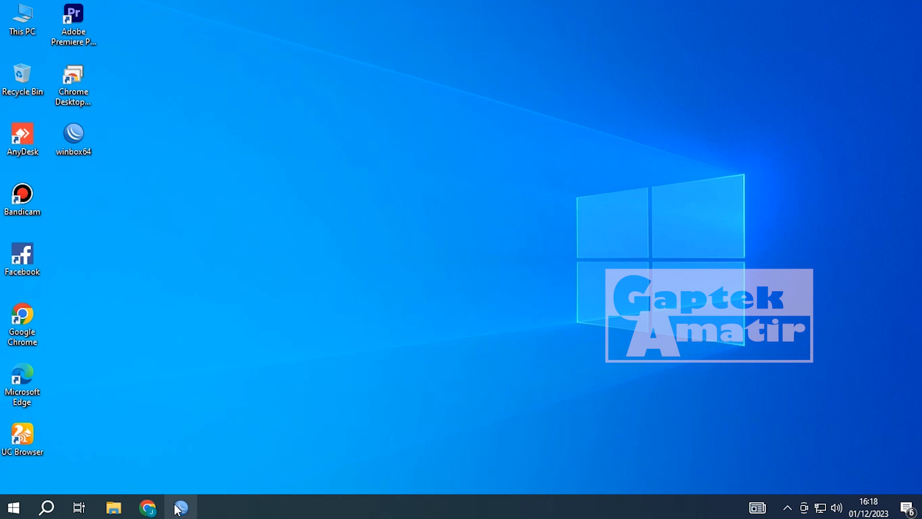
{"action": "left_click", "coordinate": [181, 508]}
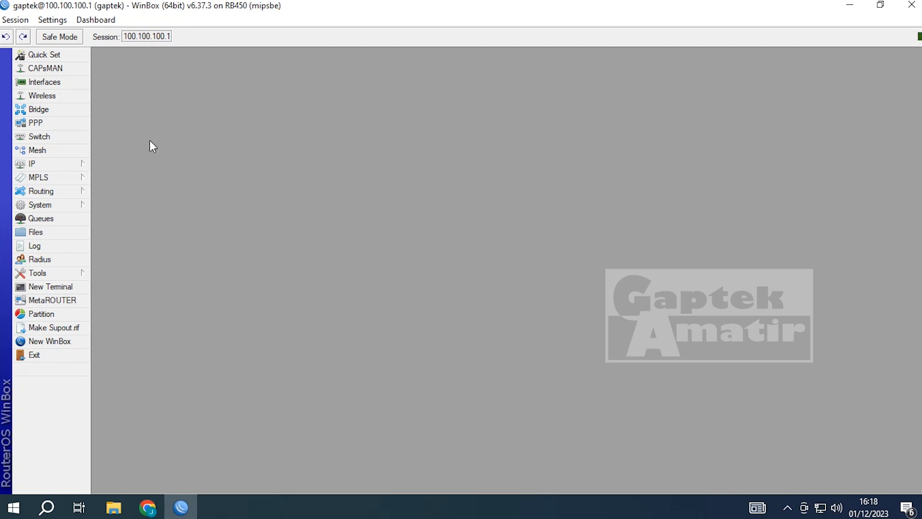
- Open IP > Hotspot and launch Hotspot Setup from the Servers tab
{"action": "left_click", "coordinate": [67, 163]}
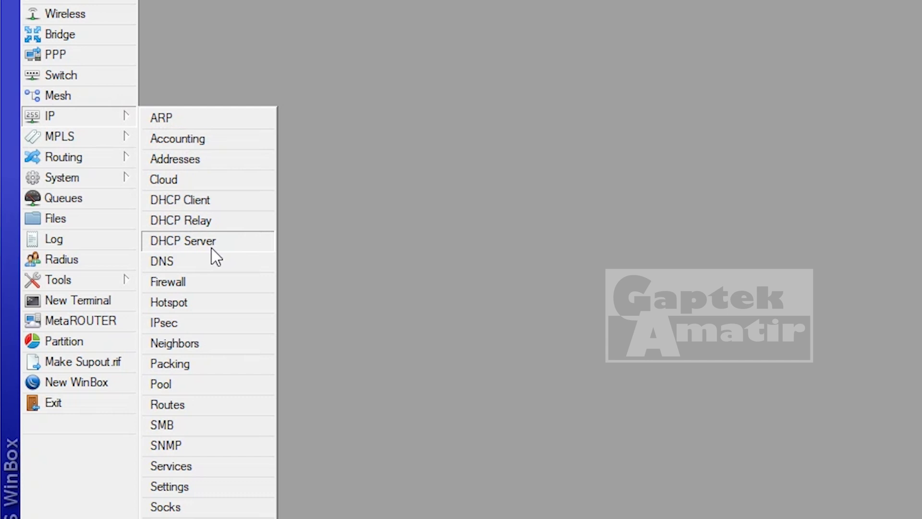
{"action": "left_click", "coordinate": [200, 302]}
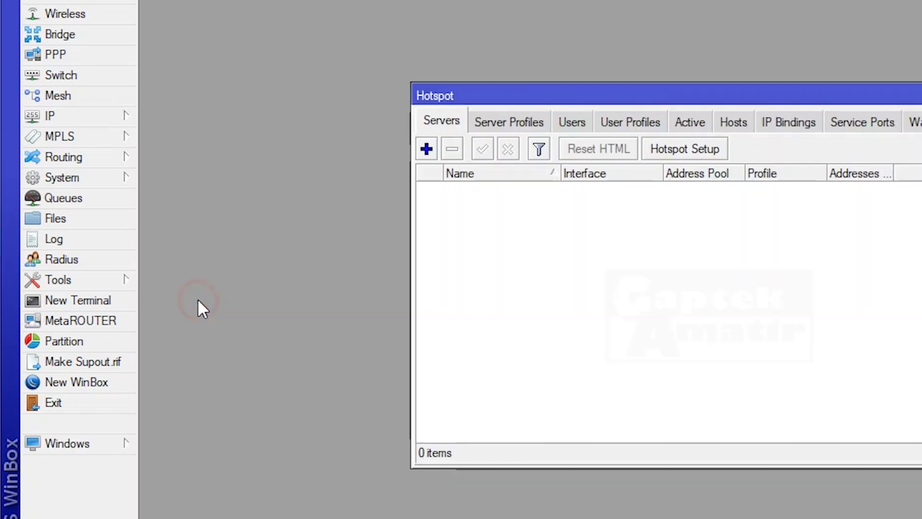
{"action": "left_click", "coordinate": [168, 117]}
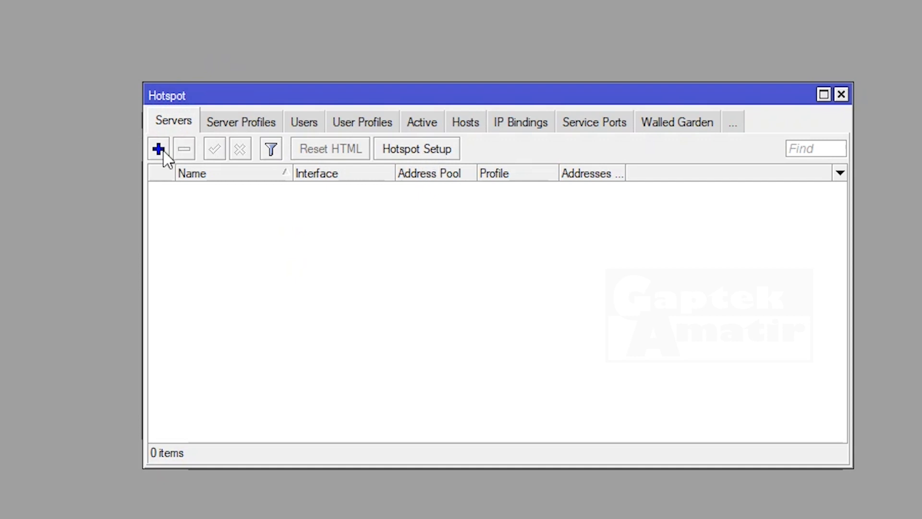
{"action": "left_click", "coordinate": [438, 150]}
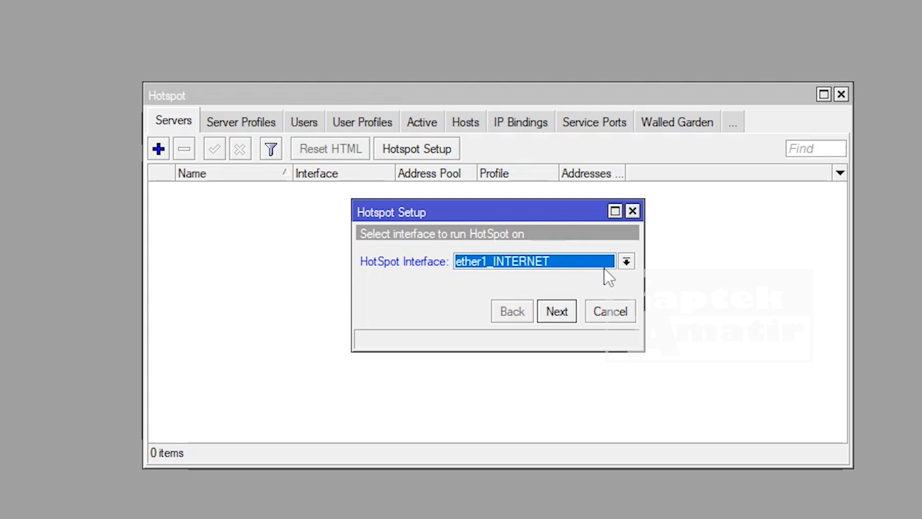
- Choose ether3_HOTSPOT as the hotspot interface and accept the 90.90.90.1/24 network
{"action": "left_click", "coordinate": [625, 262]}
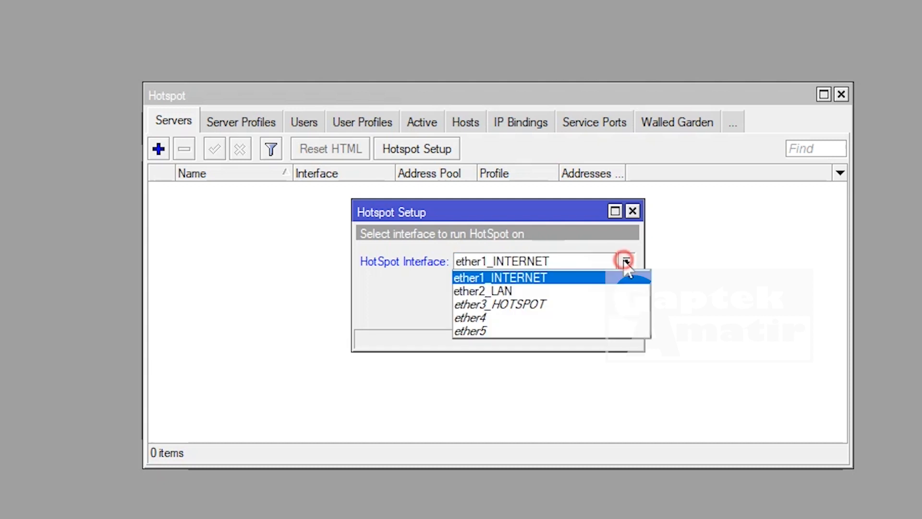
{"action": "left_click", "coordinate": [559, 303]}
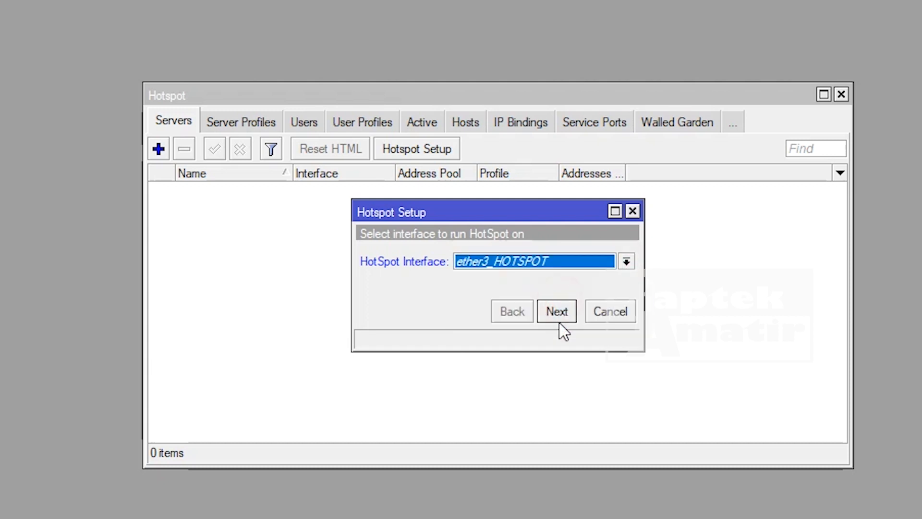
{"action": "left_click", "coordinate": [564, 311]}
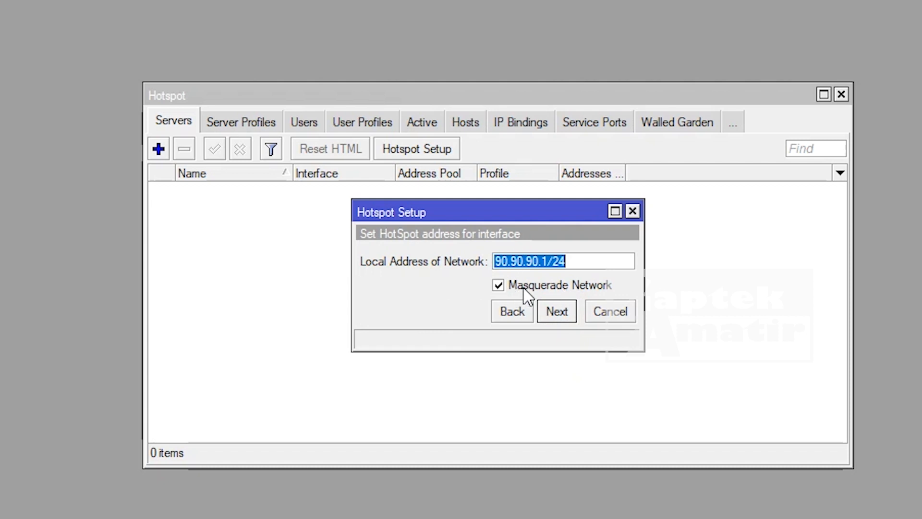
{"action": "left_click", "coordinate": [562, 314]}
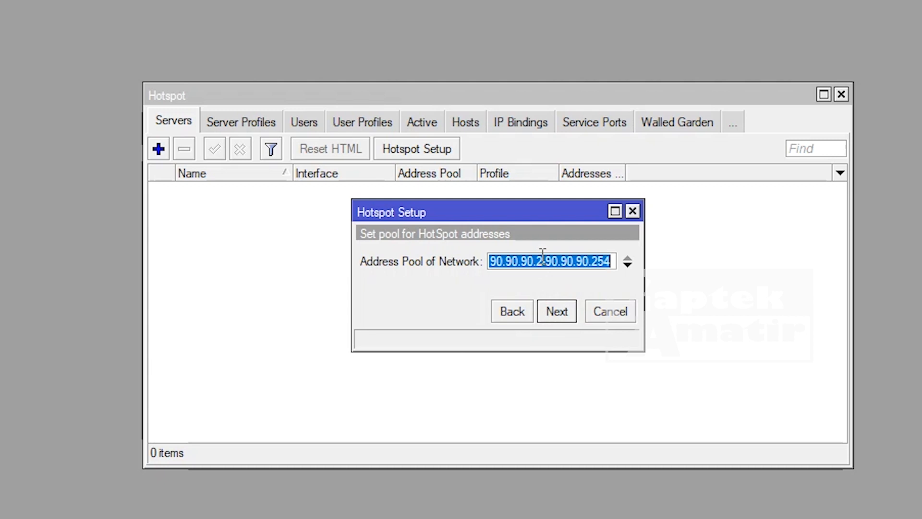
- Accept pool 90.90.90.2-90.90.90.254, no certificate, SMTP 0.0.0.0 and DNS 8.8.8.8/8.8.4.4
{"action": "left_click", "coordinate": [541, 260]}
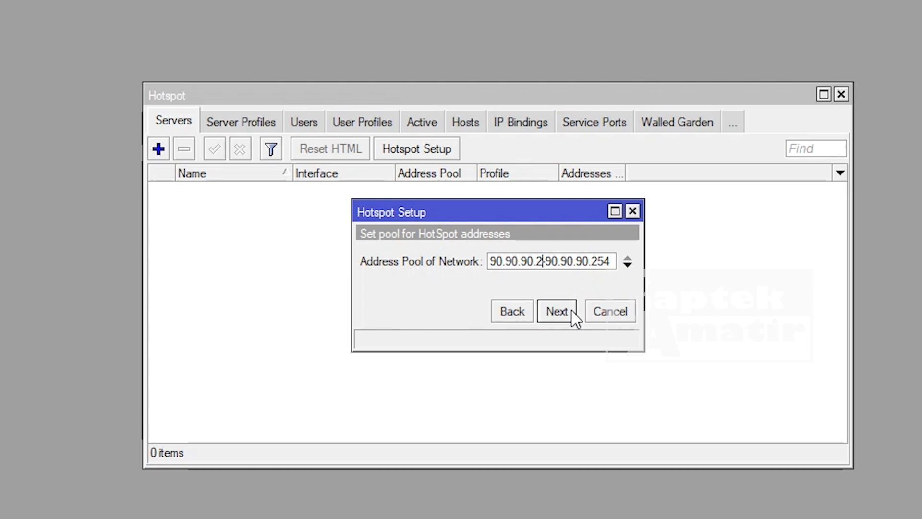
{"action": "left_click", "coordinate": [556, 310]}
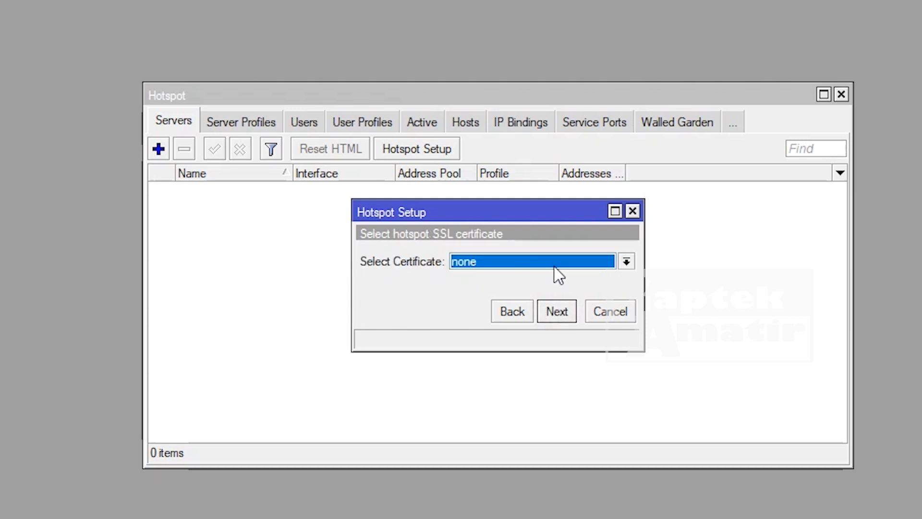
{"action": "left_click", "coordinate": [566, 311]}
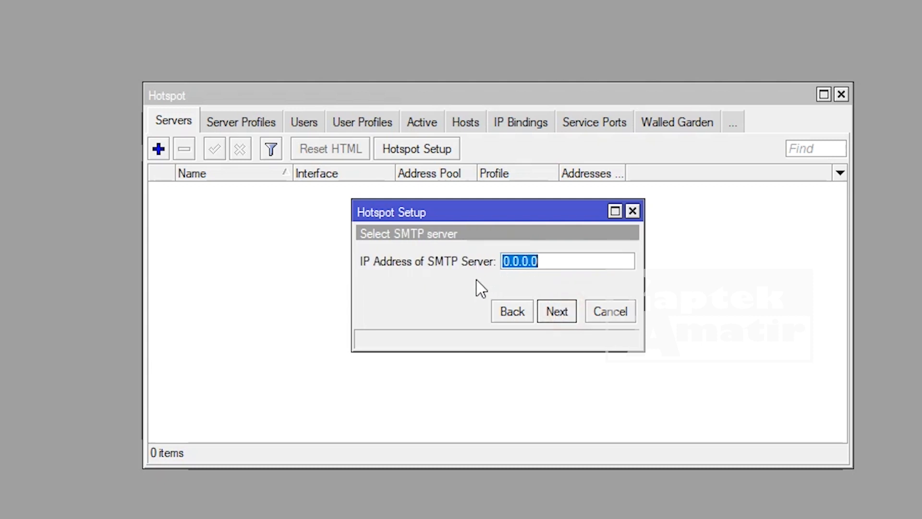
{"action": "left_click", "coordinate": [564, 318]}
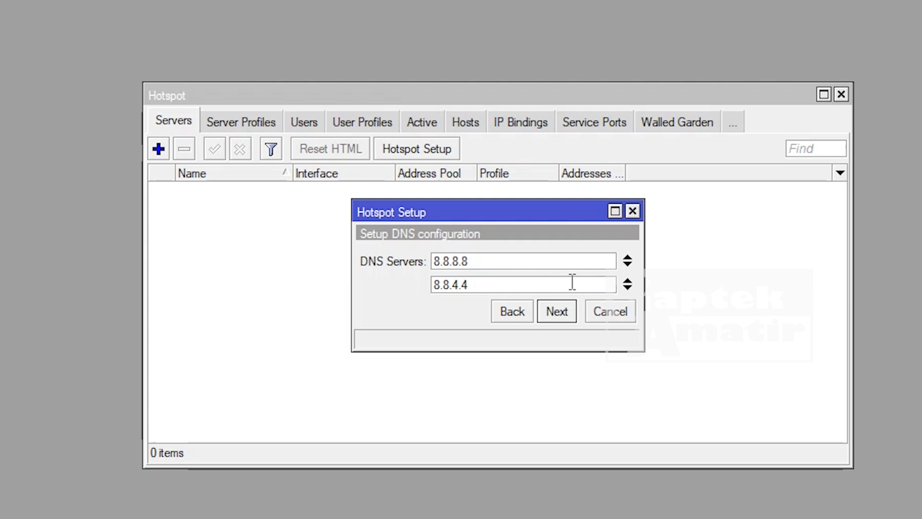
{"action": "left_click", "coordinate": [550, 313]}
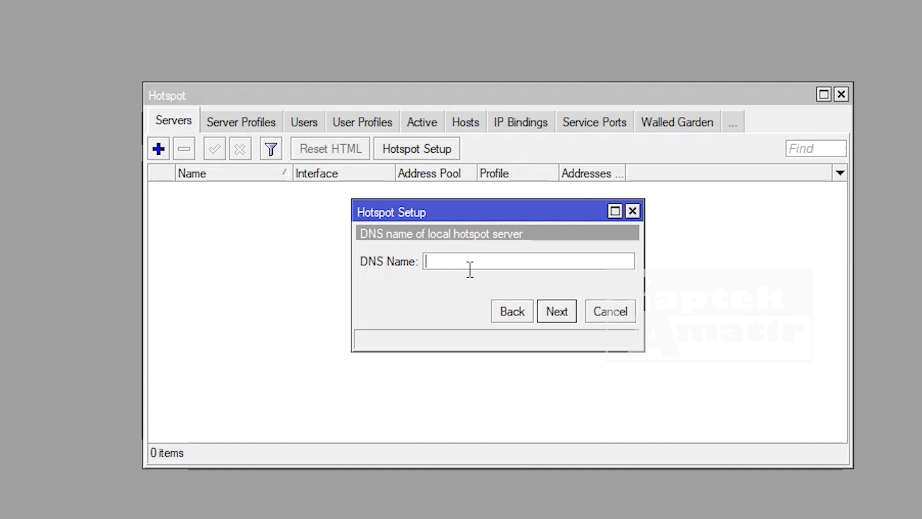
- Enter gaptekamatir.net in the DNS Name field, then select and copy that text
{"action": "type", "text": "gaptekamatir.net"}
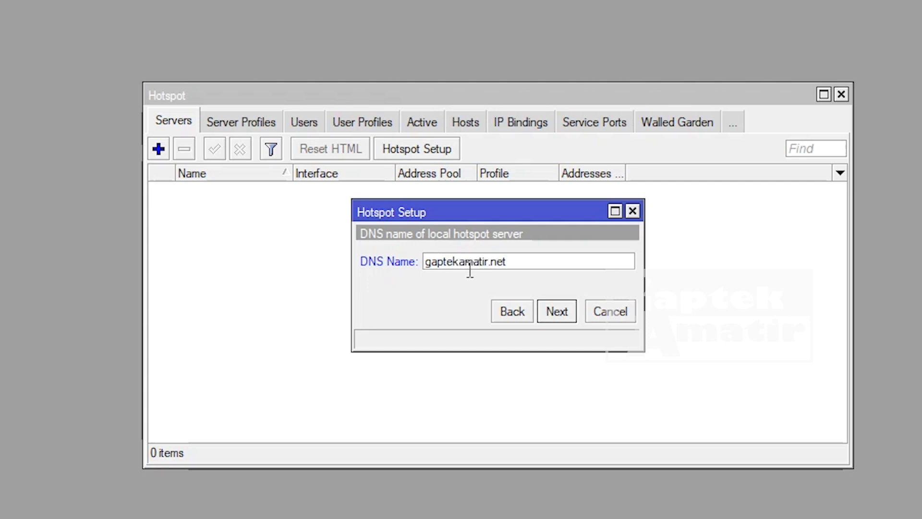
{"action": "double_click", "coordinate": [470, 263]}
{"action": "left_click", "coordinate": [517, 264]}
{"action": "left_click_drag", "start_coordinate": [508, 261], "coordinate": [423, 262]}
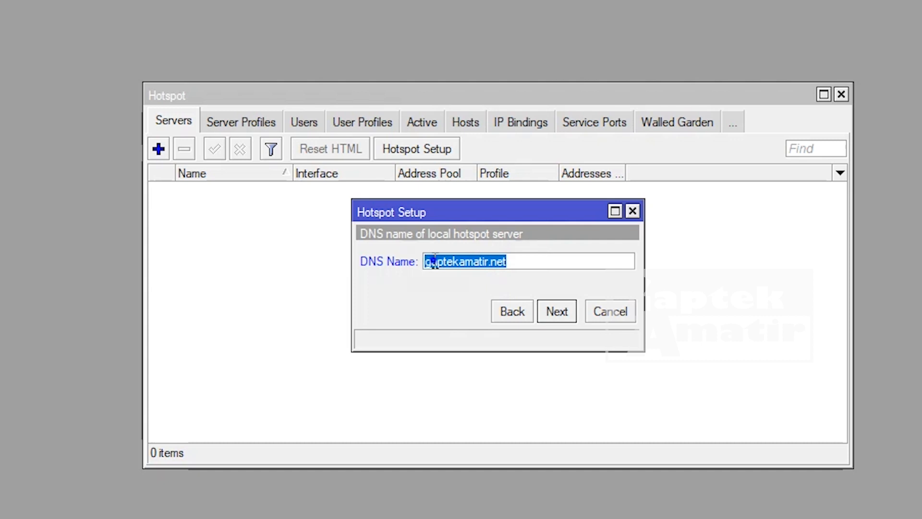
{"action": "right_click", "coordinate": [432, 260]}
{"action": "left_click", "coordinate": [470, 304]}
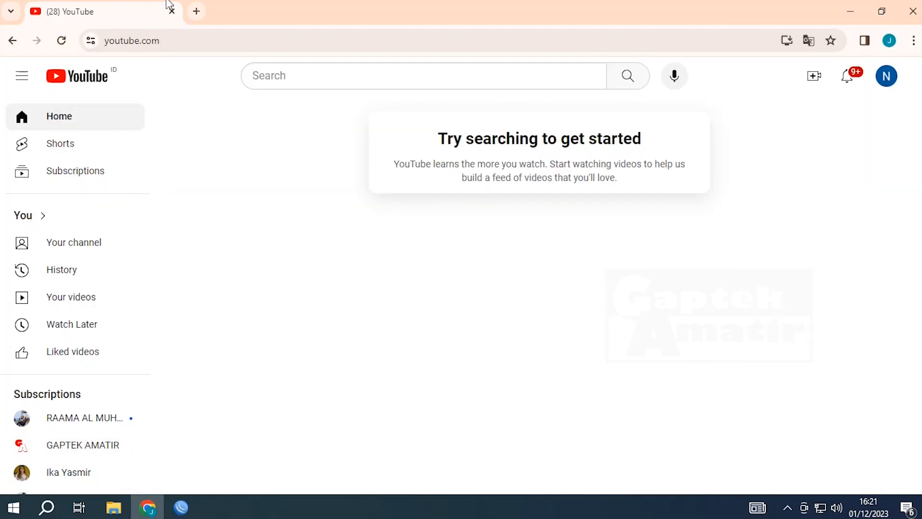
- Paste gaptekamatir.net over youtube.com in Chrome's address bar and load it, then return to WinBox
{"action": "left_click", "coordinate": [181, 40]}
{"action": "right_click", "coordinate": [183, 41]}
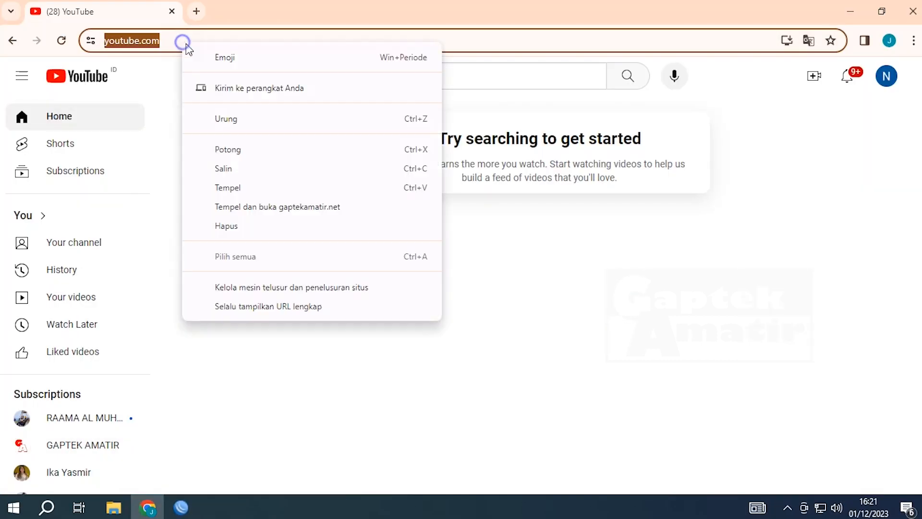
{"action": "left_click", "coordinate": [237, 187]}
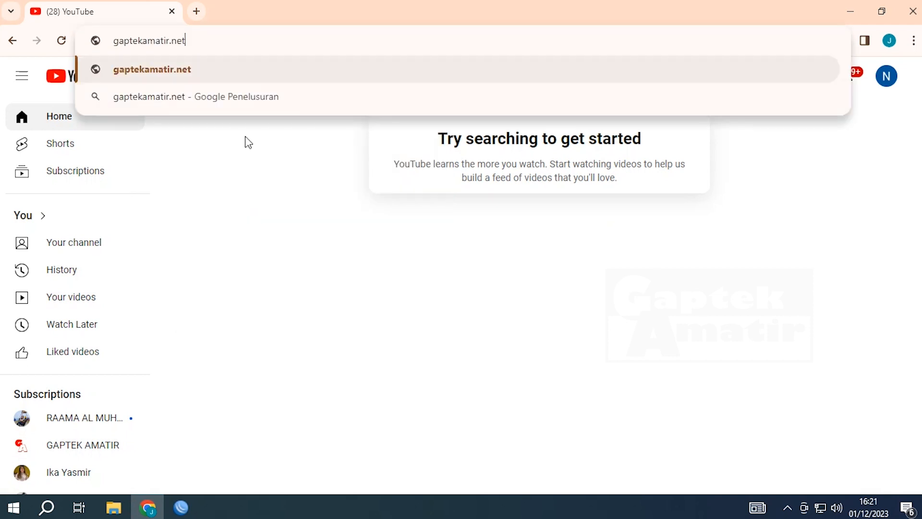
{"action": "key", "text": "Return"}
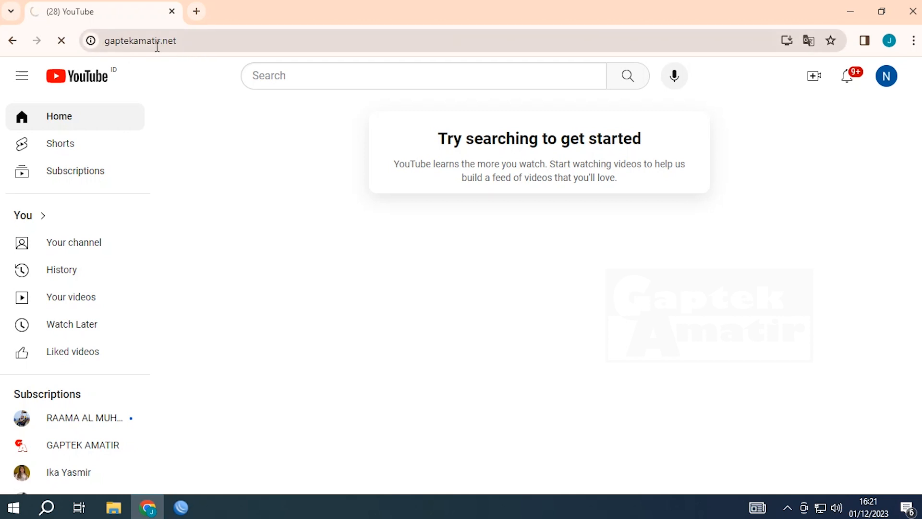
{"action": "left_click", "coordinate": [180, 509]}
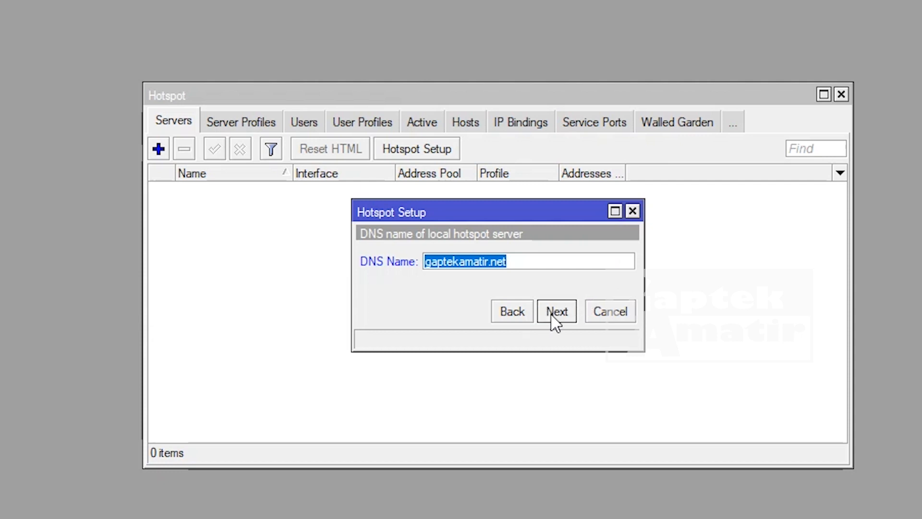
- Accept the DNS name, set the local hotspot user name and password, and finish the wizard
{"action": "left_click", "coordinate": [554, 312]}
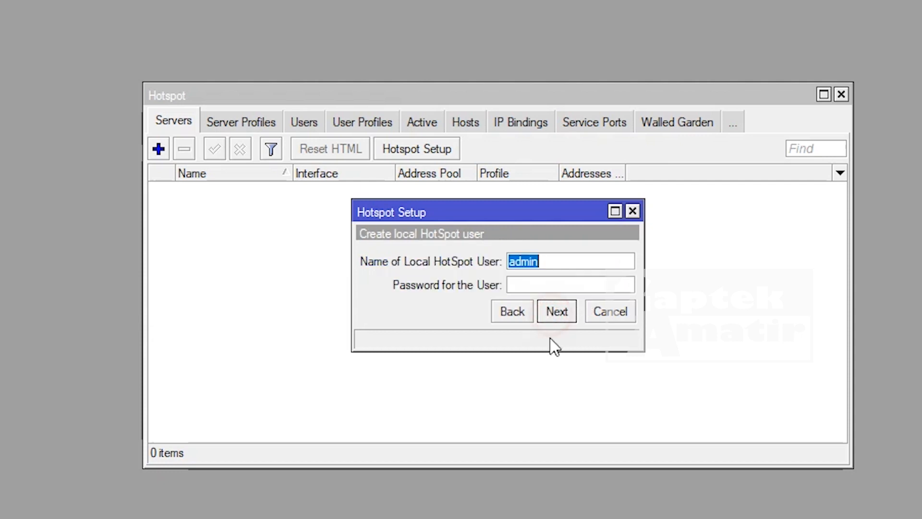
{"action": "left_click", "coordinate": [557, 254]}
{"action": "mouse_move", "coordinate": [558, 254]}
{"action": "left_mouse_down"}
{"action": "mouse_move", "coordinate": [453, 252]}
{"action": "mouse_move", "coordinate": [562, 256]}
{"action": "left_mouse_up"}
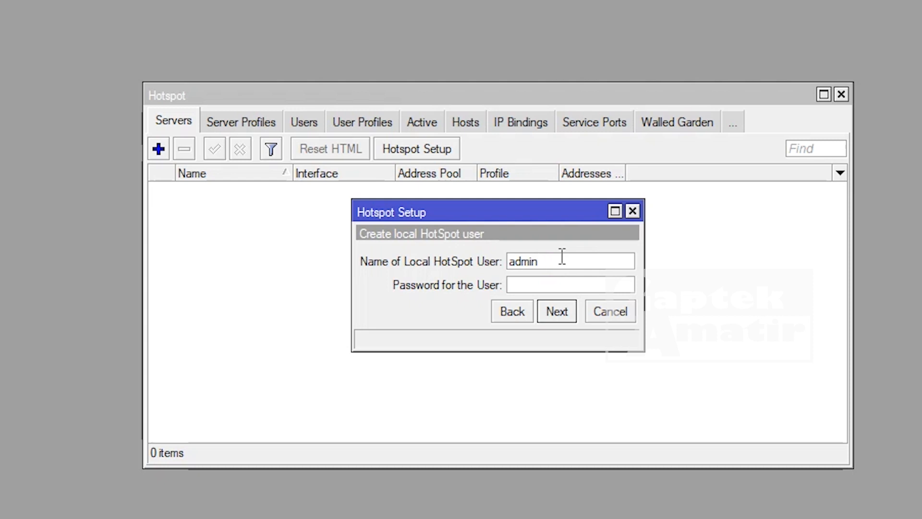
{"action": "type", "text": "gaptek"}
{"action": "left_click", "coordinate": [546, 279]}
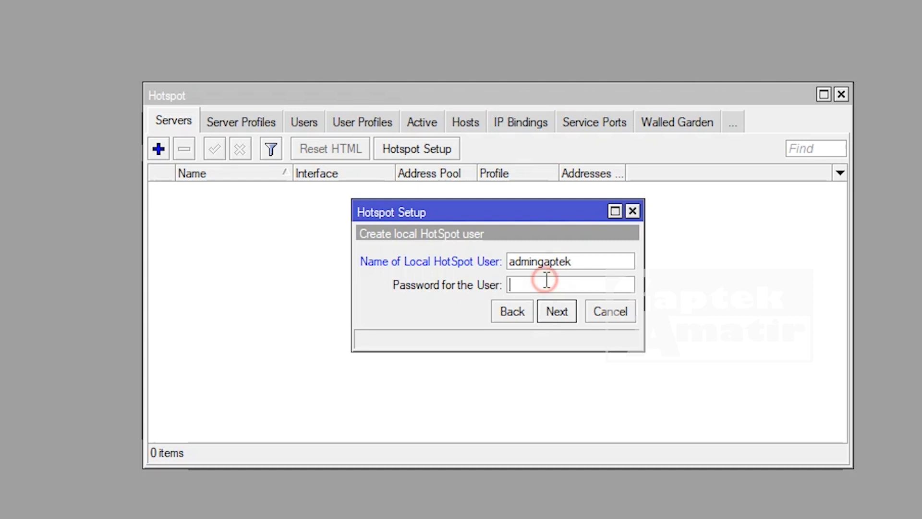
{"action": "type", "text": "12345"}
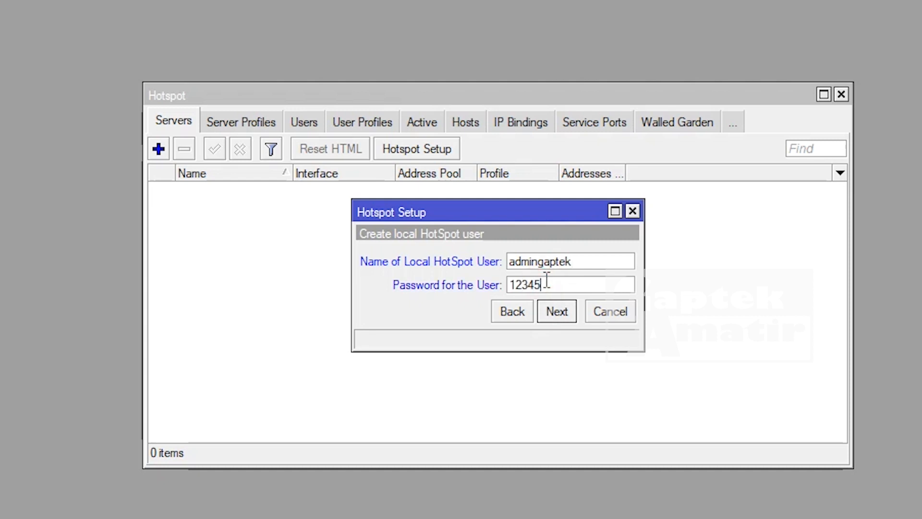
{"action": "type", "text": "678"}
{"action": "left_click", "coordinate": [561, 315]}
{"action": "left_click", "coordinate": [509, 272]}
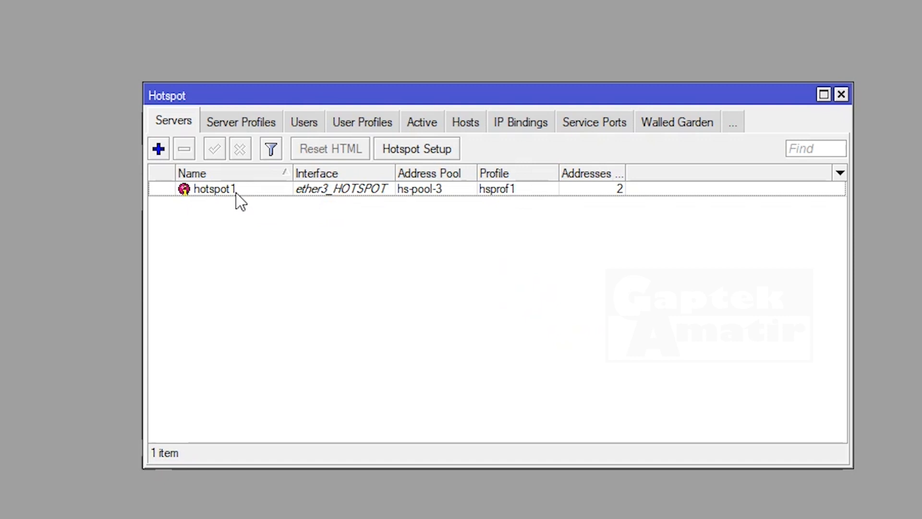
- Check the Users and Server Profiles tabs, ending on the Users list with the setup user
{"action": "left_click", "coordinate": [318, 121]}
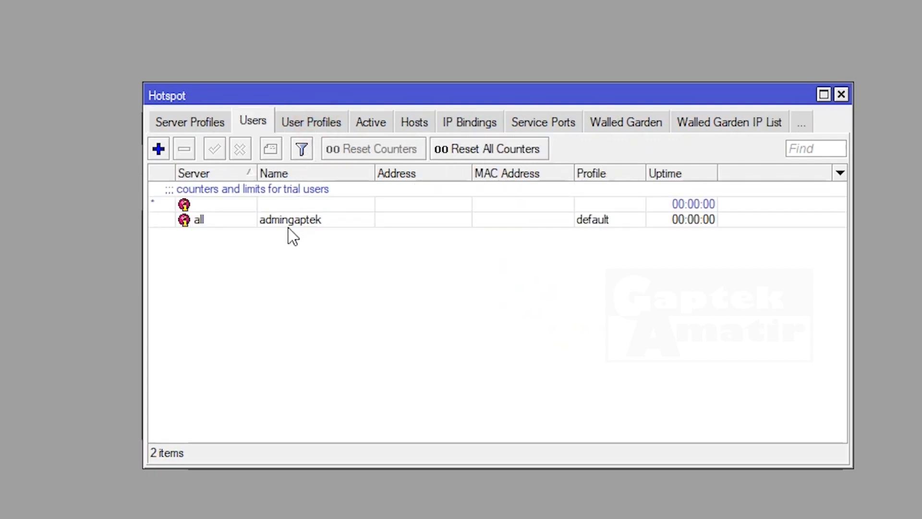
{"action": "left_click", "coordinate": [193, 124]}
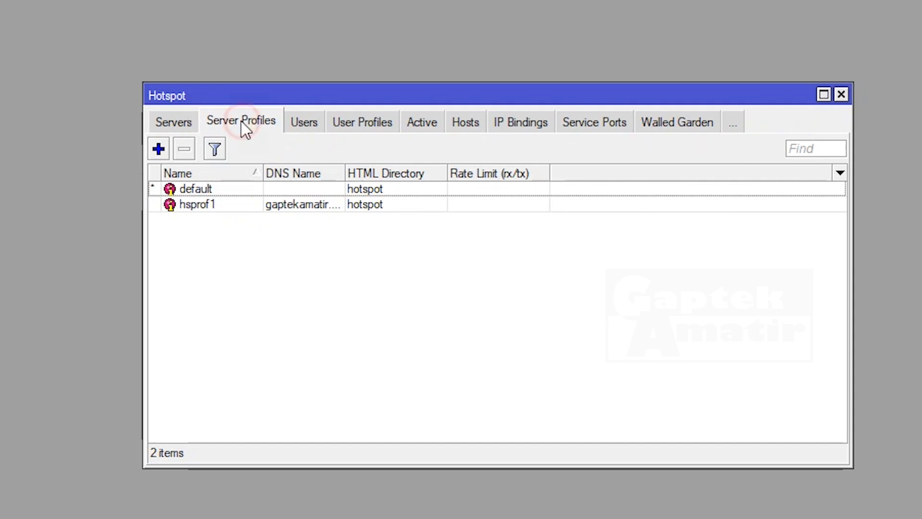
{"action": "left_click", "coordinate": [300, 123]}
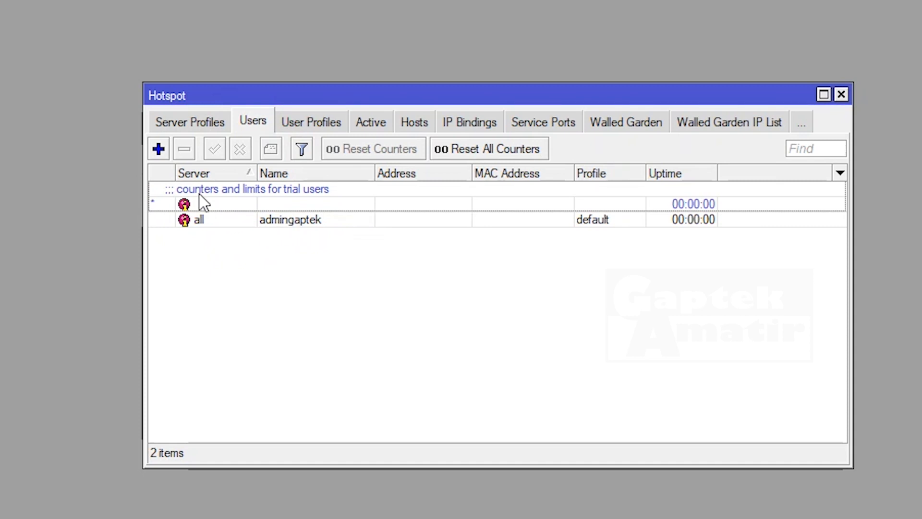
- Add a hotspot user on server hotspot1, entering the user's name and password
{"action": "left_click", "coordinate": [158, 148]}
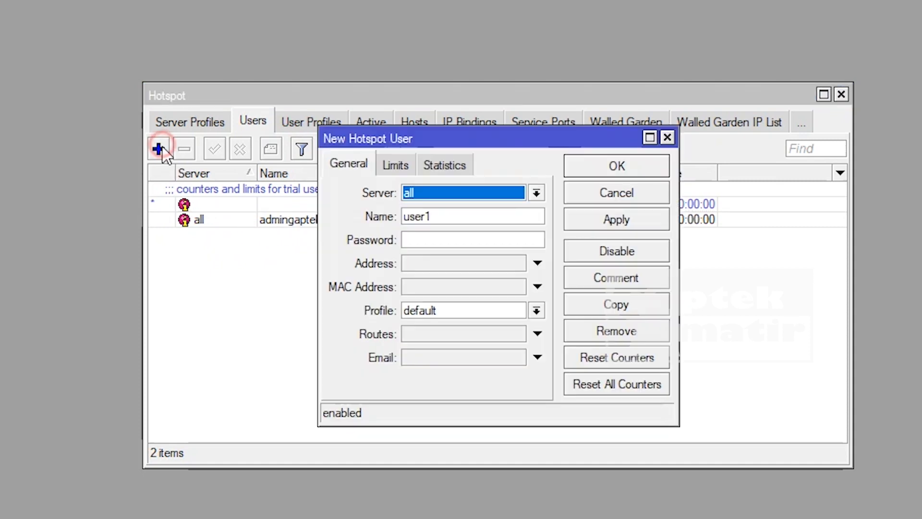
{"action": "left_click", "coordinate": [529, 191]}
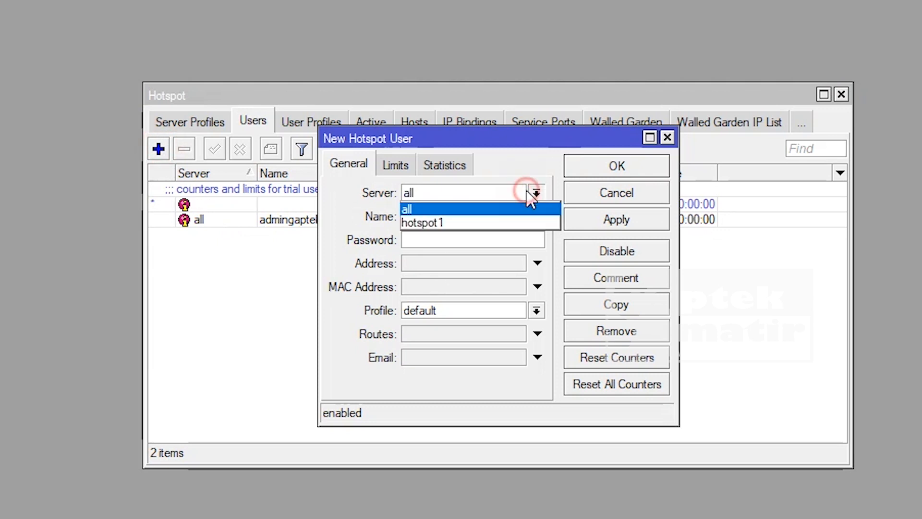
{"action": "left_click", "coordinate": [458, 224]}
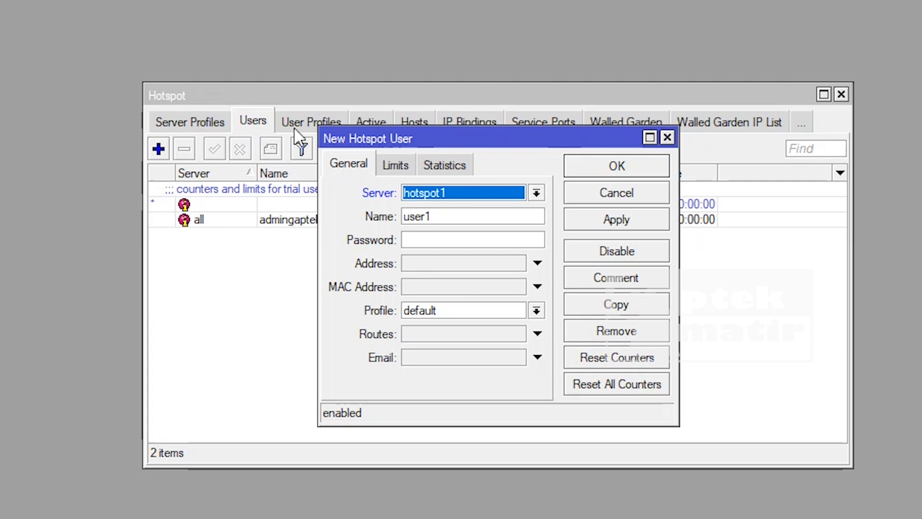
{"action": "double_click", "coordinate": [442, 215]}
{"action": "type", "text": "budi"}
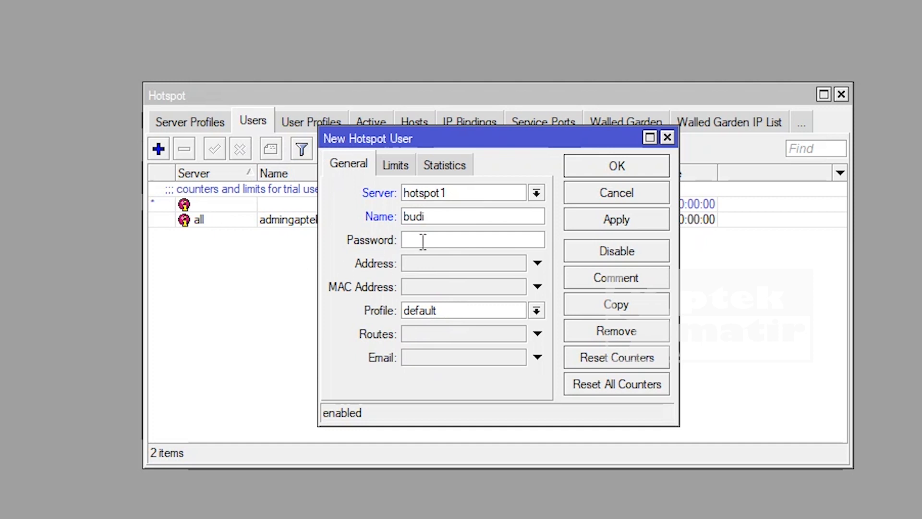
{"action": "left_click", "coordinate": [423, 241]}
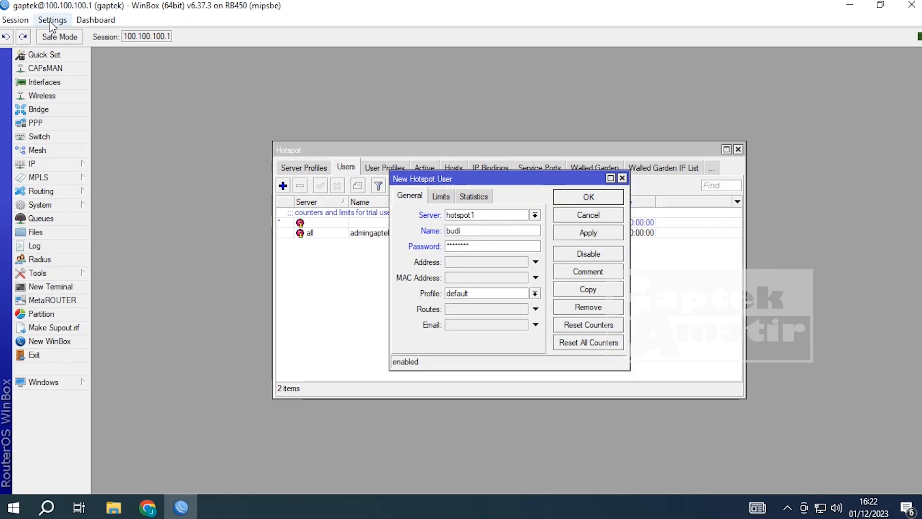
- Untick Hide Passwords to verify it, keep the default profile, and save the new user
{"action": "left_click", "coordinate": [51, 21]}
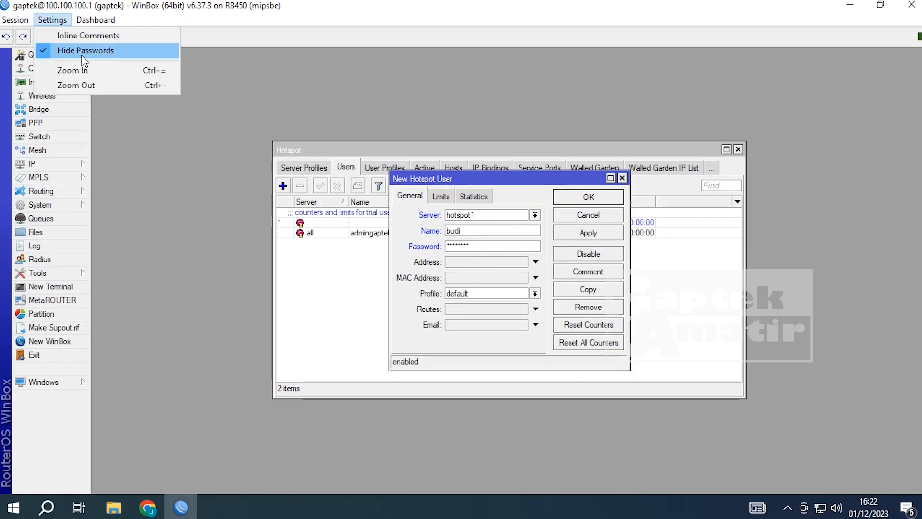
{"action": "left_click", "coordinate": [82, 54]}
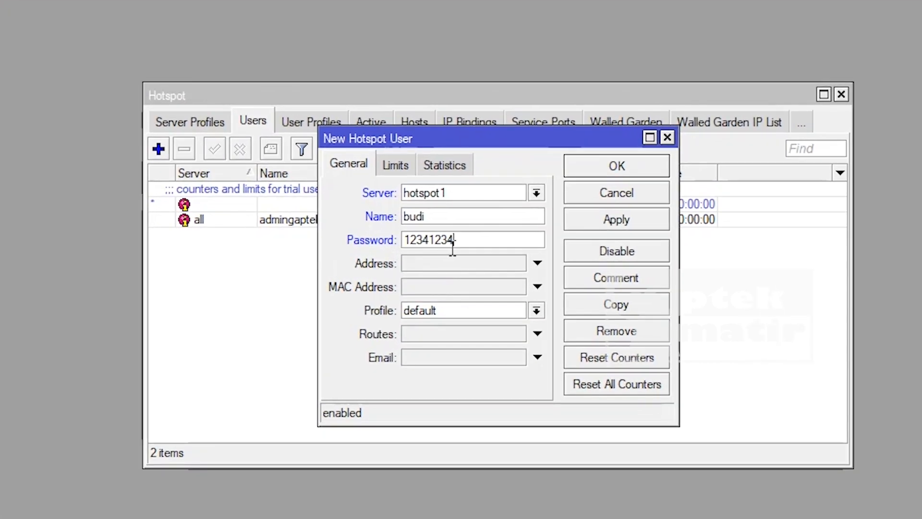
{"action": "left_click", "coordinate": [537, 312]}
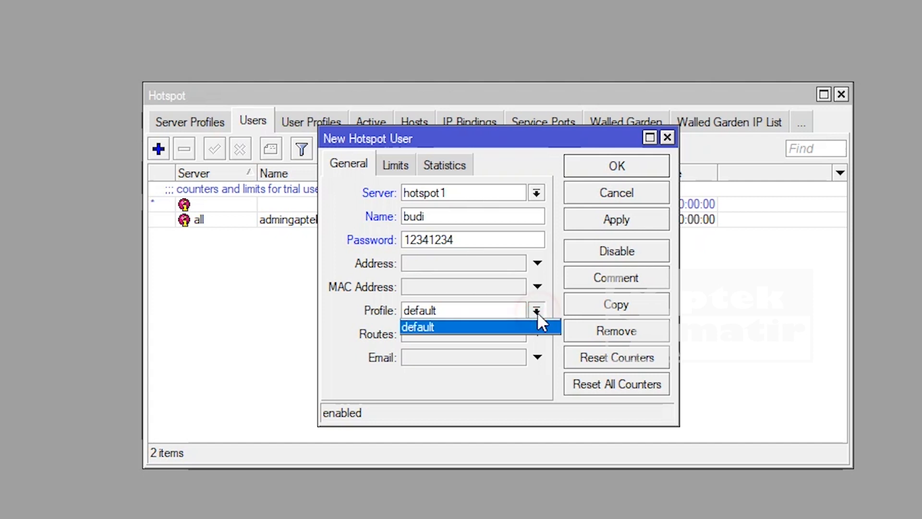
{"action": "left_click", "coordinate": [537, 312]}
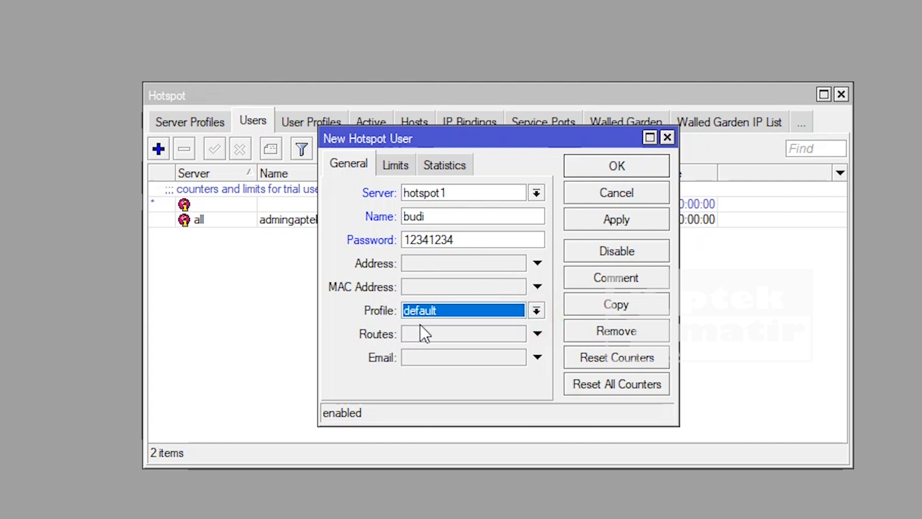
{"action": "left_click", "coordinate": [636, 220]}
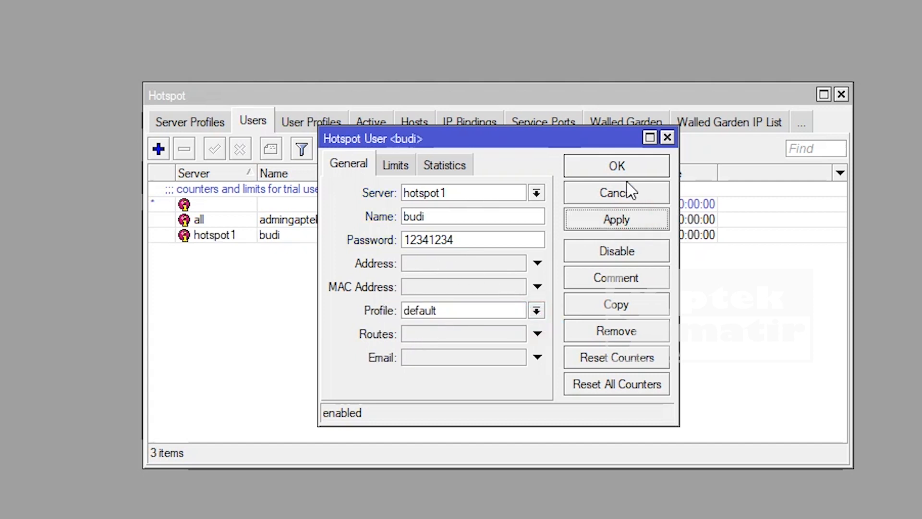
{"action": "left_click", "coordinate": [625, 162]}
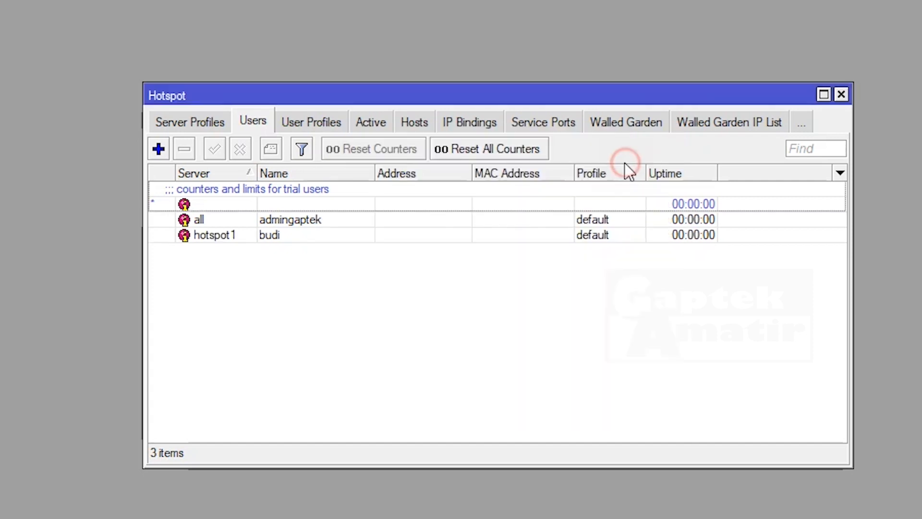
- Check that admingaptek's hotspot server is set to all, and close its settings unchanged
{"action": "left_click", "coordinate": [210, 238]}
{"action": "left_click", "coordinate": [227, 222]}
{"action": "left_click", "coordinate": [222, 235]}
{"action": "left_click", "coordinate": [224, 221]}
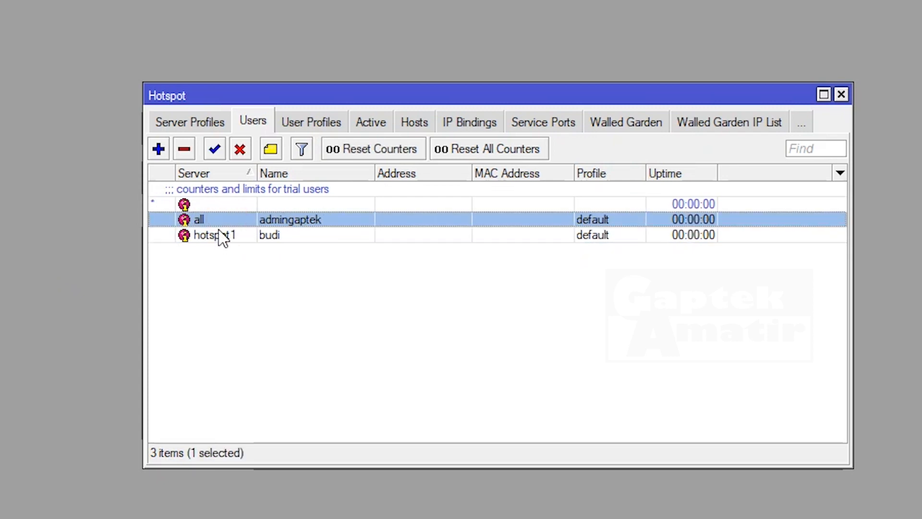
{"action": "double_click", "coordinate": [223, 221]}
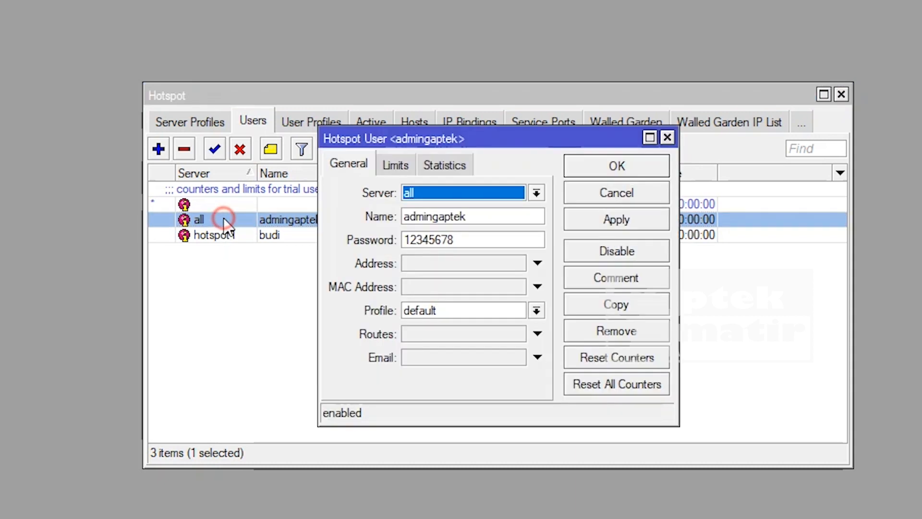
{"action": "left_click", "coordinate": [535, 193]}
{"action": "left_click", "coordinate": [536, 192]}
{"action": "left_click", "coordinate": [587, 189]}
- Change budi's hotspot server to all and save the user
{"action": "double_click", "coordinate": [288, 235]}
{"action": "left_click", "coordinate": [538, 195]}
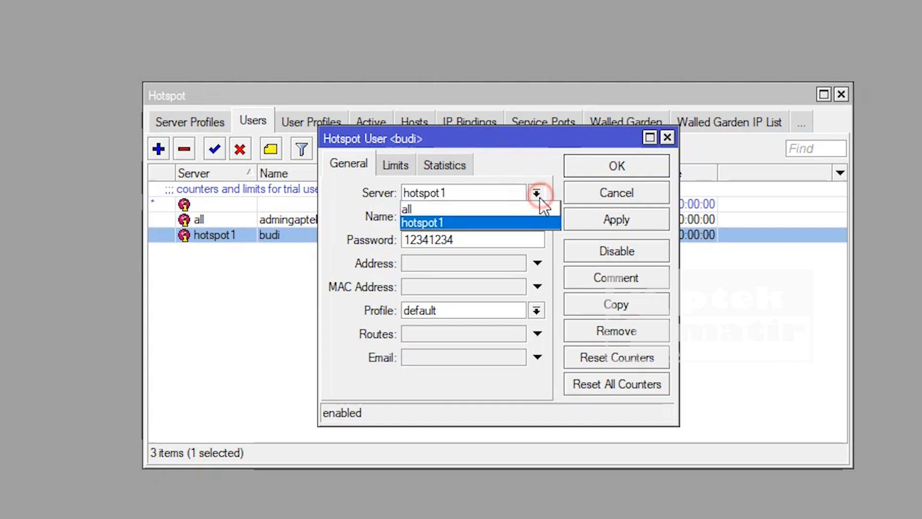
{"action": "left_click", "coordinate": [510, 211]}
{"action": "left_click", "coordinate": [607, 220]}
{"action": "left_click", "coordinate": [608, 167]}
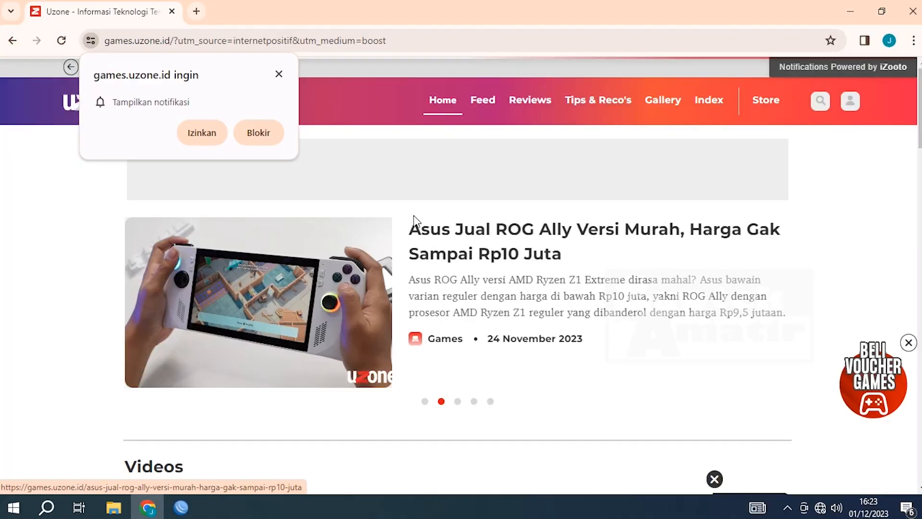
- Dismiss the site's notification request and close the Uzone news tab
{"action": "left_click", "coordinate": [278, 74]}
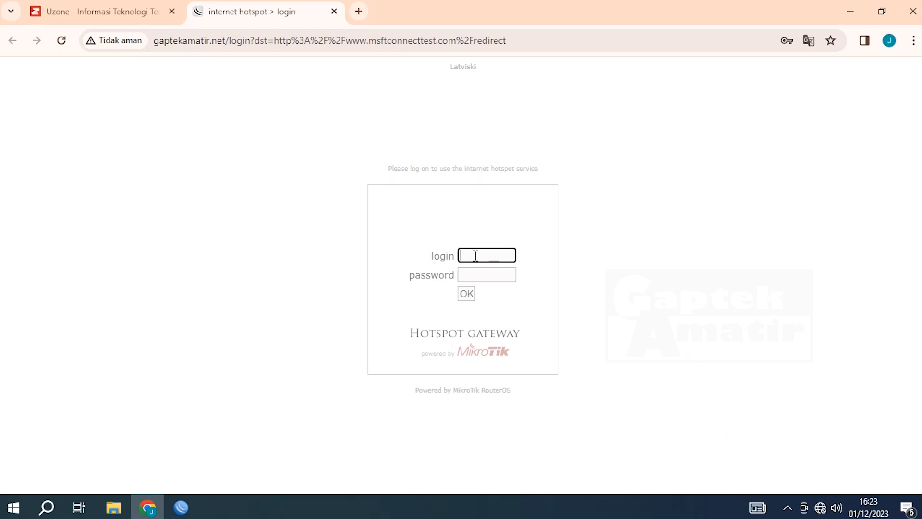
{"action": "left_click", "coordinate": [172, 13]}
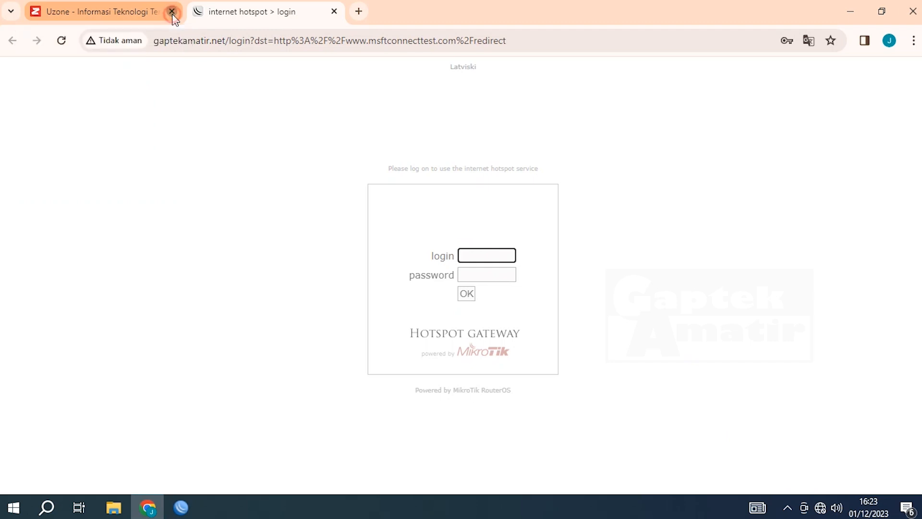
- Replace the old login tab with a fresh tab loading gaptekamatir.net
{"action": "left_click", "coordinate": [197, 12]}
{"action": "left_click", "coordinate": [169, 13]}
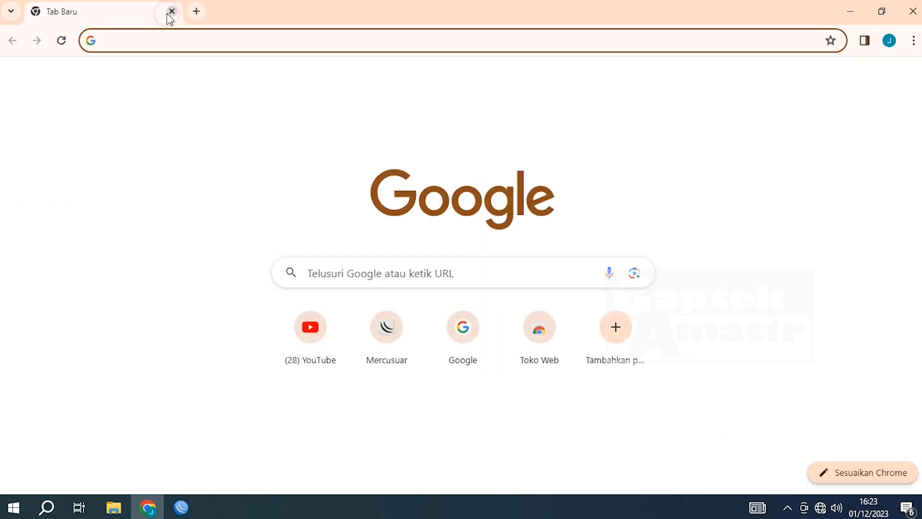
{"action": "left_click", "coordinate": [438, 38]}
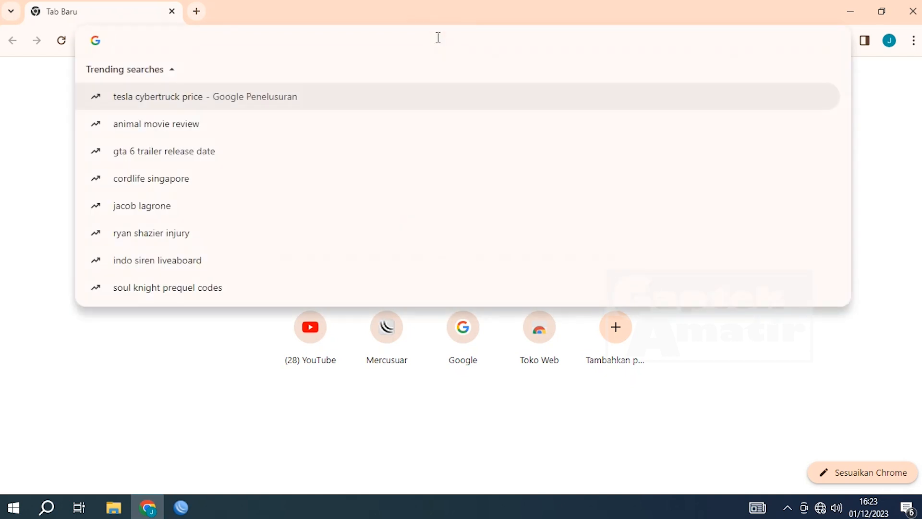
{"action": "type", "text": "ga"}
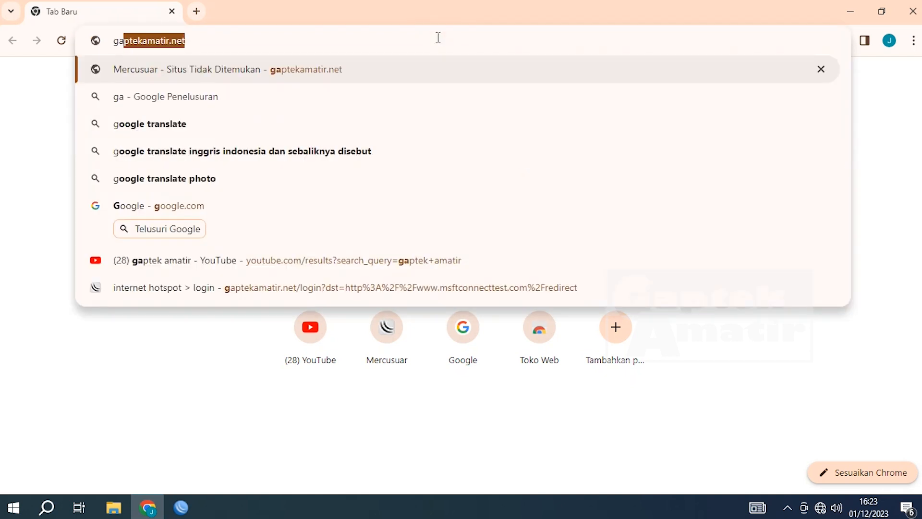
{"action": "type", "text": "ptekamati"}
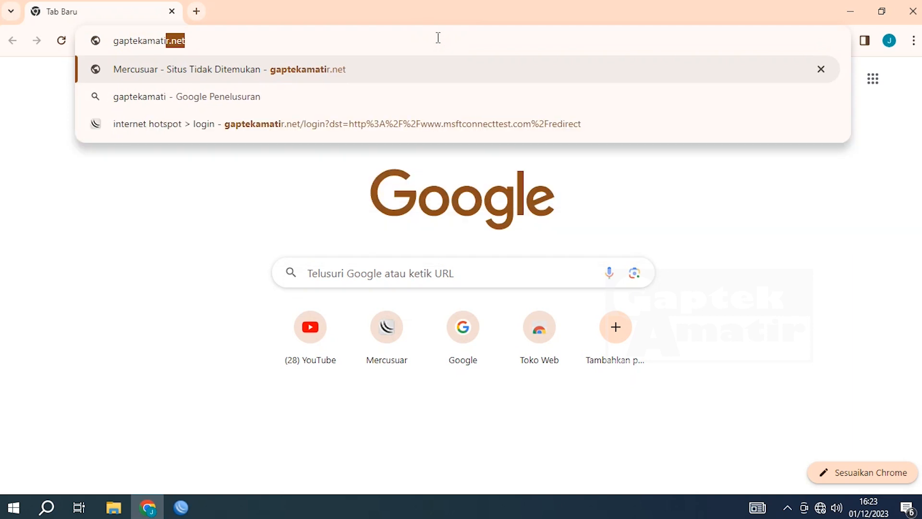
{"action": "key", "text": "BackSpace"}
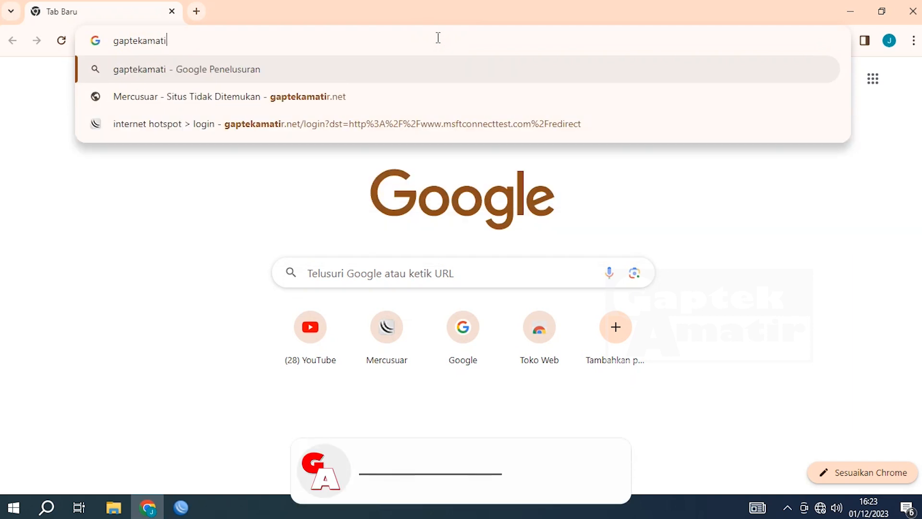
{"action": "type", "text": "r.net"}
{"action": "key", "text": "Return"}
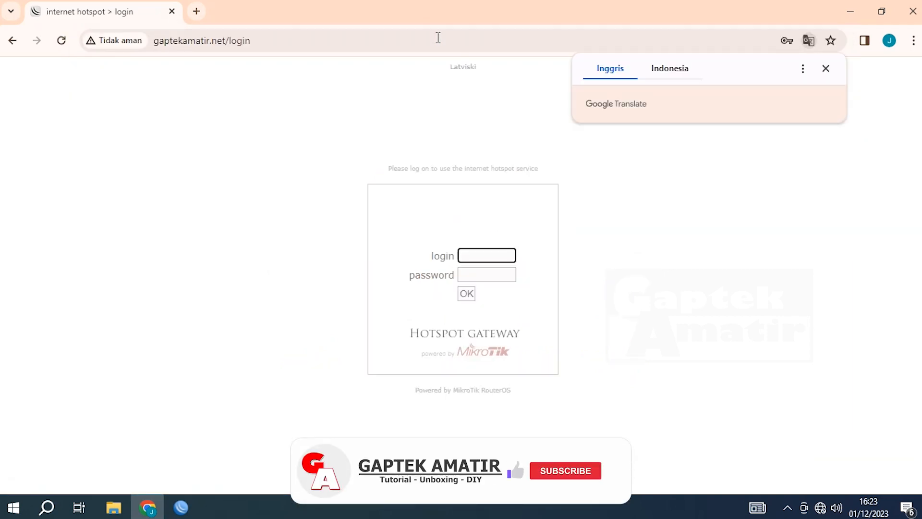
- Dismiss Chrome's translation offer and return to WinBox
{"action": "mouse_move", "coordinate": [821, 508]}
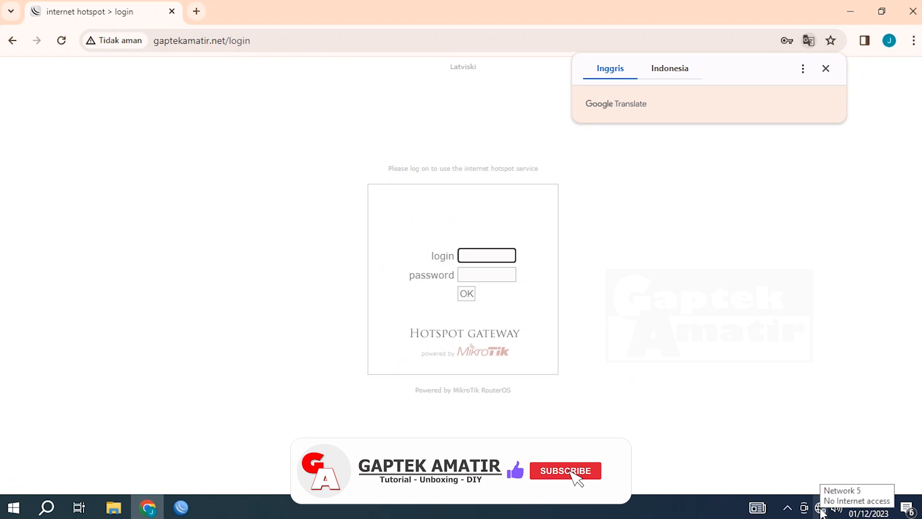
{"action": "left_click", "coordinate": [826, 68]}
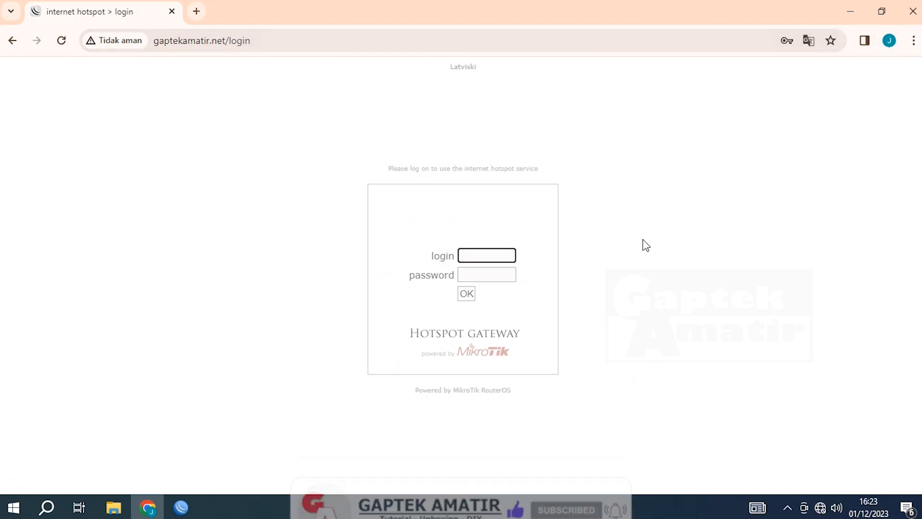
{"action": "left_click", "coordinate": [181, 507]}
- Reconnect to the router by its MAC address and show the IP > Hotspot users list
{"action": "left_click", "coordinate": [815, 96]}
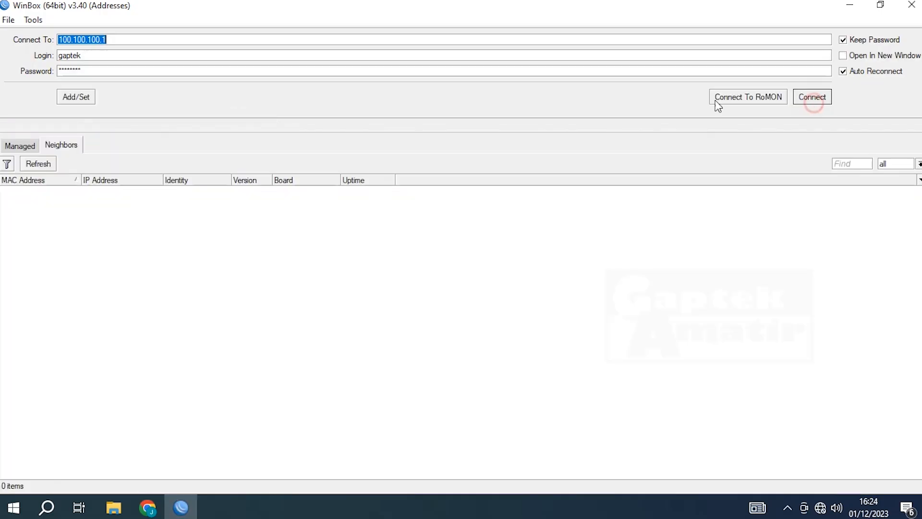
{"action": "left_click", "coordinate": [50, 190]}
{"action": "left_click", "coordinate": [812, 97]}
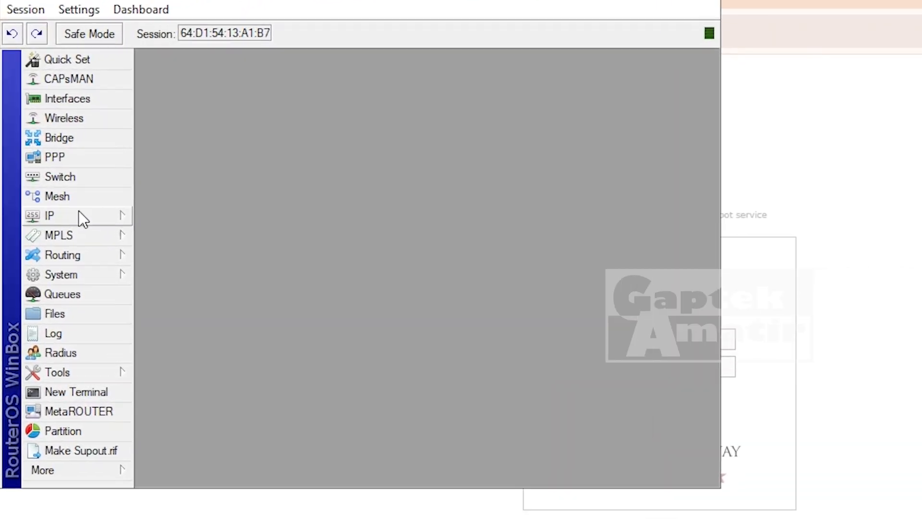
{"action": "left_click", "coordinate": [80, 215]}
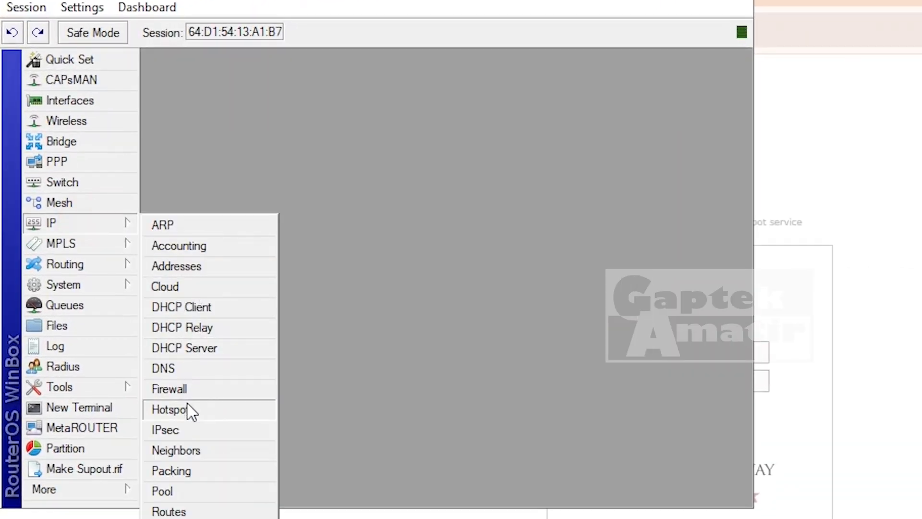
{"action": "left_click", "coordinate": [188, 409]}
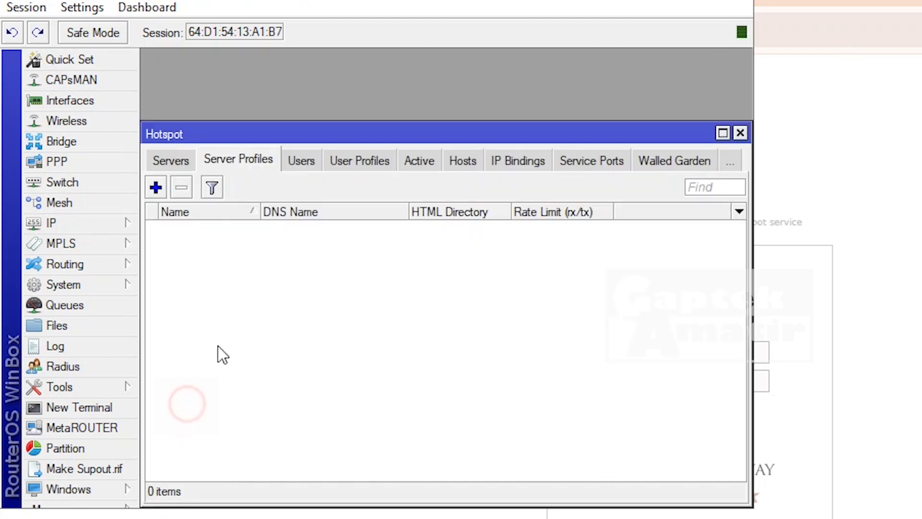
{"action": "left_click", "coordinate": [299, 160]}
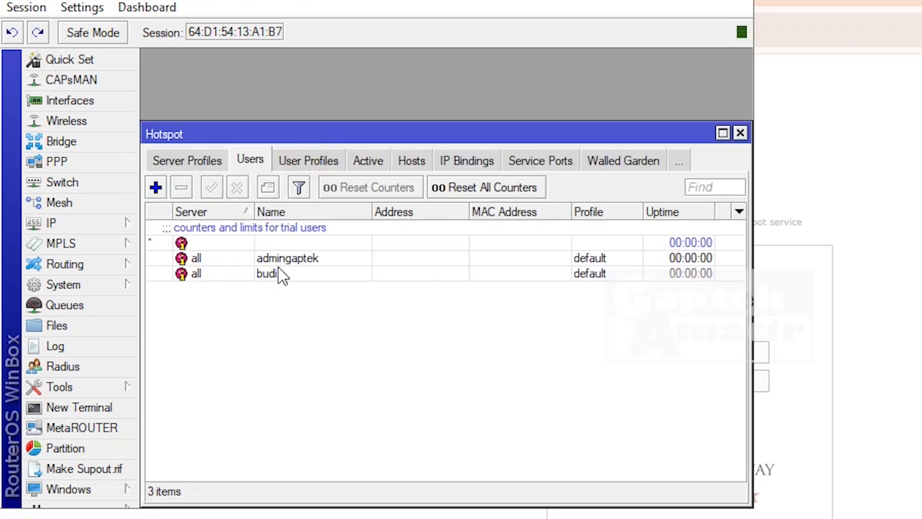
- In admingaptek's settings, reveal hidden passwords and copy the user name, then return to Chrome
{"action": "double_click", "coordinate": [288, 258]}
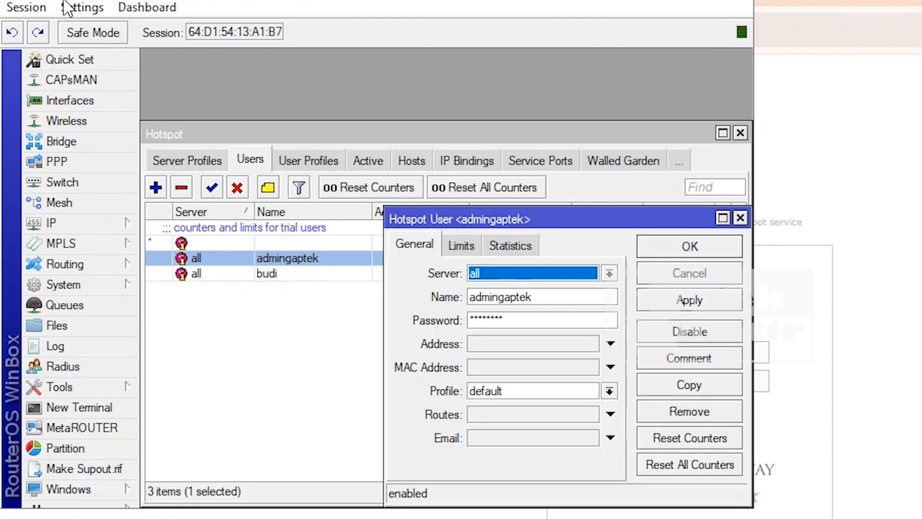
{"action": "left_click", "coordinate": [82, 7]}
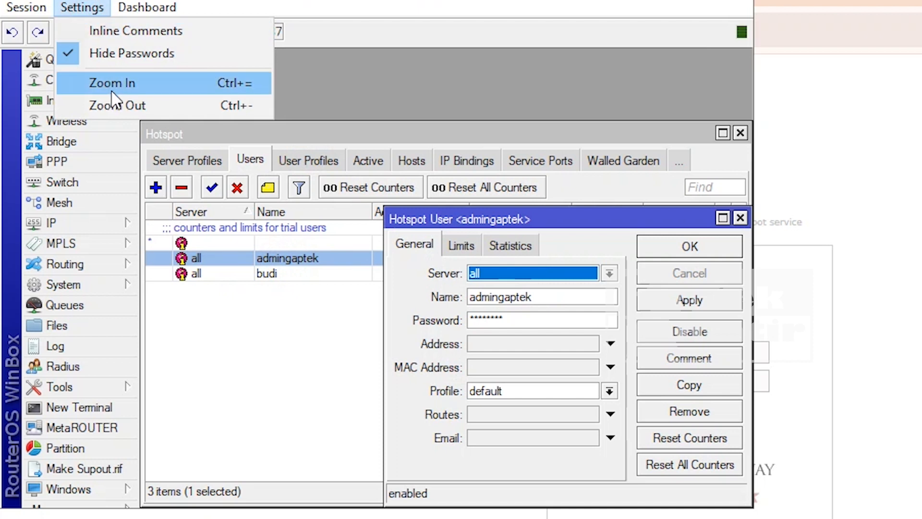
{"action": "left_click", "coordinate": [115, 55]}
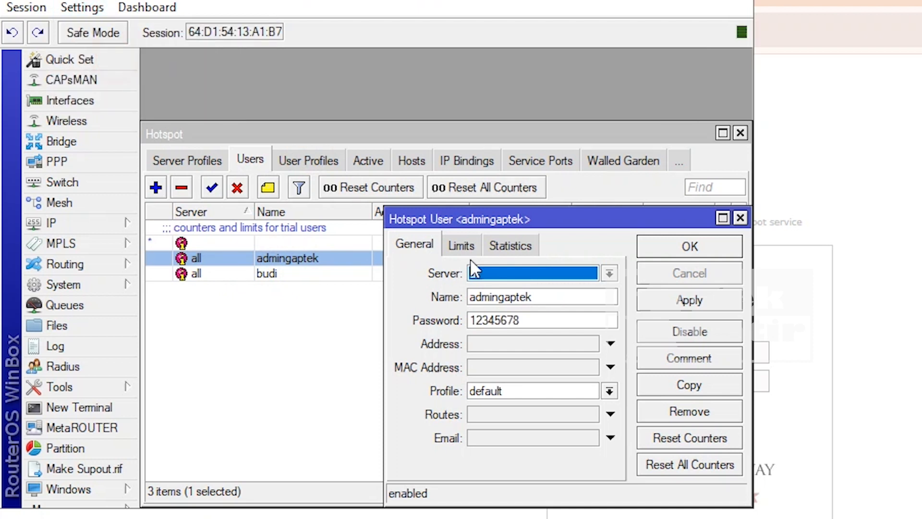
{"action": "double_click", "coordinate": [551, 298]}
{"action": "right_click", "coordinate": [521, 306]}
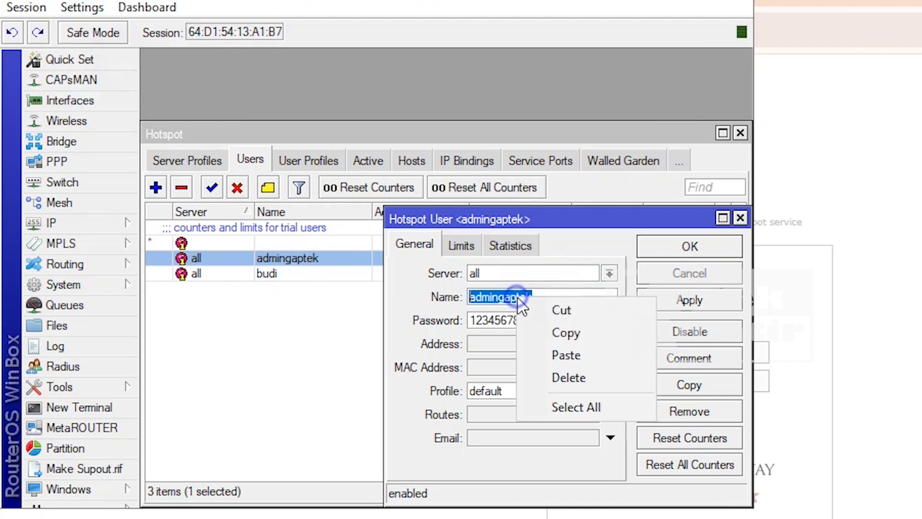
{"action": "left_click", "coordinate": [567, 333]}
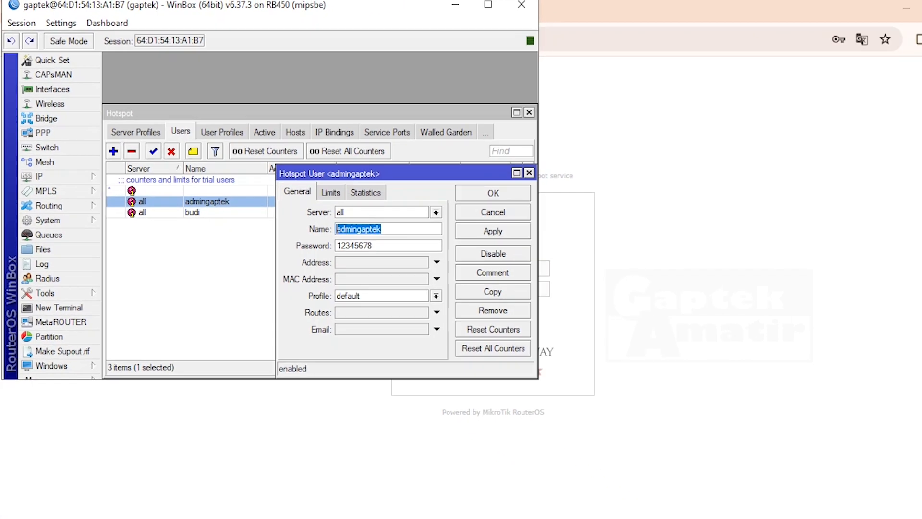
{"action": "left_click", "coordinate": [150, 507]}
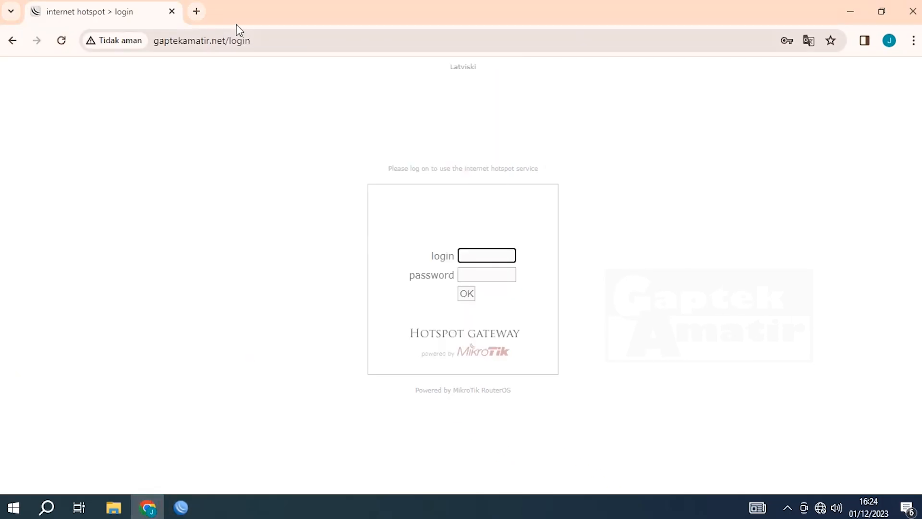
- Load youtube.com in a new tab to confirm it's offline, then return to the hotspot login field
{"action": "left_click", "coordinate": [196, 8]}
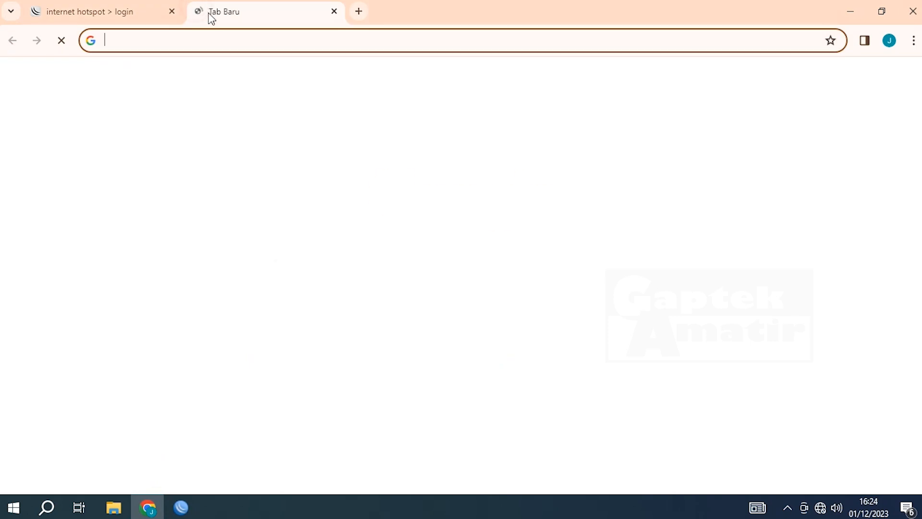
{"action": "type", "text": "yout"}
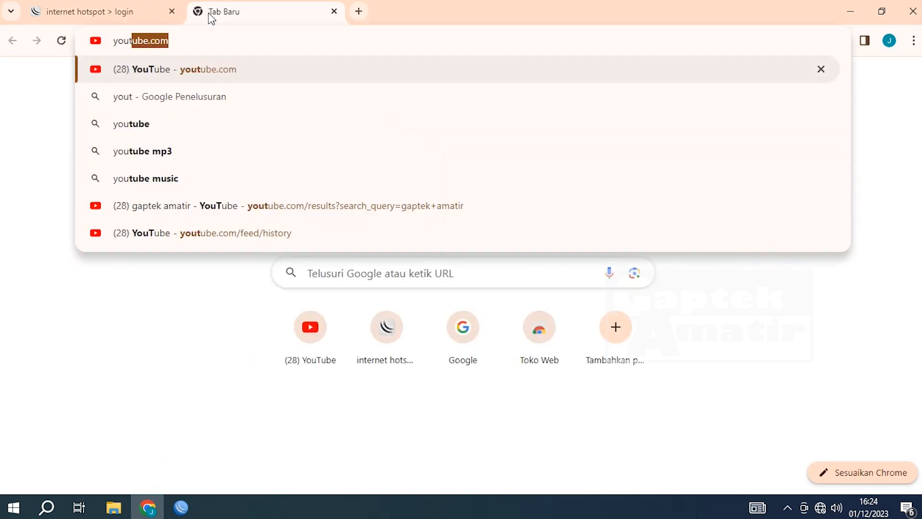
{"action": "key", "text": "Return"}
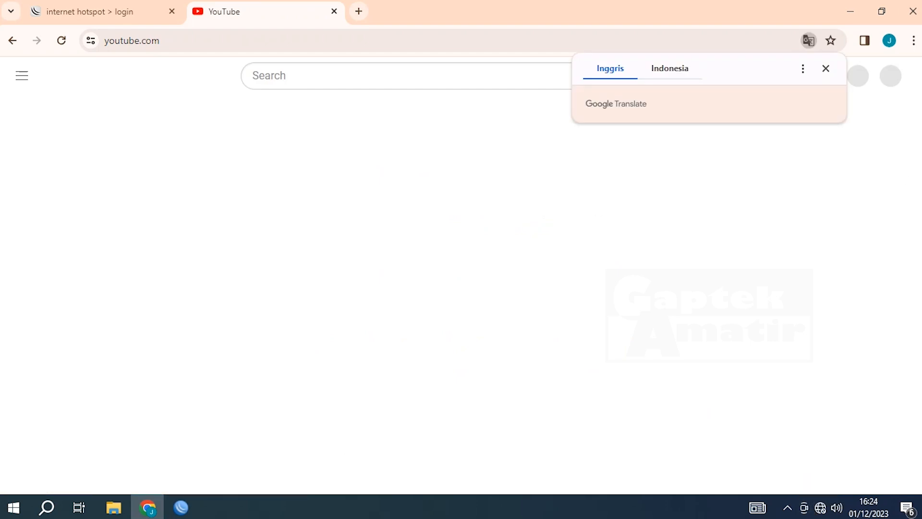
{"action": "left_click", "coordinate": [826, 68]}
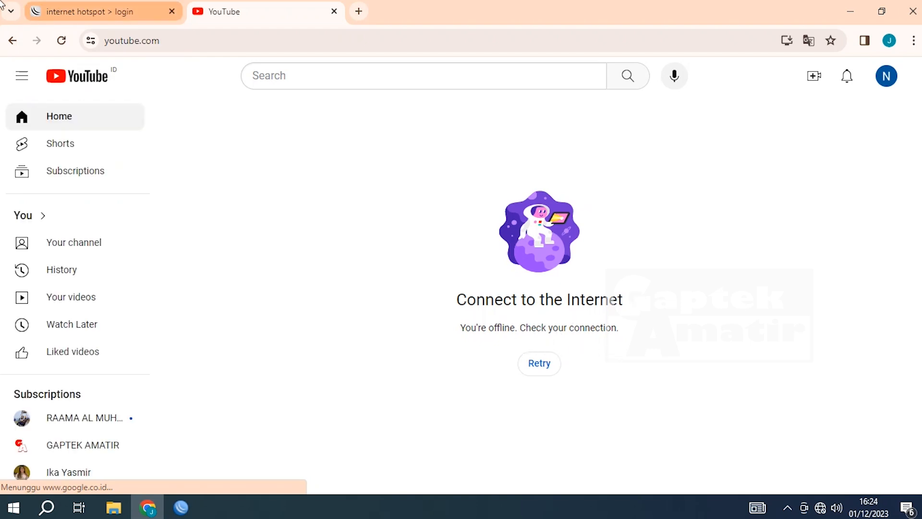
{"action": "left_click", "coordinate": [55, 16]}
{"action": "right_click", "coordinate": [484, 256]}
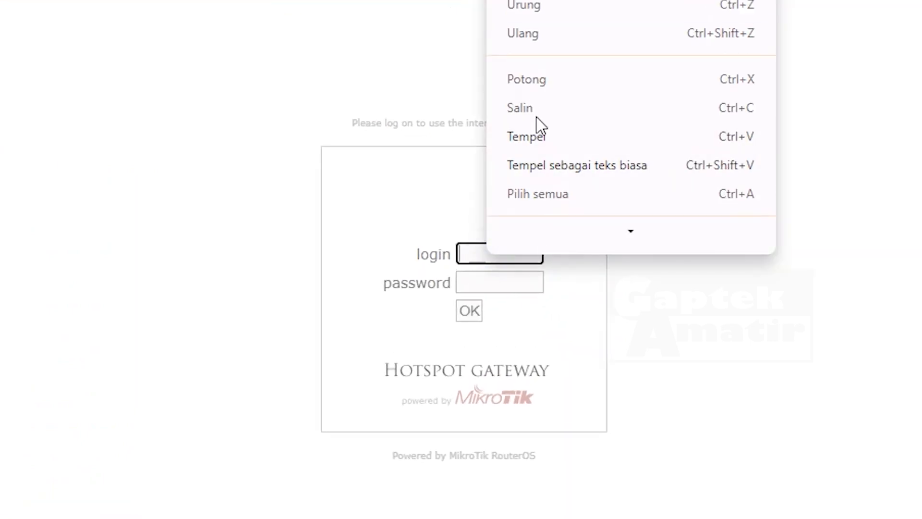
- Paste the admingaptek user name, enter its password from WinBox, log in and save the password
{"action": "left_click", "coordinate": [537, 136]}
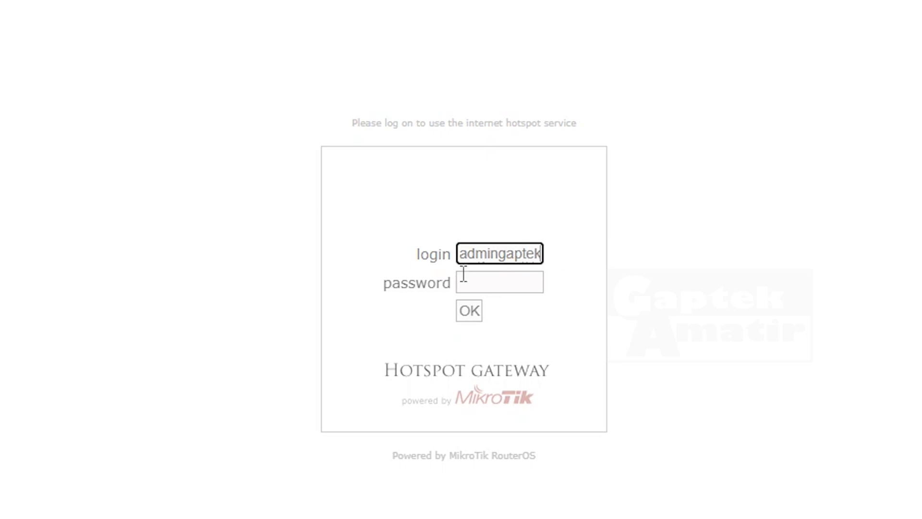
{"action": "left_click", "coordinate": [504, 288]}
{"action": "key", "text": "alt+Tab"}
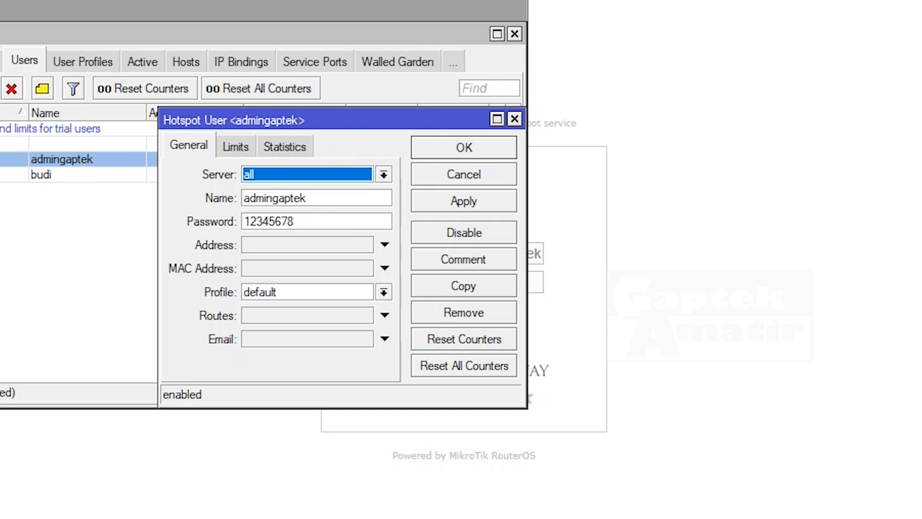
{"action": "key", "text": "alt+Tab"}
{"action": "left_click", "coordinate": [480, 284]}
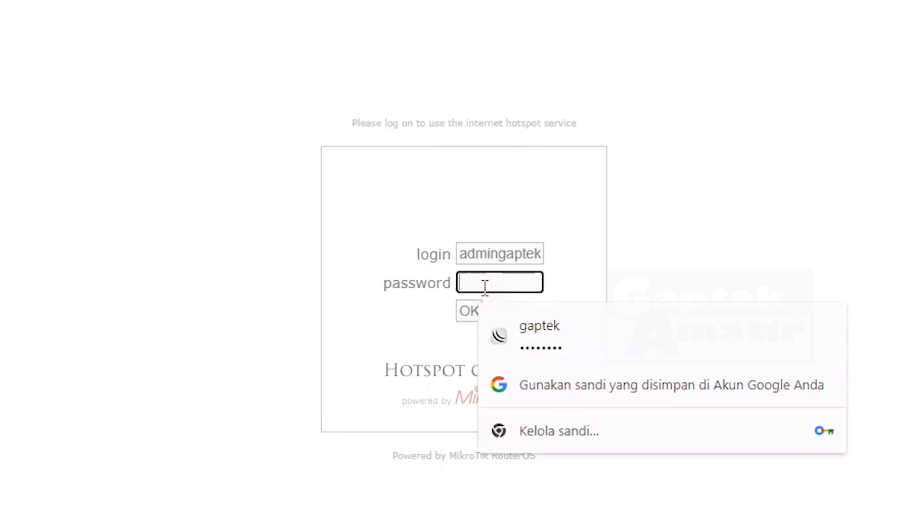
{"action": "type", "text": "12"}
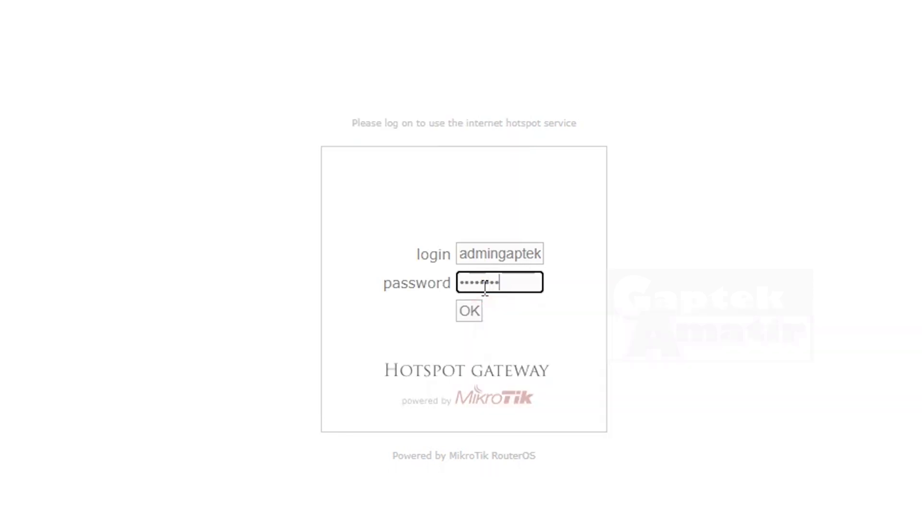
{"action": "left_click", "coordinate": [475, 308]}
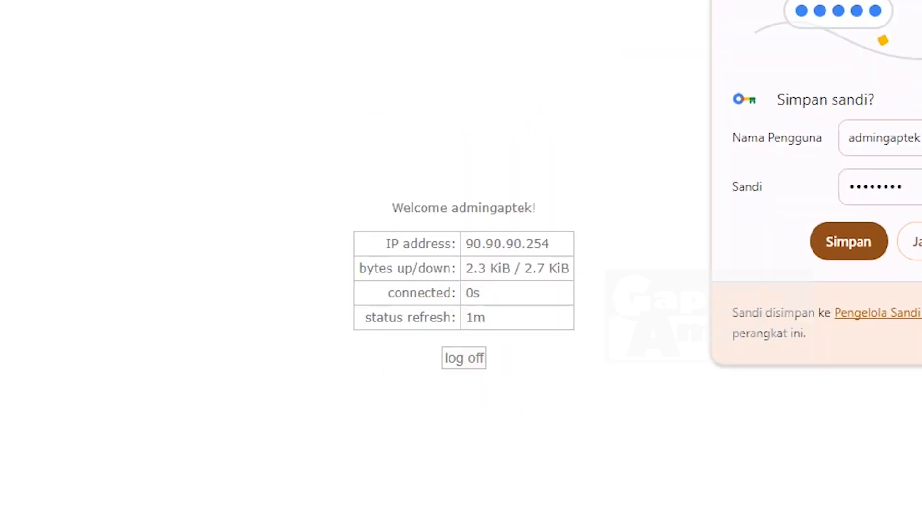
{"action": "left_click", "coordinate": [848, 241]}
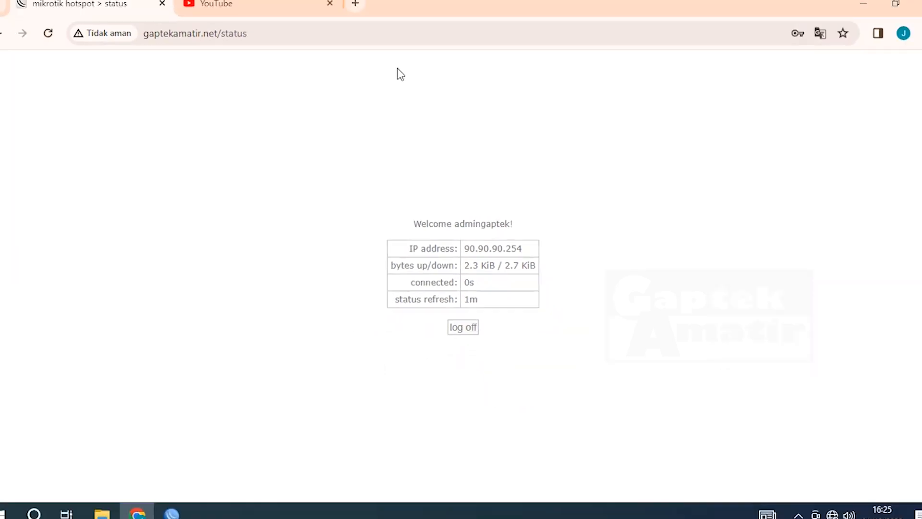
- Reload YouTube, then visit google.com and detik.com to confirm browsing works through the hotspot
{"action": "left_click", "coordinate": [288, 5]}
{"action": "left_click", "coordinate": [62, 40]}
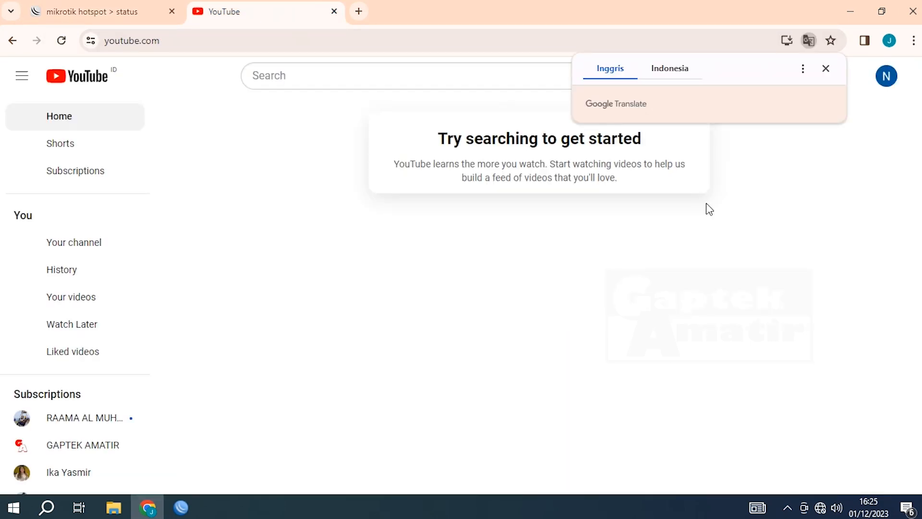
{"action": "left_click", "coordinate": [308, 43]}
{"action": "type", "text": "google.com"}
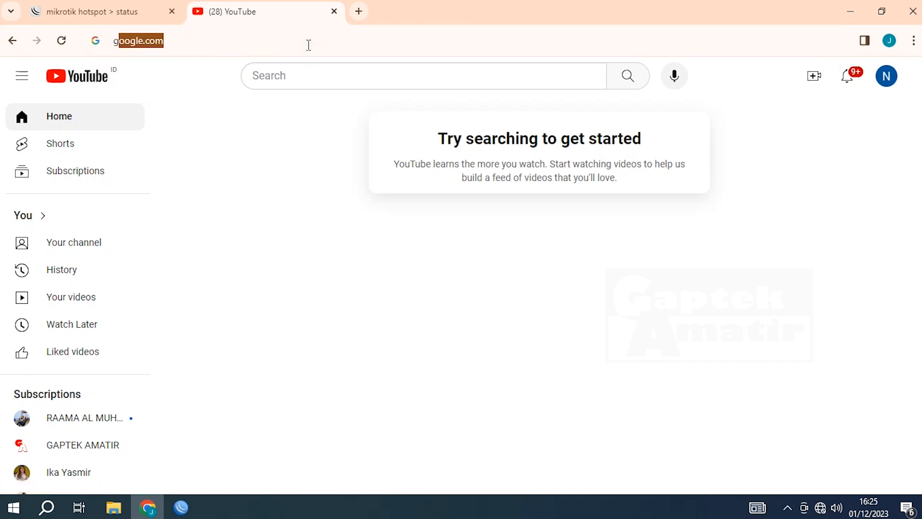
{"action": "key", "text": "Return"}
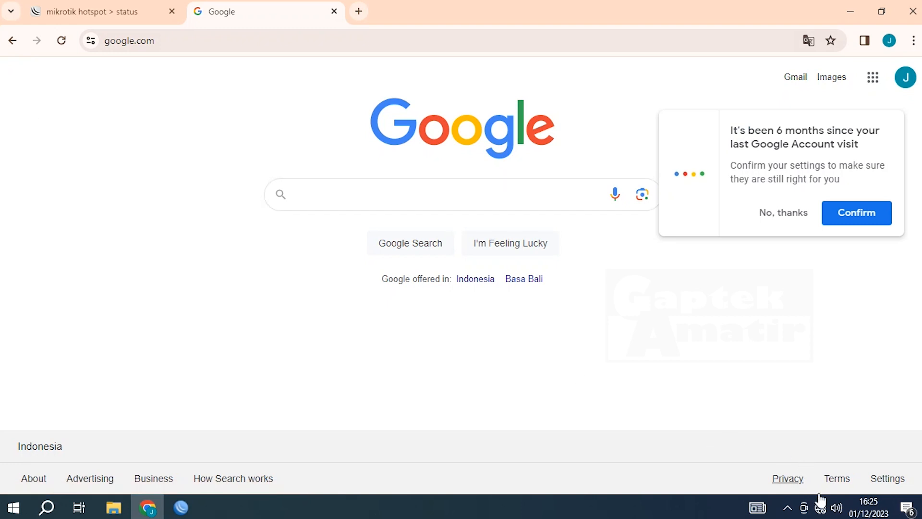
{"action": "left_click", "coordinate": [315, 42]}
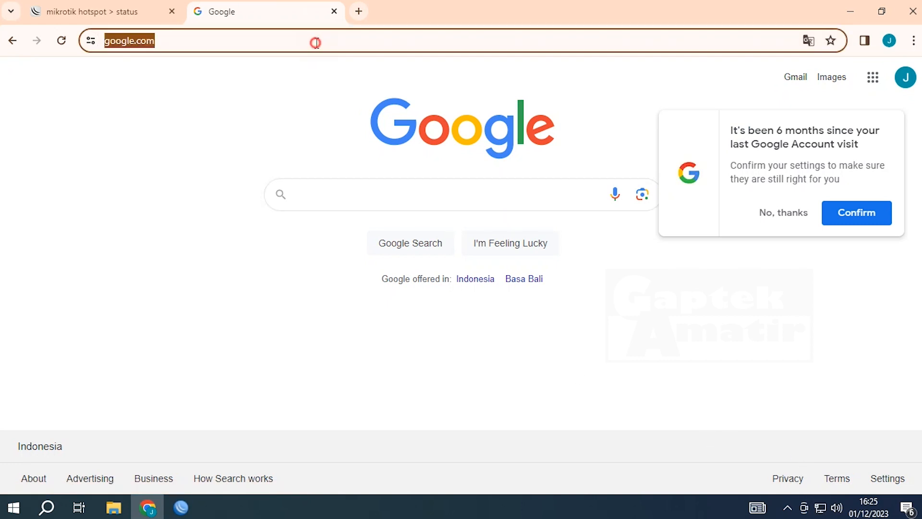
{"action": "type", "text": "deti"}
{"action": "type", "text": "k.c"}
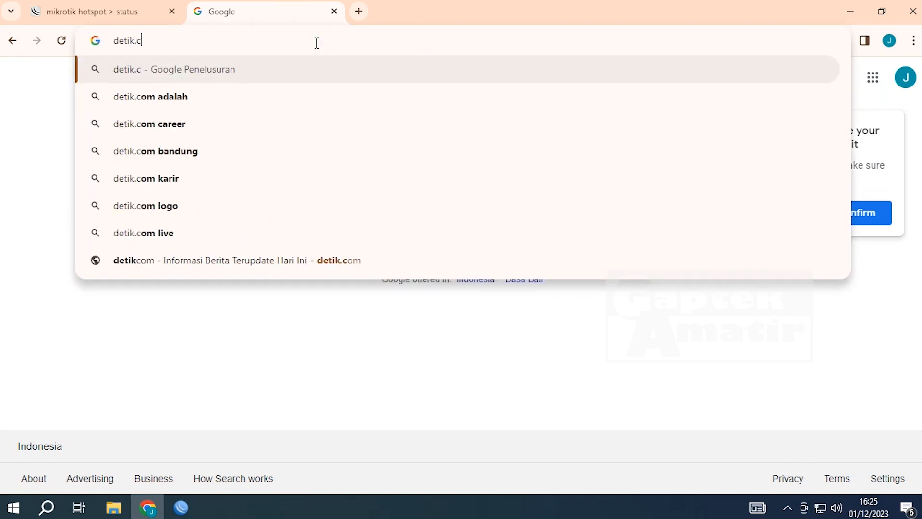
{"action": "key", "text": "Return"}
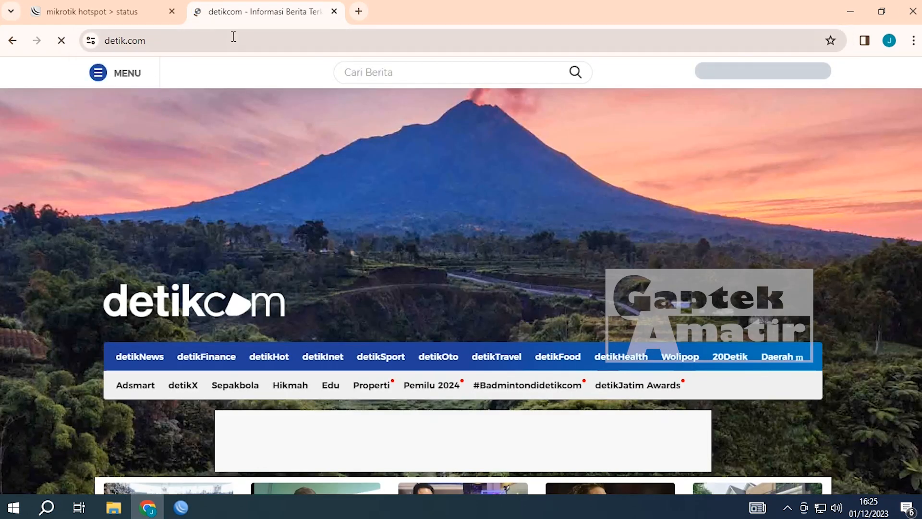
- Log off the hotspot, retry google.com in the detik tab, then close that tab
{"action": "left_click", "coordinate": [126, 13]}
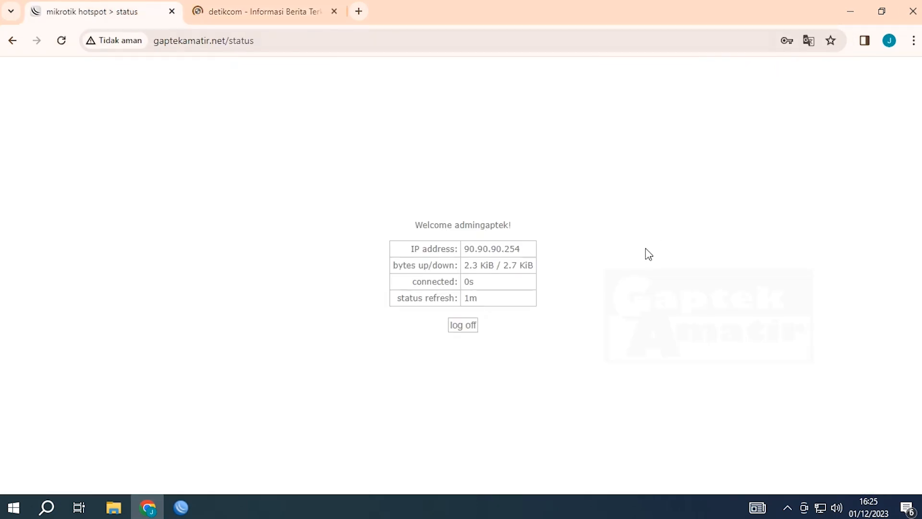
{"action": "left_click", "coordinate": [461, 329]}
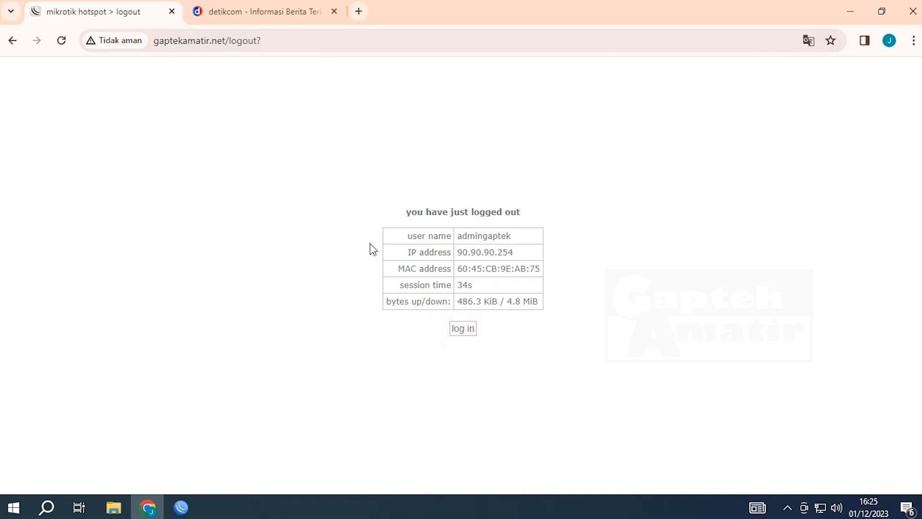
{"action": "left_click", "coordinate": [257, 11]}
{"action": "left_click", "coordinate": [279, 73]}
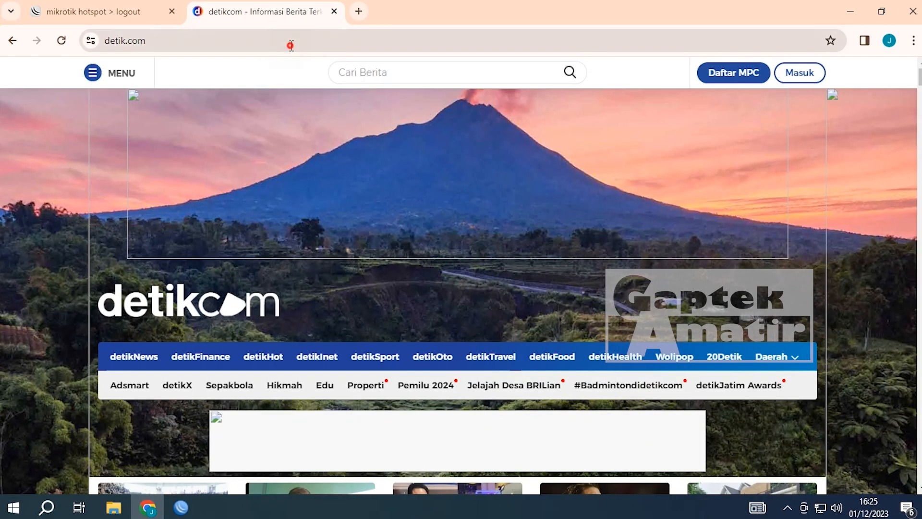
{"action": "left_click", "coordinate": [291, 43]}
{"action": "type", "text": "googe.c"}
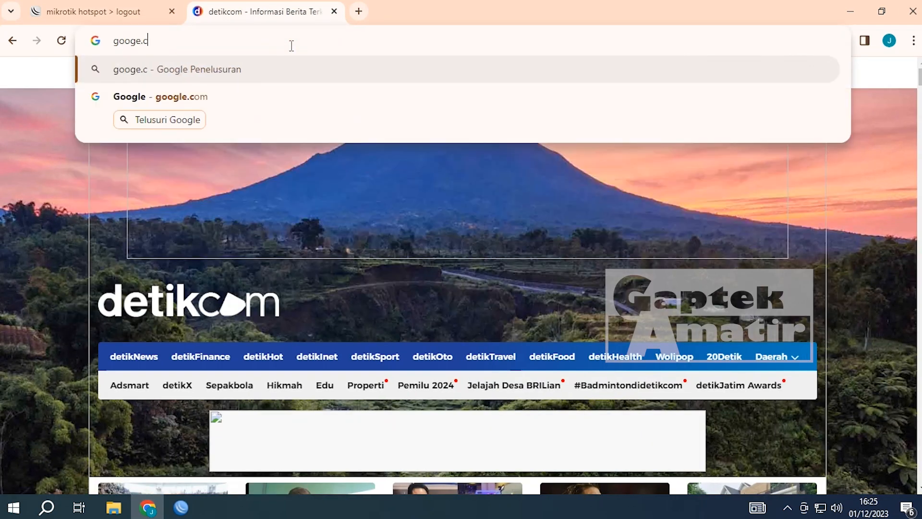
{"action": "key", "text": "BackSpace"}
{"action": "key", "text": "BackSpace"}
{"action": "key", "text": "BackSpace"}
{"action": "type", "text": "le."}
{"action": "key", "text": "Return"}
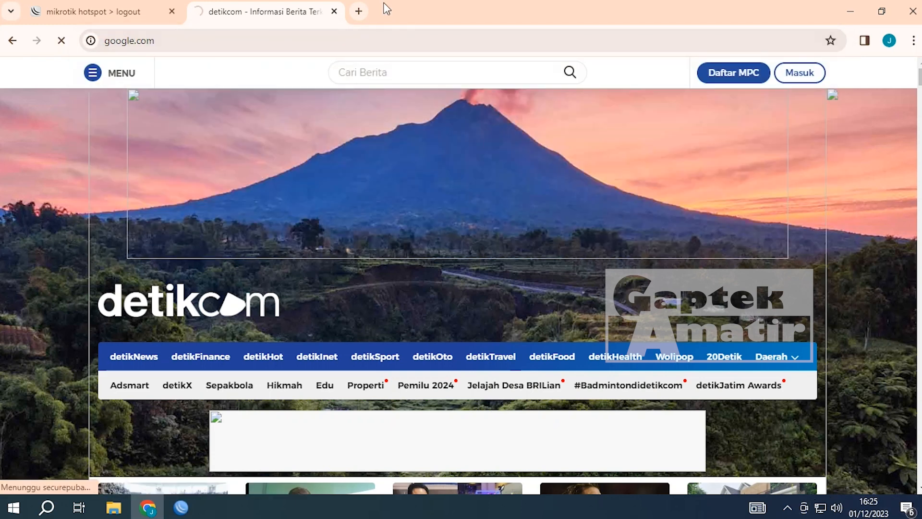
{"action": "left_click", "coordinate": [334, 11]}
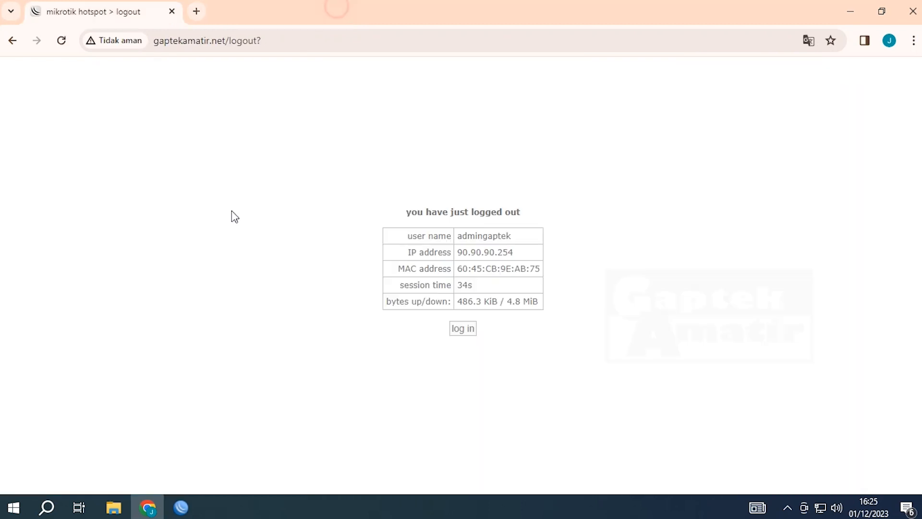
{"action": "left_click", "coordinate": [180, 507]}
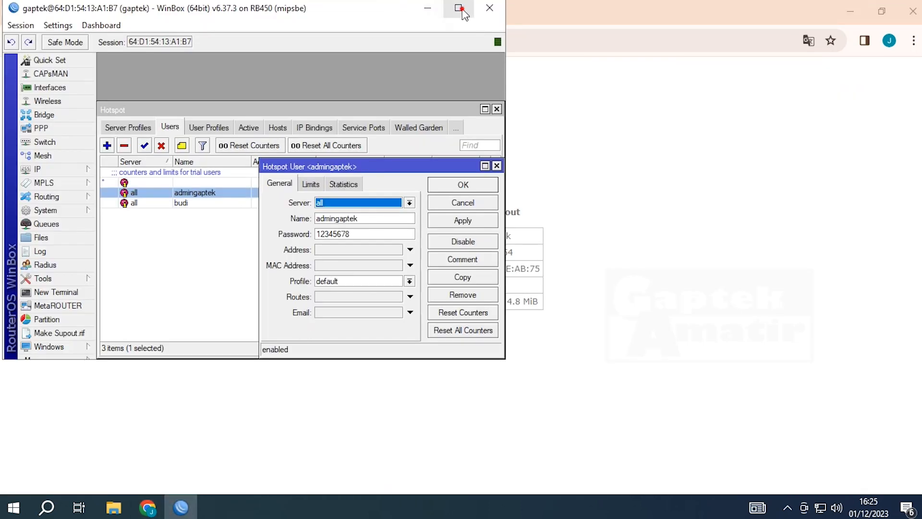
- Maximize WinBox, close the user details, and select the default profile under User Profiles
{"action": "left_click", "coordinate": [458, 8]}
{"action": "left_click", "coordinate": [479, 104]}
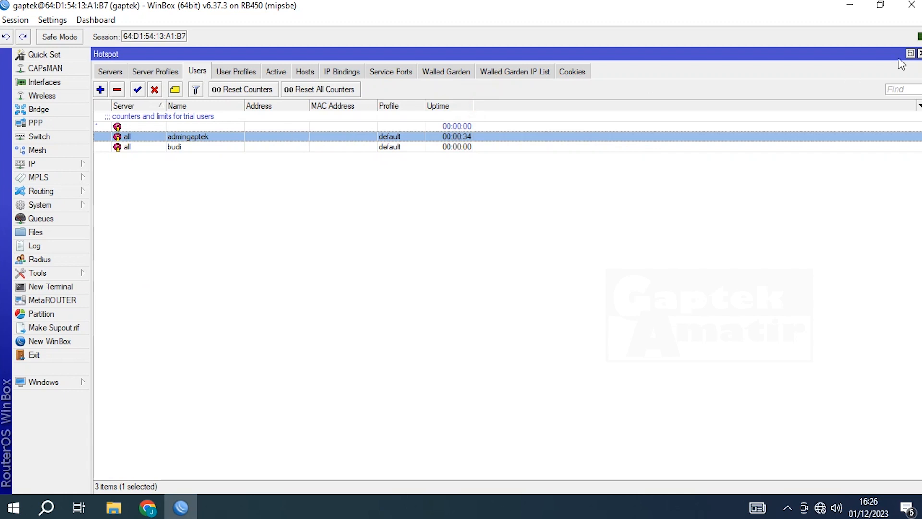
{"action": "left_click", "coordinate": [906, 54]}
{"action": "left_click_drag", "start_coordinate": [418, 106], "coordinate": [490, 184]}
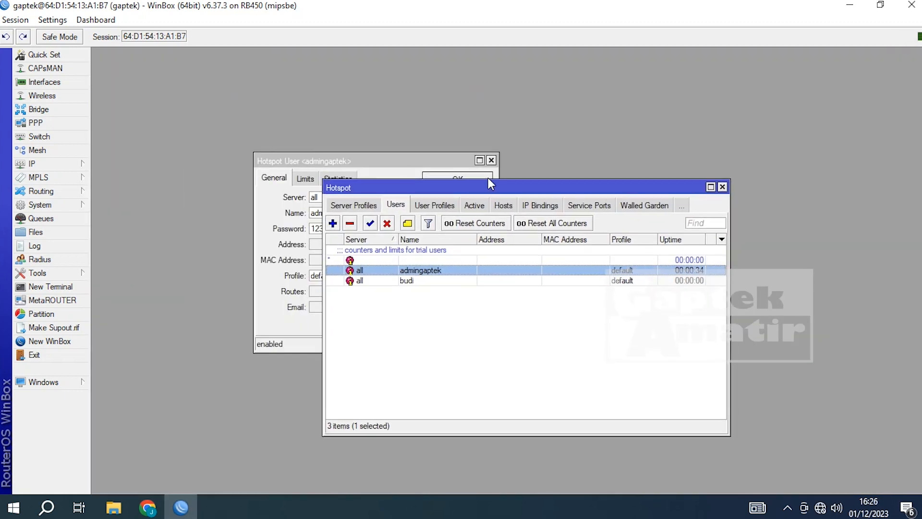
{"action": "left_click", "coordinate": [490, 160]}
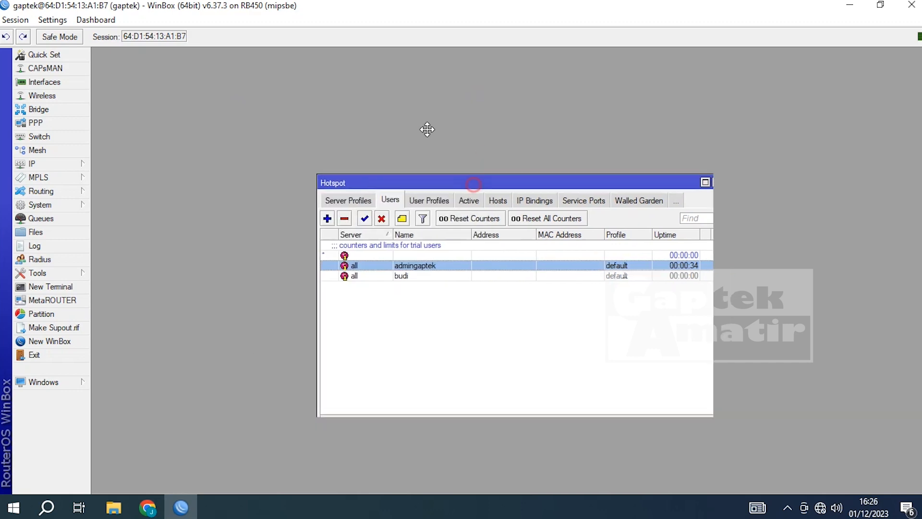
{"action": "left_click_drag", "start_coordinate": [412, 188], "coordinate": [312, 77]}
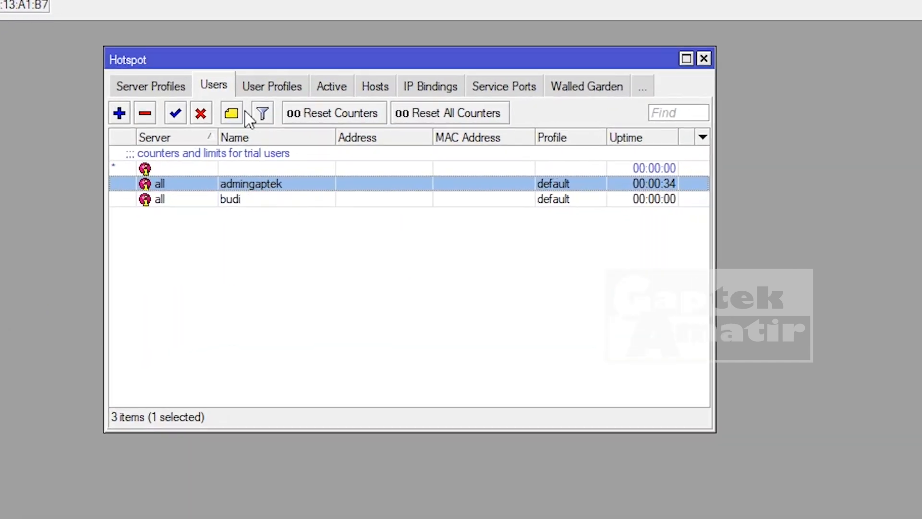
{"action": "left_click", "coordinate": [264, 92]}
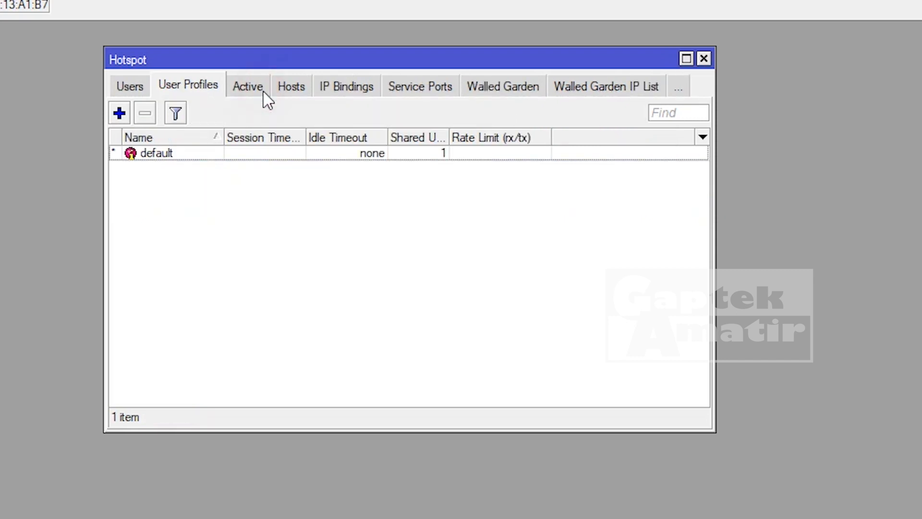
{"action": "left_click", "coordinate": [157, 153]}
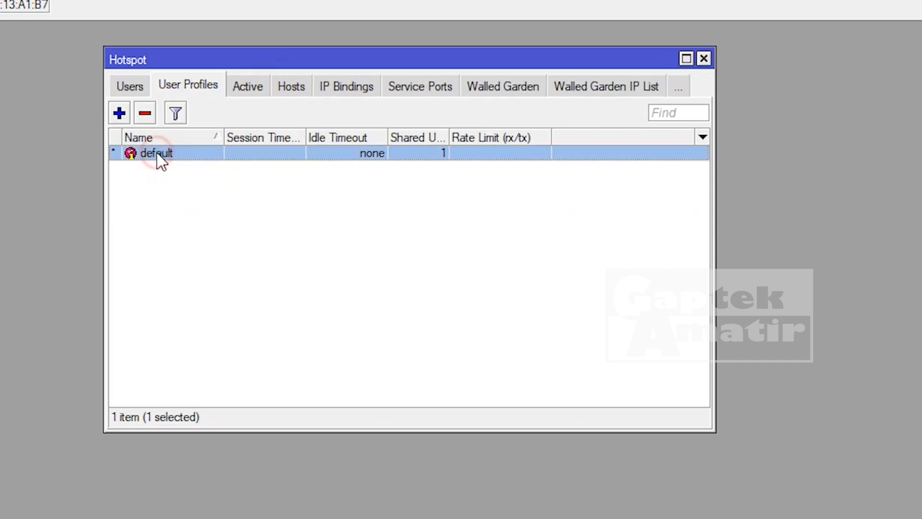
- Add a new user profile named userprofil gaptek using address pool hs-pool-3
{"action": "left_click", "coordinate": [119, 114]}
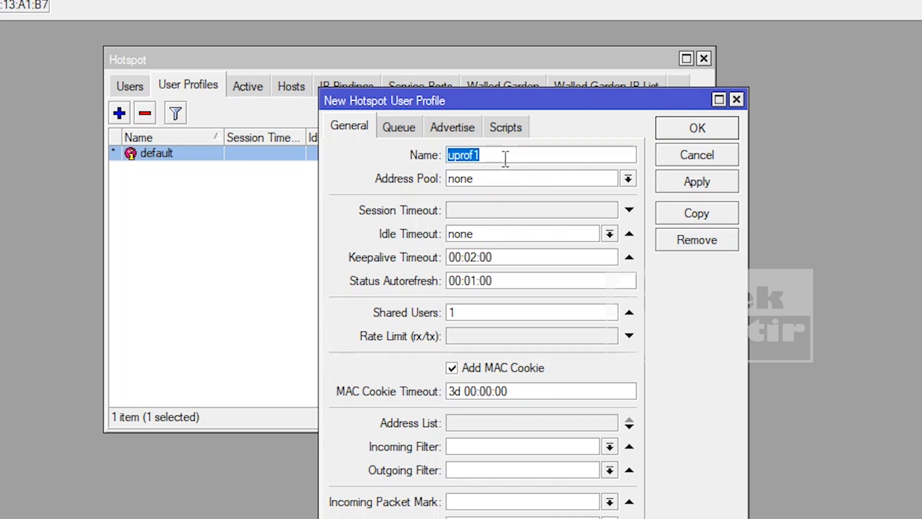
{"action": "type", "text": "userprofil gapte"}
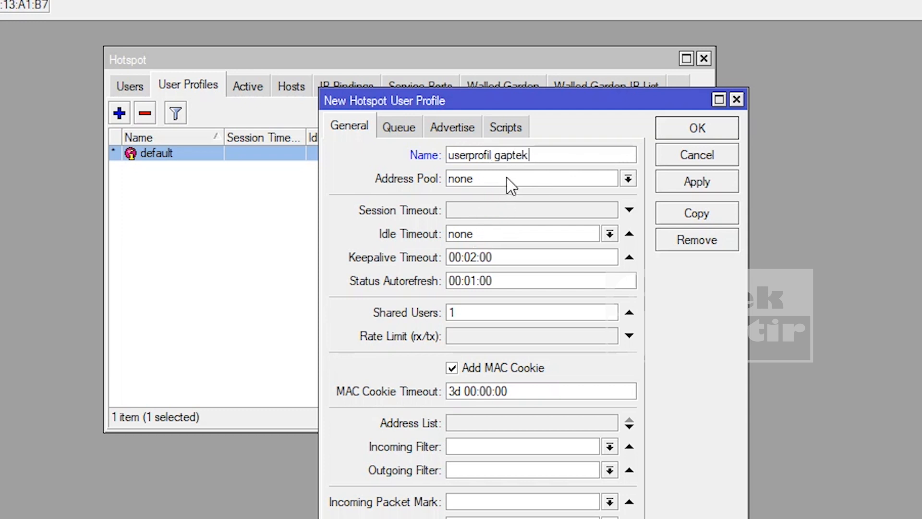
{"action": "left_click", "coordinate": [627, 179]}
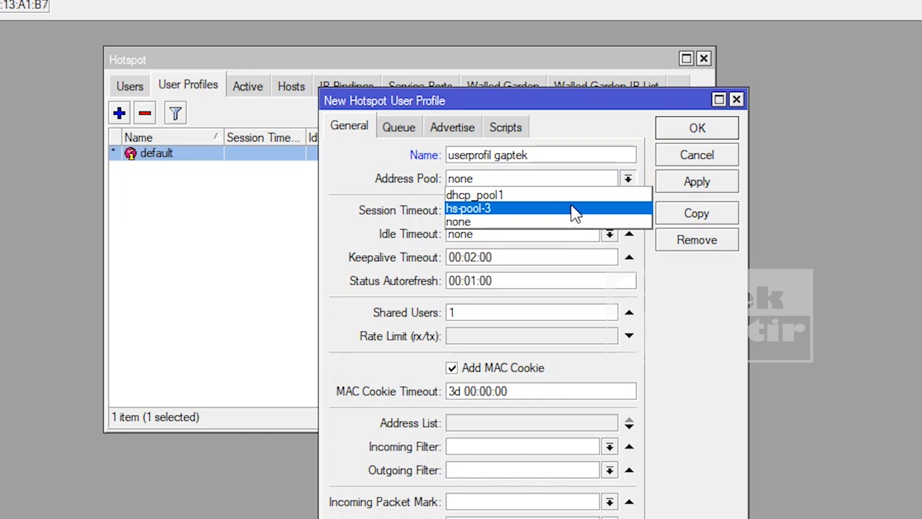
{"action": "left_click", "coordinate": [574, 210]}
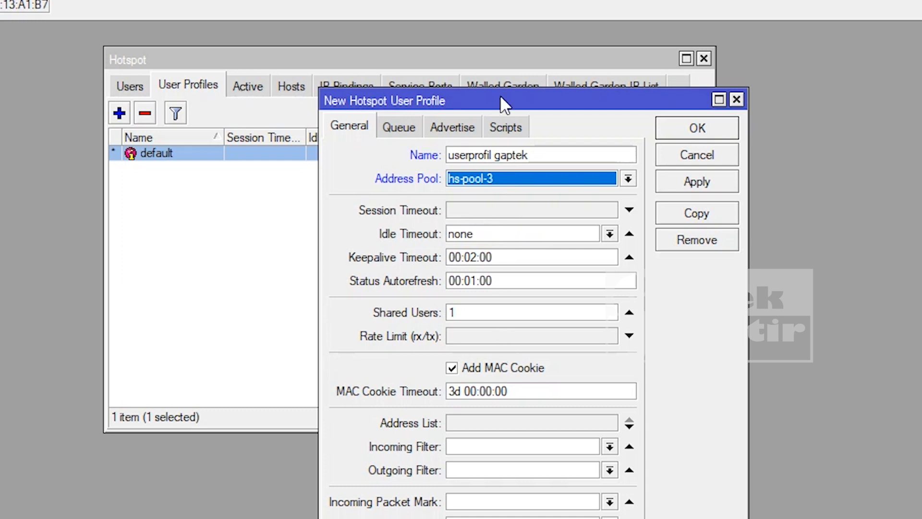
{"action": "left_click_drag", "start_coordinate": [502, 96], "coordinate": [630, 86]}
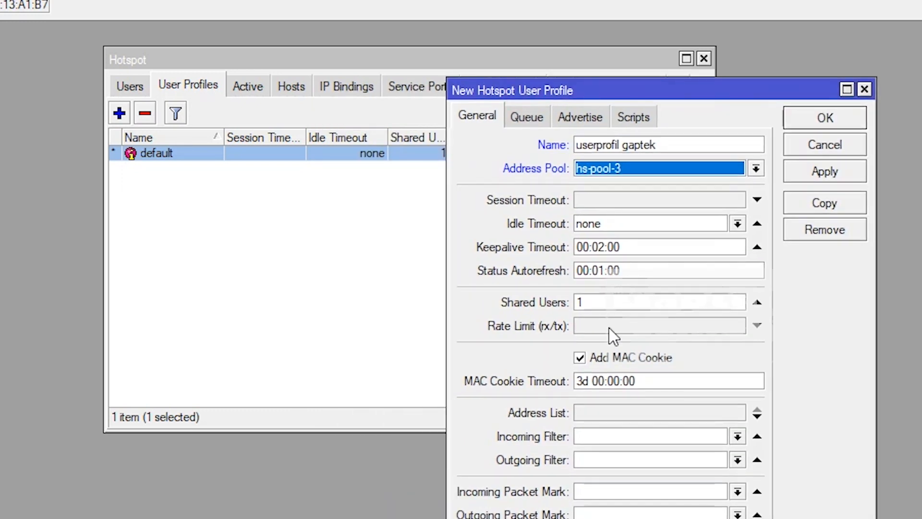
- Give the profile a 2M/2M rate limit and 1 shared user, then apply and save
{"action": "left_click", "coordinate": [609, 327]}
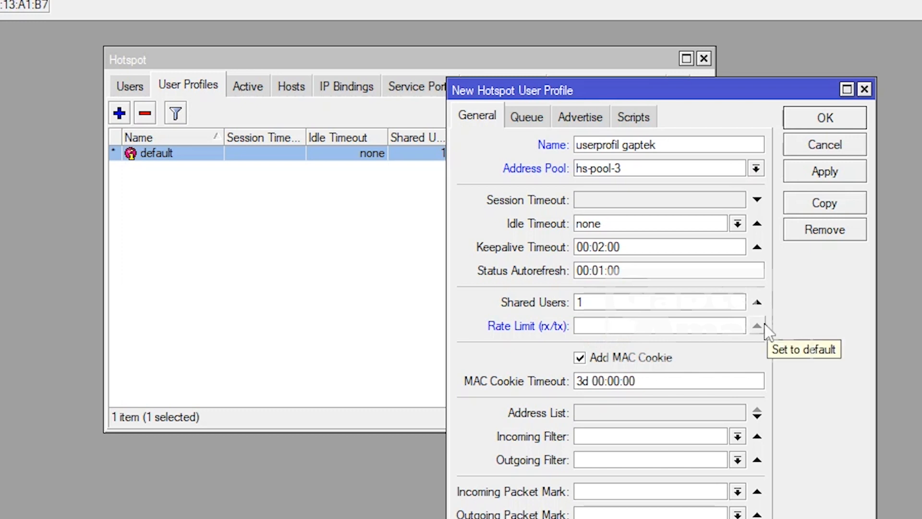
{"action": "type", "text": "2m"}
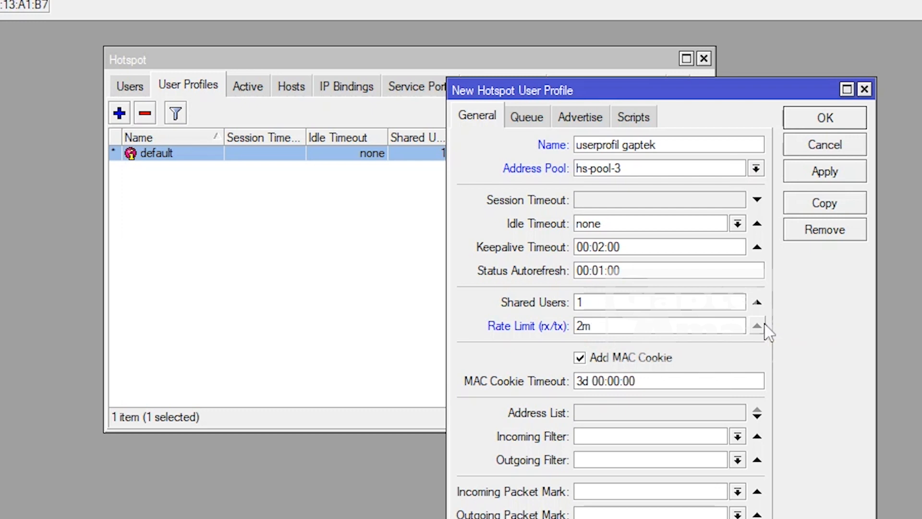
{"action": "key", "text": "BackSpace"}
{"action": "type", "text": "M/"}
{"action": "key", "text": "BackSpace"}
{"action": "type", "text": "2M"}
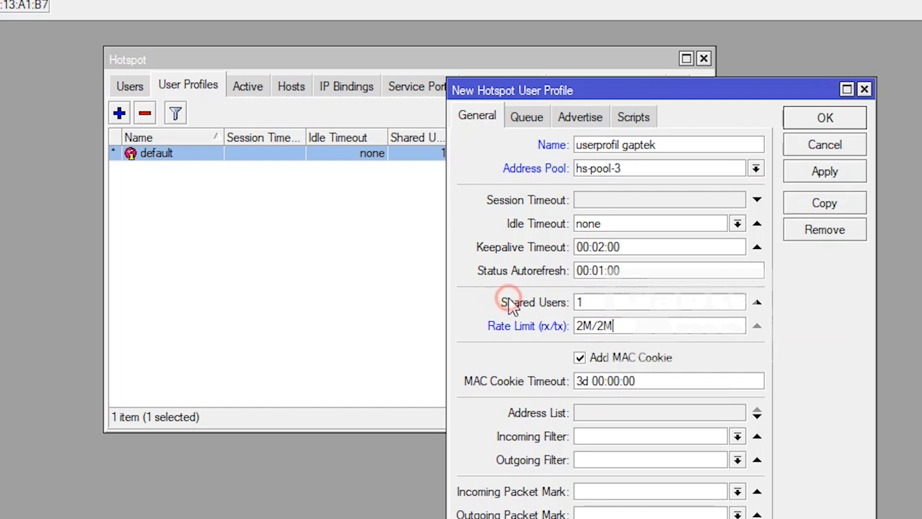
{"action": "left_click", "coordinate": [617, 304]}
{"action": "left_click", "coordinate": [529, 117]}
{"action": "left_click", "coordinate": [475, 117]}
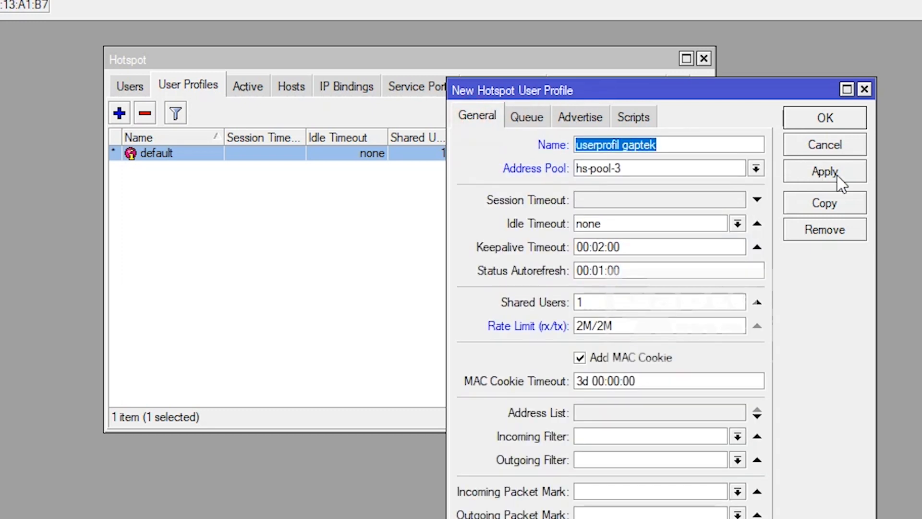
{"action": "left_click", "coordinate": [834, 171]}
{"action": "left_click", "coordinate": [839, 120]}
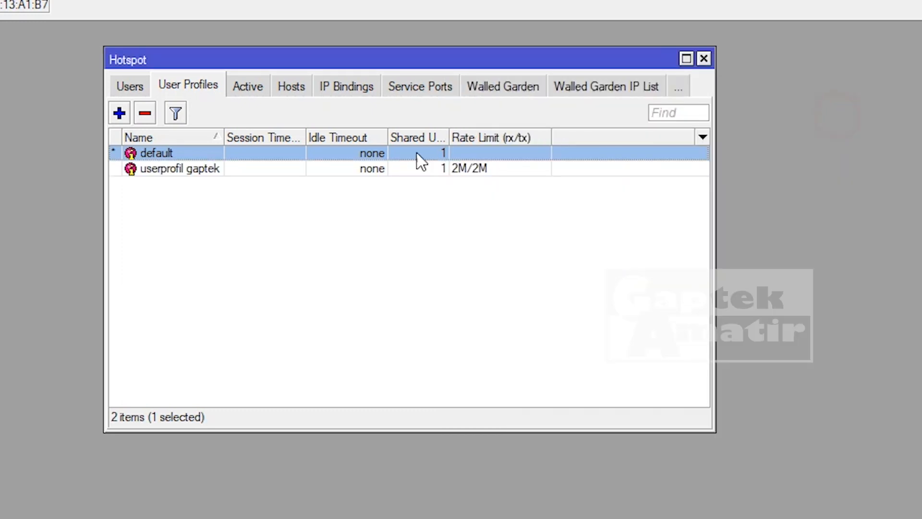
{"action": "double_click", "coordinate": [173, 152]}
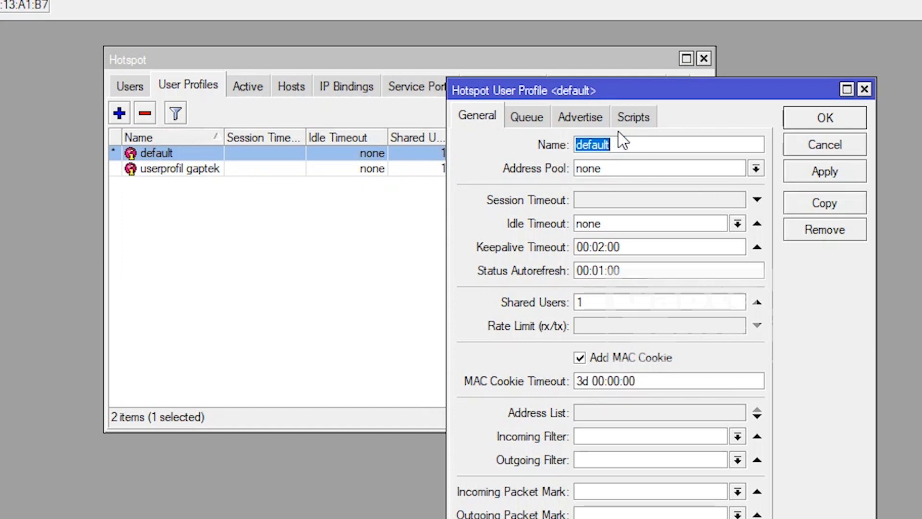
- Assign the userprofil gaptek profile to both hotspot users
{"action": "left_click", "coordinate": [824, 144]}
{"action": "left_click", "coordinate": [120, 86]}
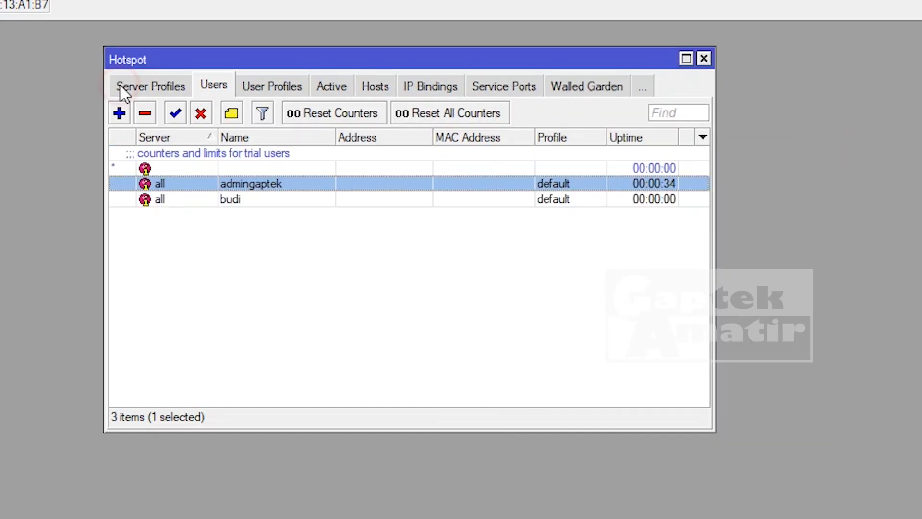
{"action": "double_click", "coordinate": [234, 203]}
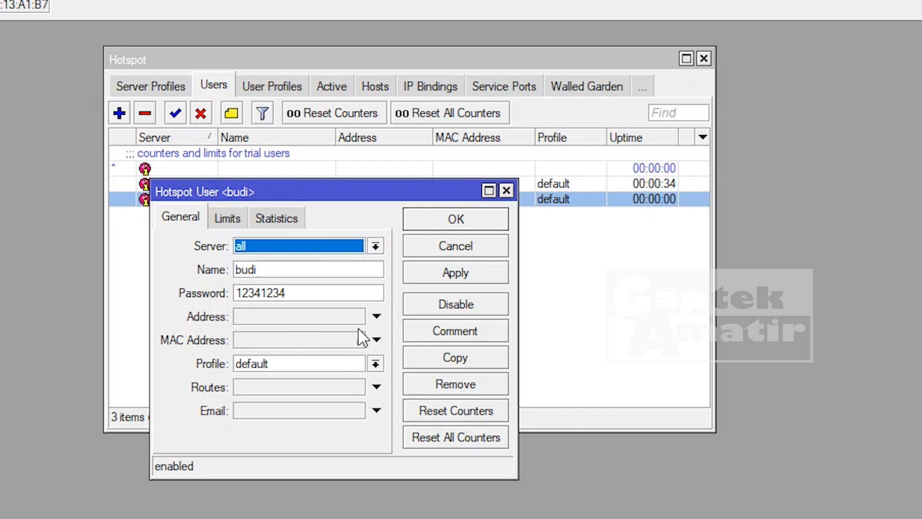
{"action": "left_click", "coordinate": [368, 364]}
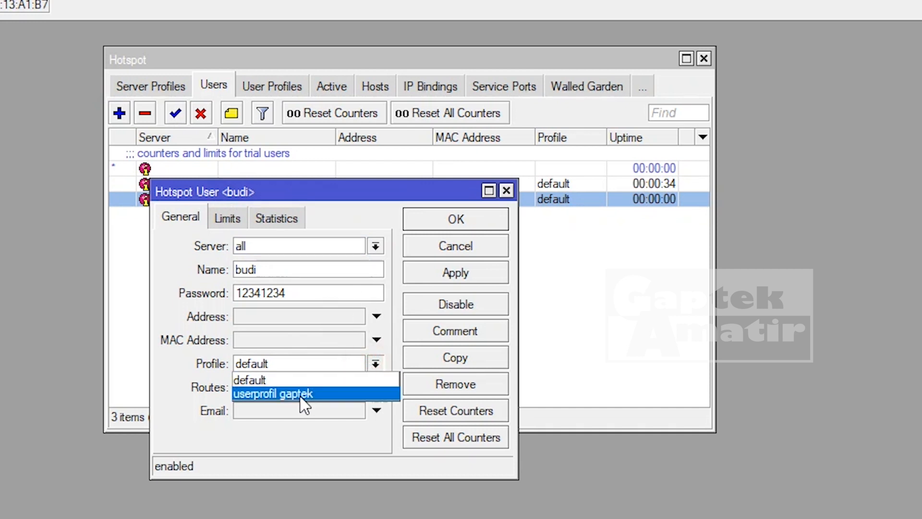
{"action": "left_click", "coordinate": [301, 394]}
{"action": "left_click", "coordinate": [477, 274]}
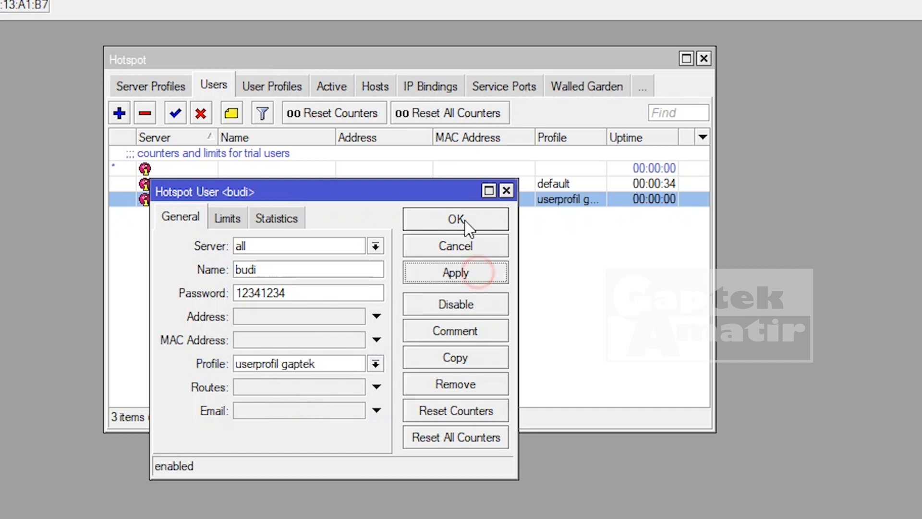
{"action": "left_click", "coordinate": [467, 222]}
{"action": "double_click", "coordinate": [234, 184]}
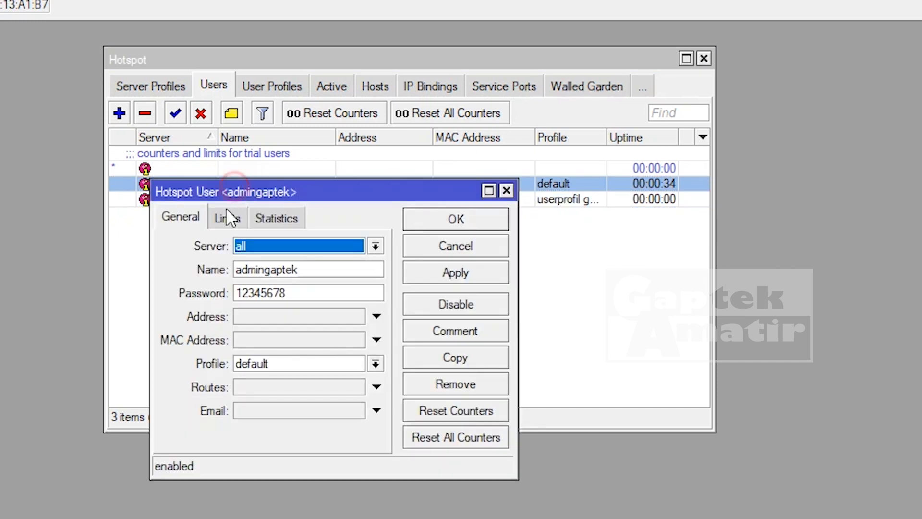
{"action": "left_click", "coordinate": [376, 364]}
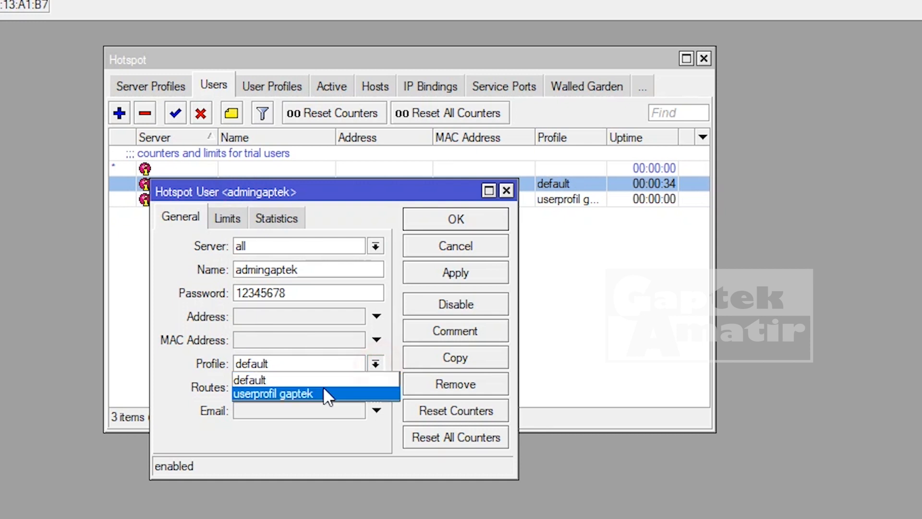
{"action": "left_click", "coordinate": [323, 389]}
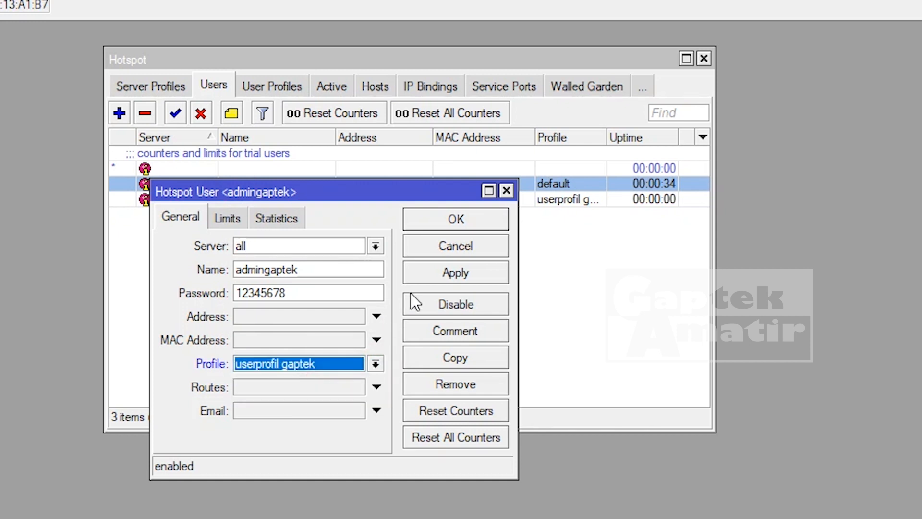
{"action": "left_click", "coordinate": [458, 273]}
{"action": "left_click", "coordinate": [460, 221]}
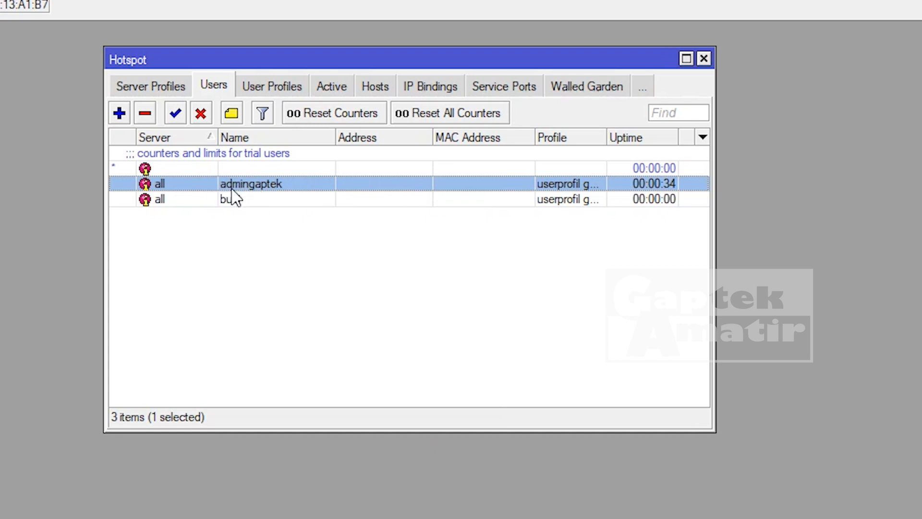
- Re-apply the userprofil gaptek profile settings and show the Server Profiles list
{"action": "left_click", "coordinate": [260, 87]}
{"action": "double_click", "coordinate": [192, 170]}
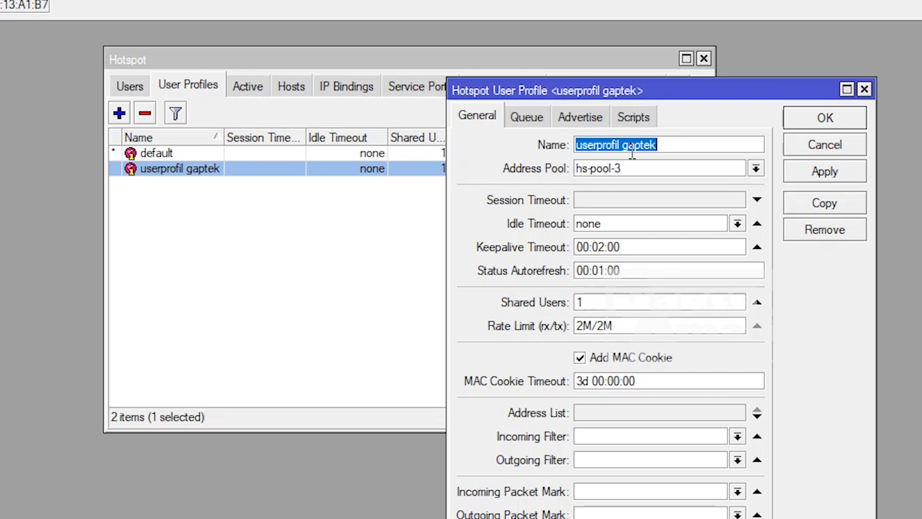
{"action": "left_click", "coordinate": [836, 174]}
{"action": "left_click", "coordinate": [836, 118]}
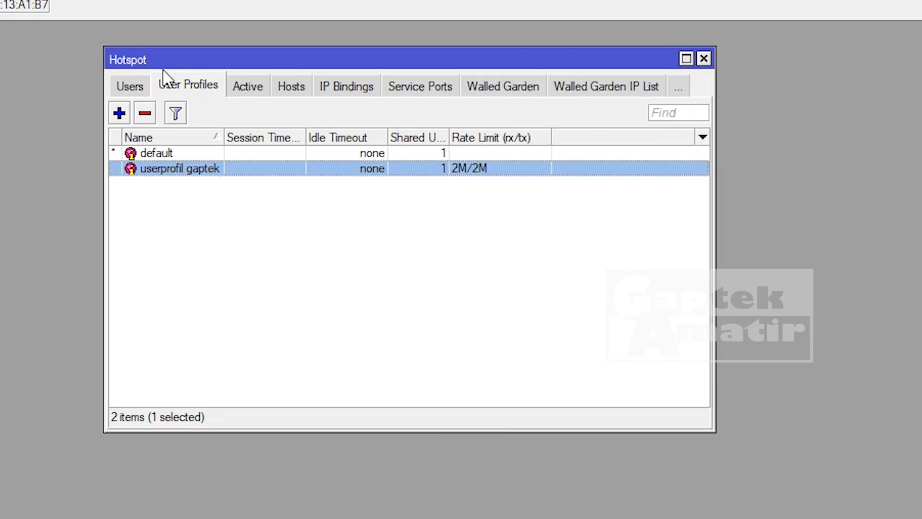
{"action": "left_click", "coordinate": [131, 87]}
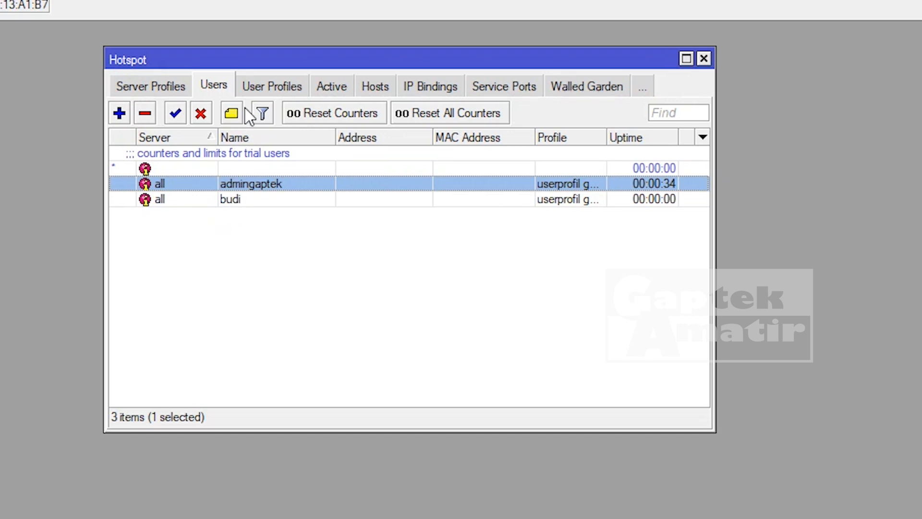
{"action": "left_click", "coordinate": [258, 87]}
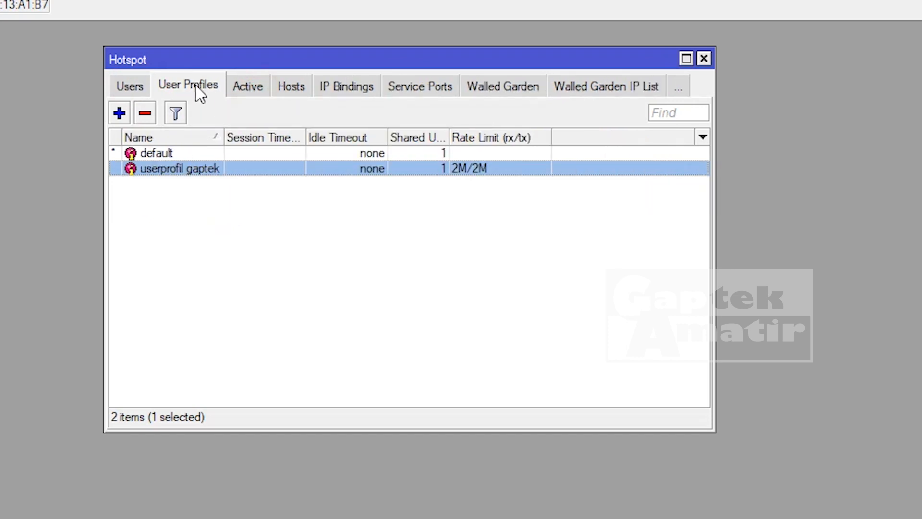
{"action": "left_click", "coordinate": [131, 89]}
{"action": "left_click", "coordinate": [136, 58]}
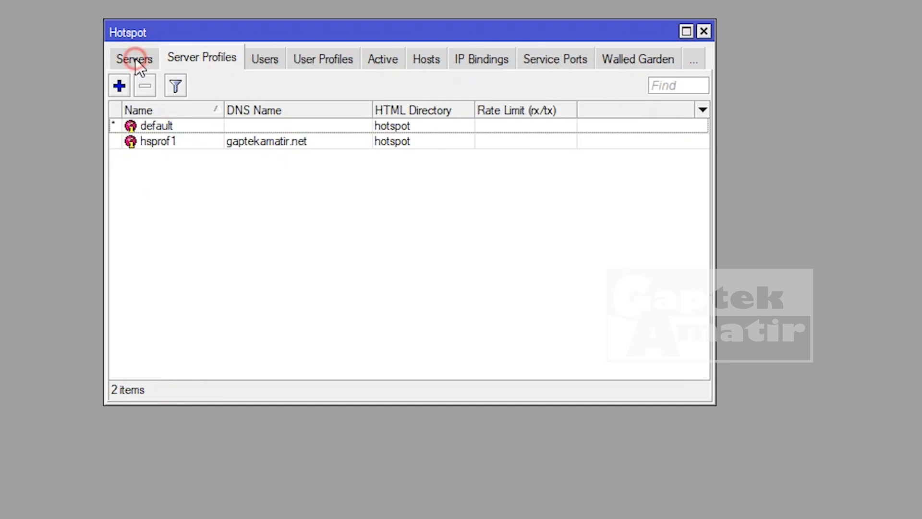
- Change hotspot1's Addresses Per MAC from 2 to 1 and apply it
{"action": "left_click", "coordinate": [134, 58]}
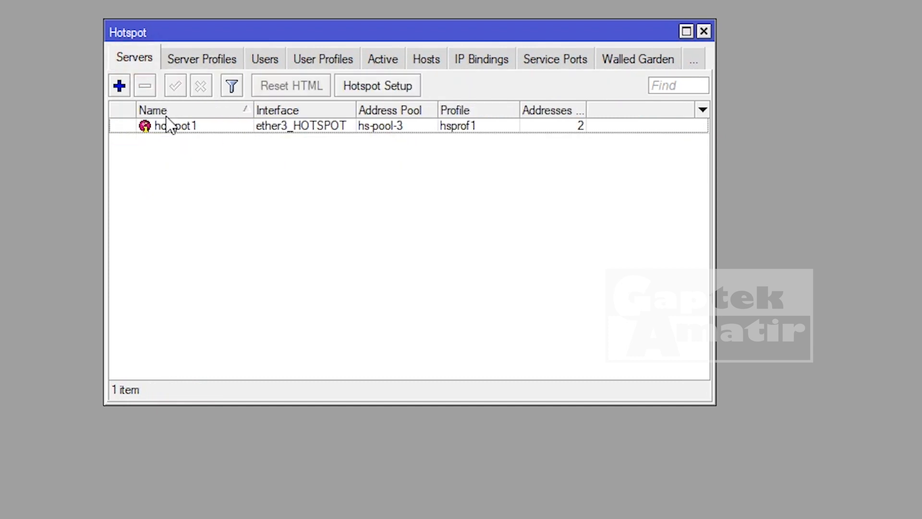
{"action": "double_click", "coordinate": [162, 125]}
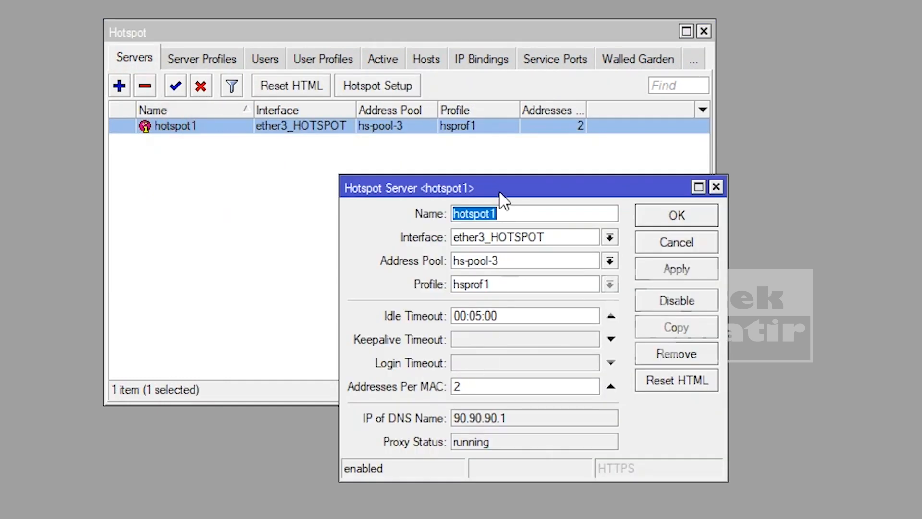
{"action": "left_click_drag", "start_coordinate": [500, 189], "coordinate": [474, 178]}
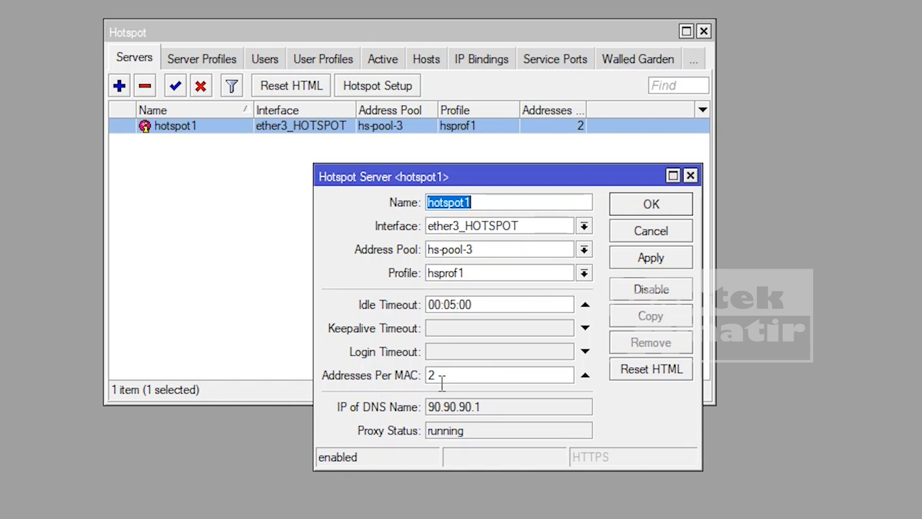
{"action": "left_click_drag", "start_coordinate": [478, 377], "coordinate": [347, 356]}
{"action": "type", "text": "1"}
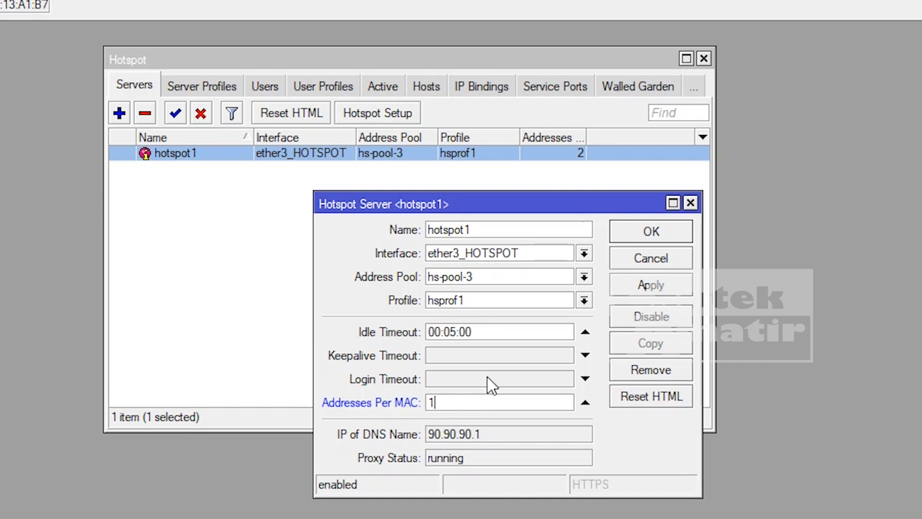
{"action": "left_click", "coordinate": [460, 401]}
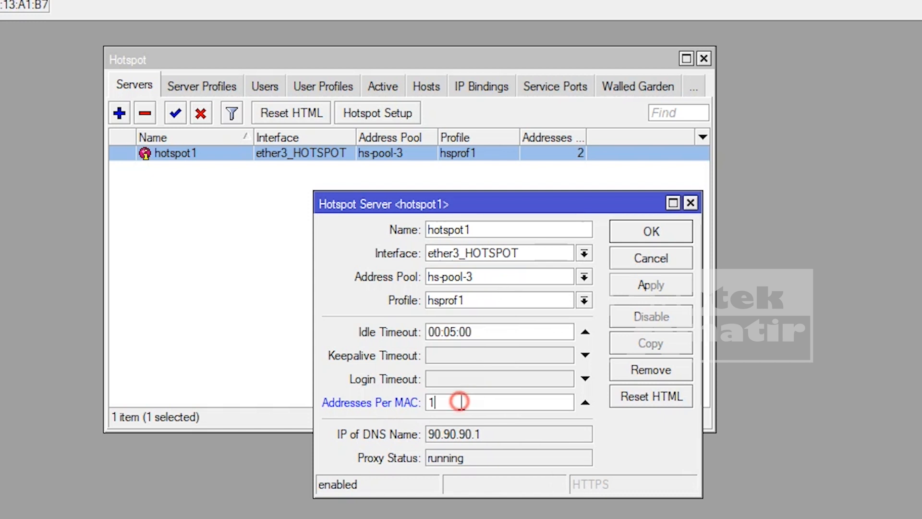
{"action": "double_click", "coordinate": [430, 401]}
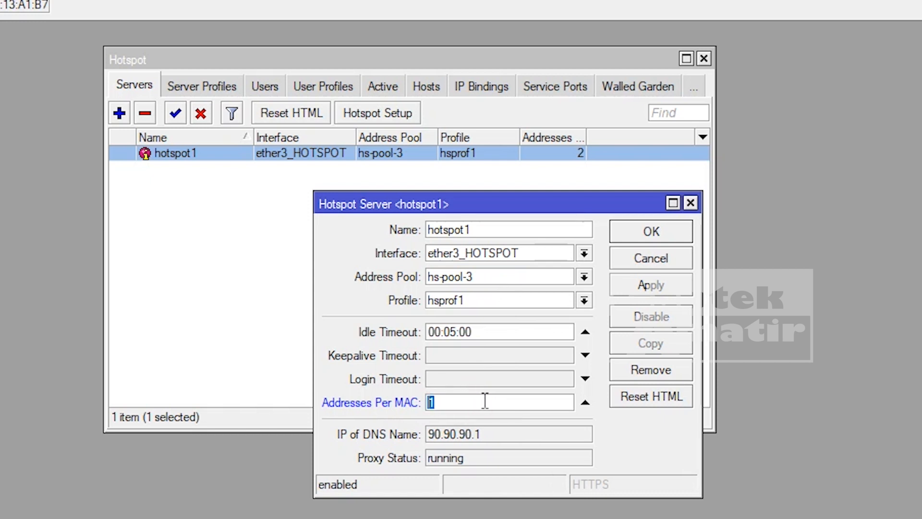
{"action": "left_click", "coordinate": [654, 285]}
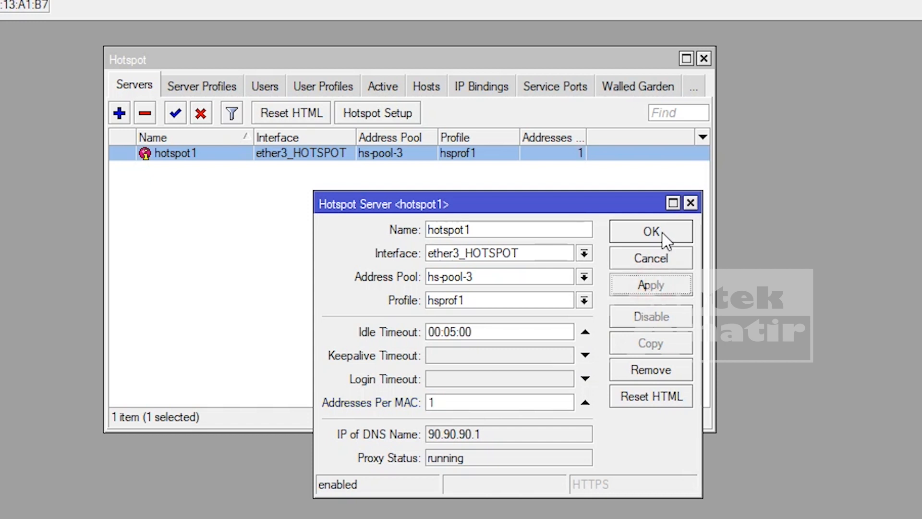
{"action": "left_click", "coordinate": [665, 237]}
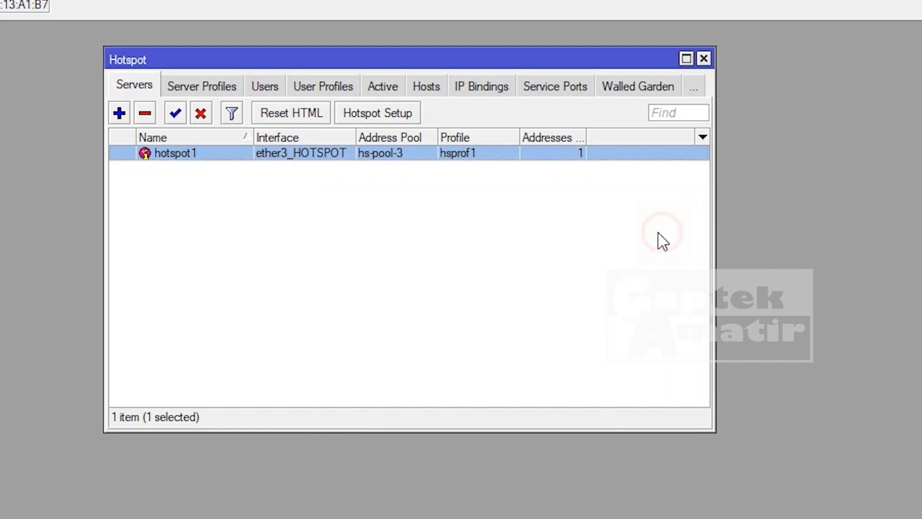
- Open the hsprof1 server profile and look over its General and Login settings
{"action": "left_click", "coordinate": [213, 95]}
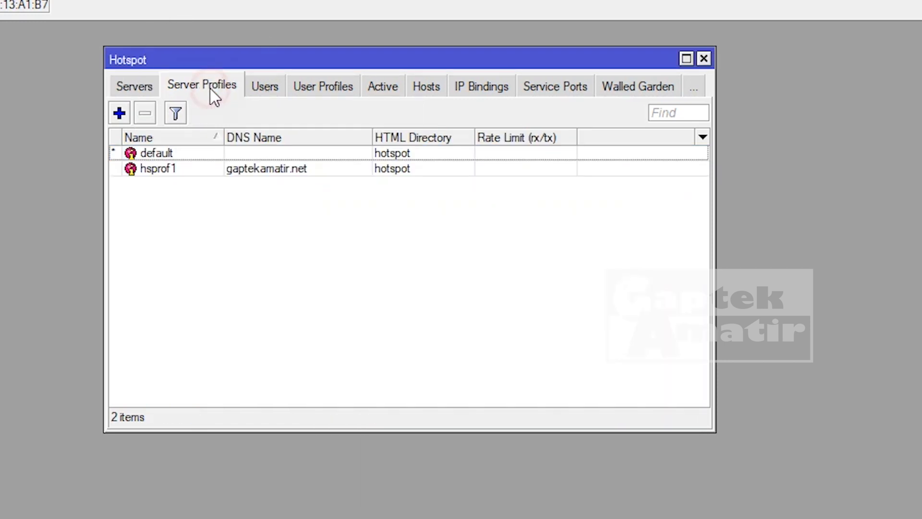
{"action": "double_click", "coordinate": [169, 171]}
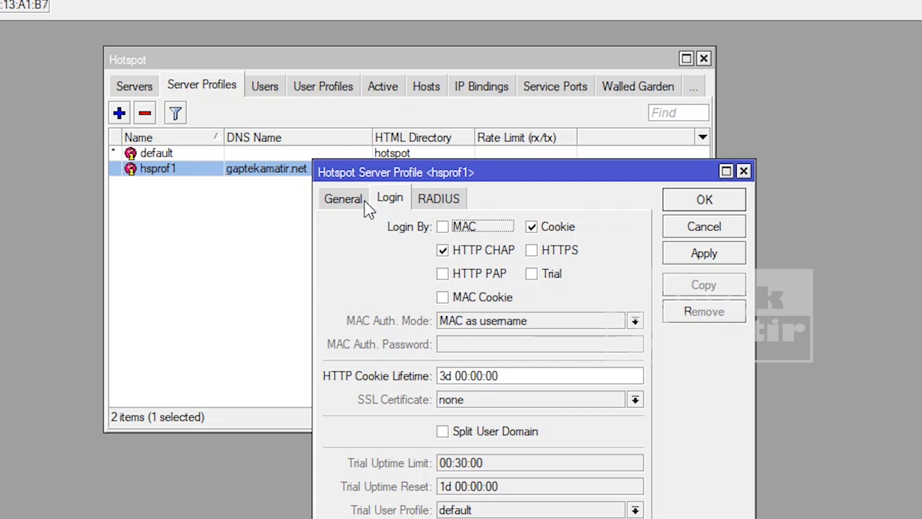
{"action": "left_click", "coordinate": [347, 200]}
{"action": "left_click", "coordinate": [403, 197]}
{"action": "left_click", "coordinate": [337, 199]}
{"action": "left_click", "coordinate": [522, 222]}
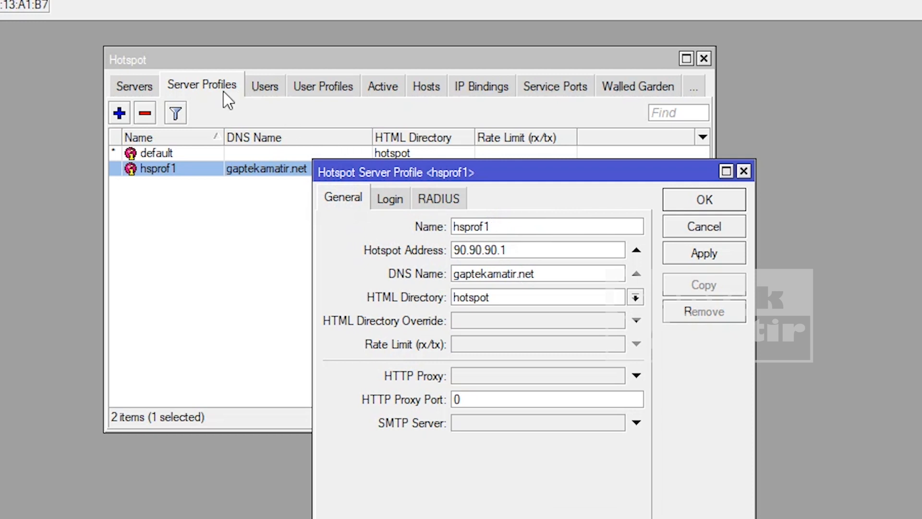
- Return to the hsprof1 profile window and show its Login settings
{"action": "left_click", "coordinate": [128, 86]}
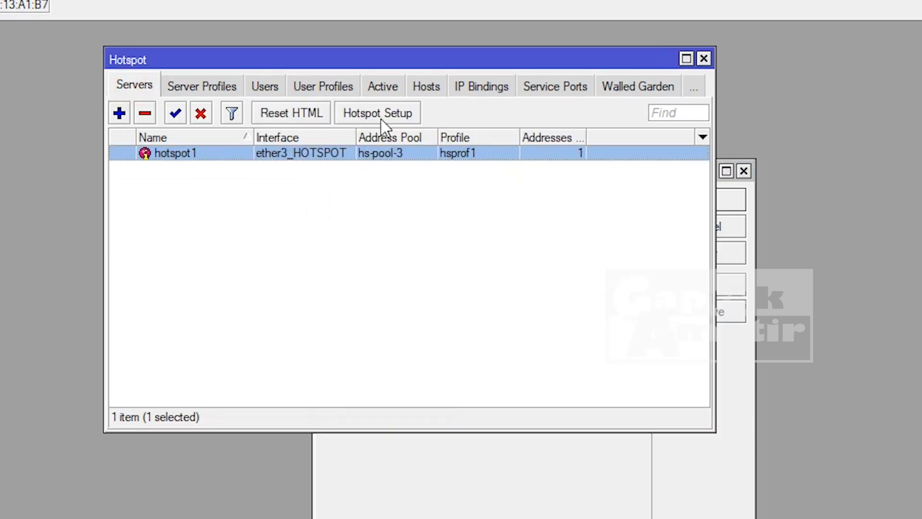
{"action": "left_click", "coordinate": [228, 90]}
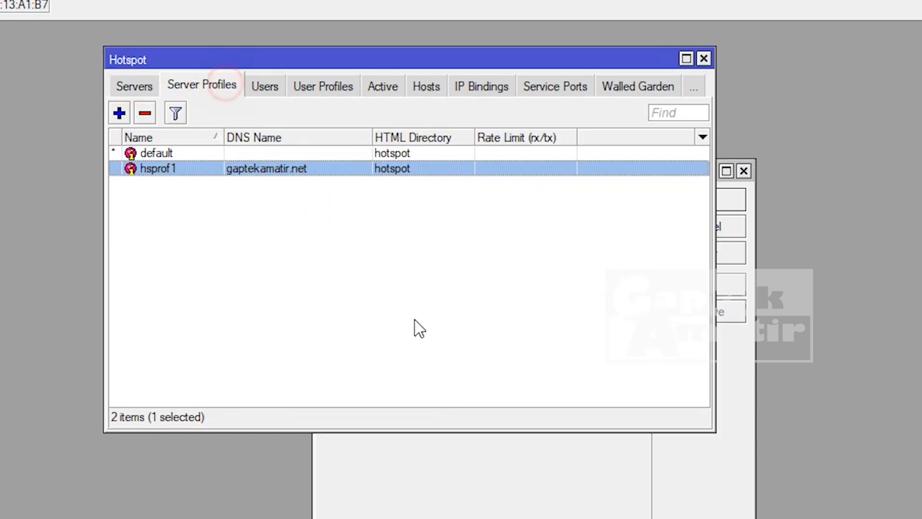
{"action": "left_click", "coordinate": [472, 491]}
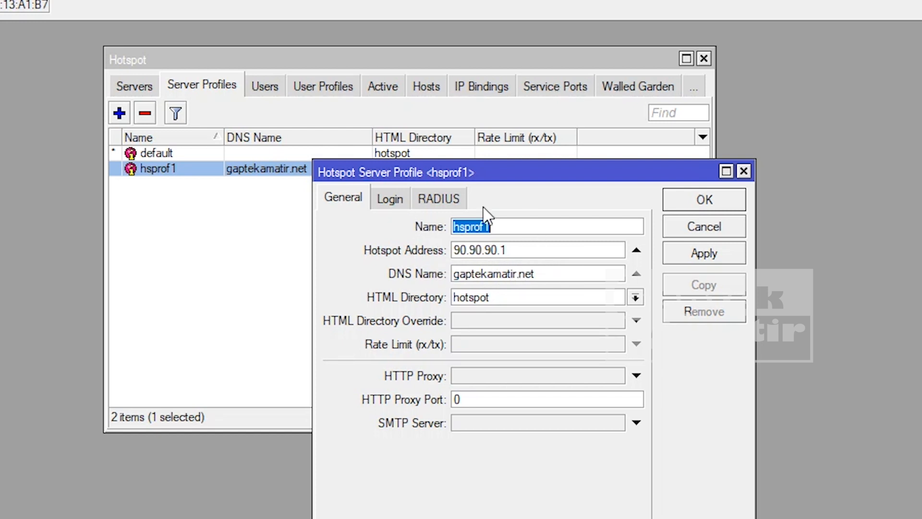
{"action": "left_click", "coordinate": [391, 200]}
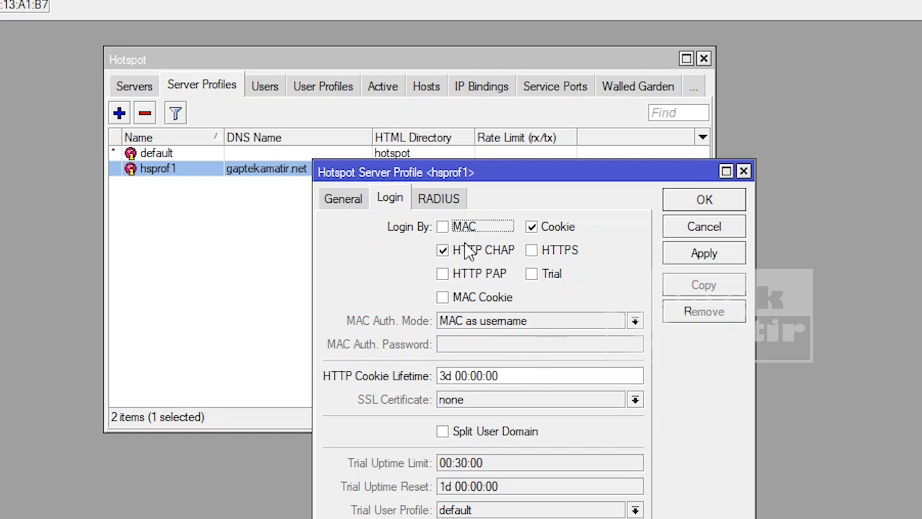
- Enable MAC, HTTP PAP and MAC Cookie login on hsprof1, disable Cookie, and apply
{"action": "left_click", "coordinate": [444, 227]}
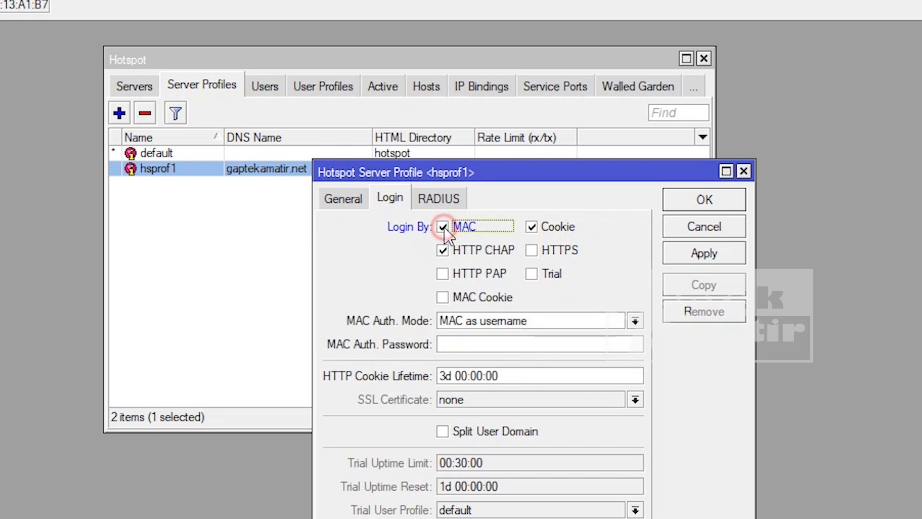
{"action": "left_click", "coordinate": [443, 273]}
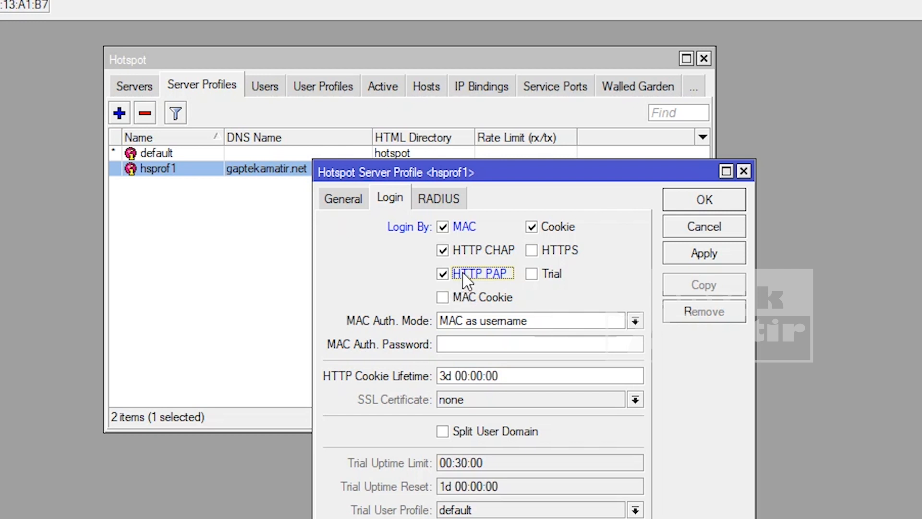
{"action": "left_click", "coordinate": [455, 298]}
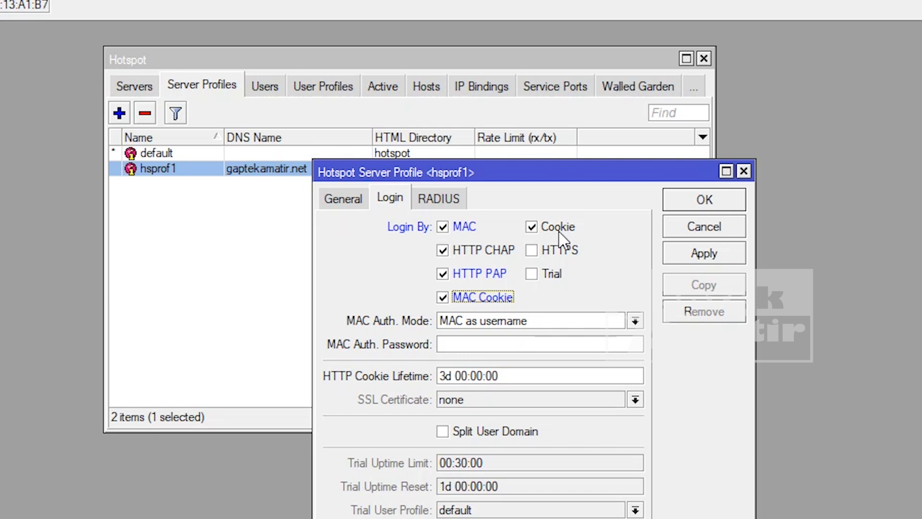
{"action": "left_click", "coordinate": [534, 228]}
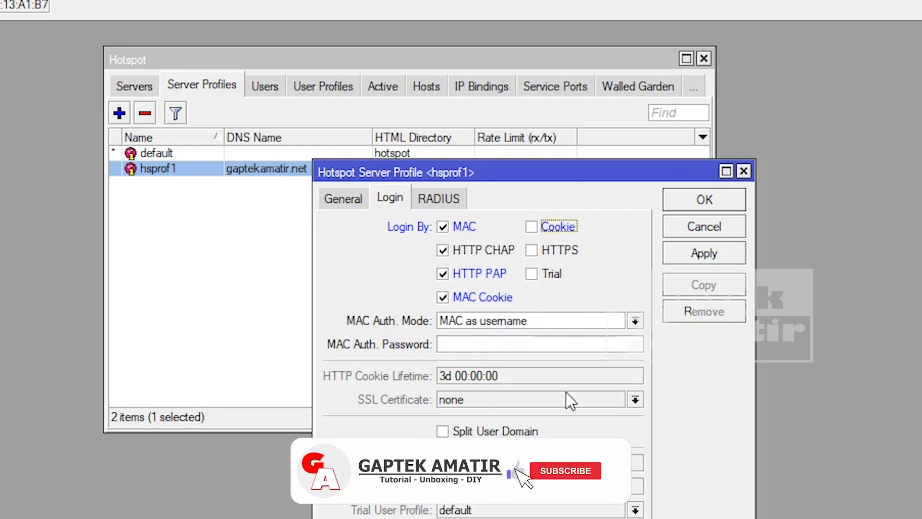
{"action": "left_click", "coordinate": [704, 258]}
{"action": "left_click", "coordinate": [723, 203]}
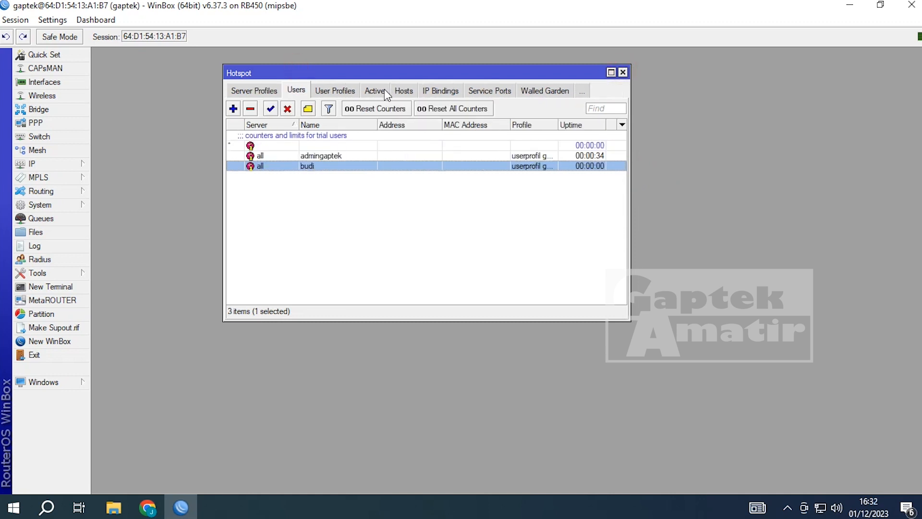
- Inspect the user's entries in the Active and Hosts lists, then bring Chrome forward
{"action": "left_click", "coordinate": [385, 88]}
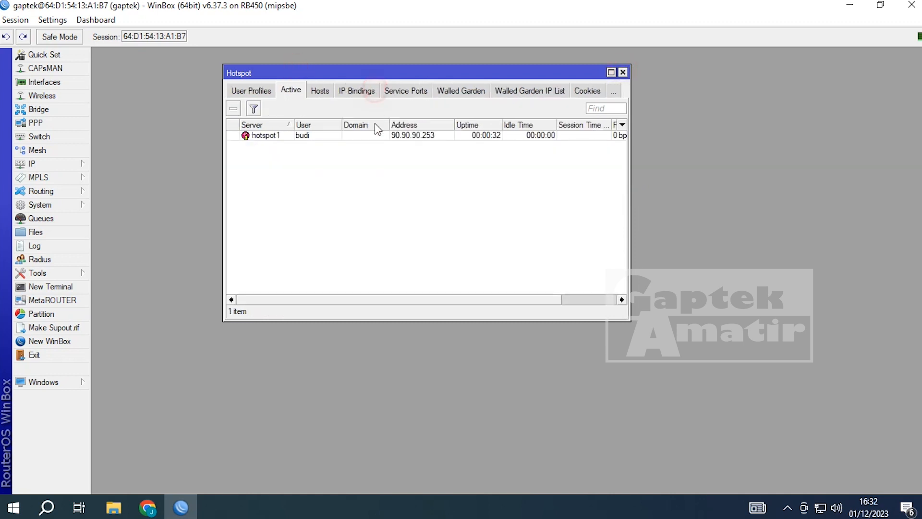
{"action": "left_click", "coordinate": [269, 138]}
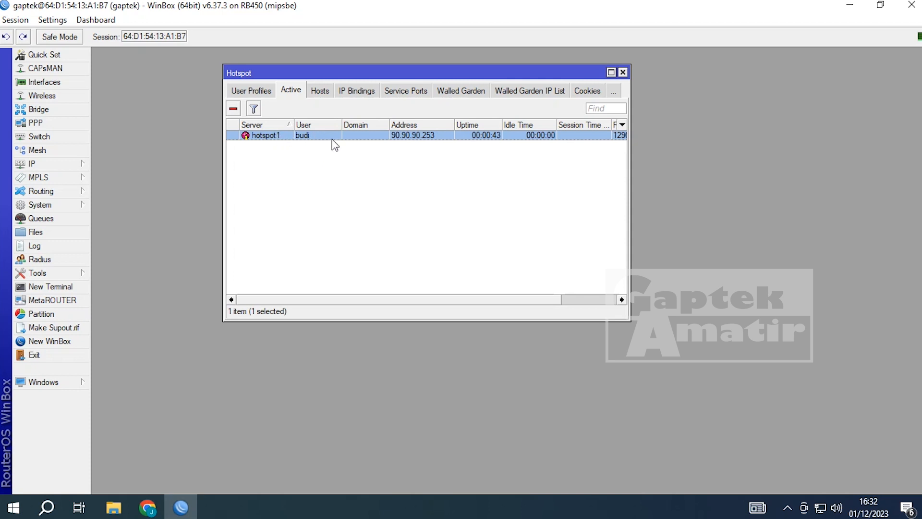
{"action": "left_click", "coordinate": [320, 90]}
{"action": "left_click", "coordinate": [242, 137]}
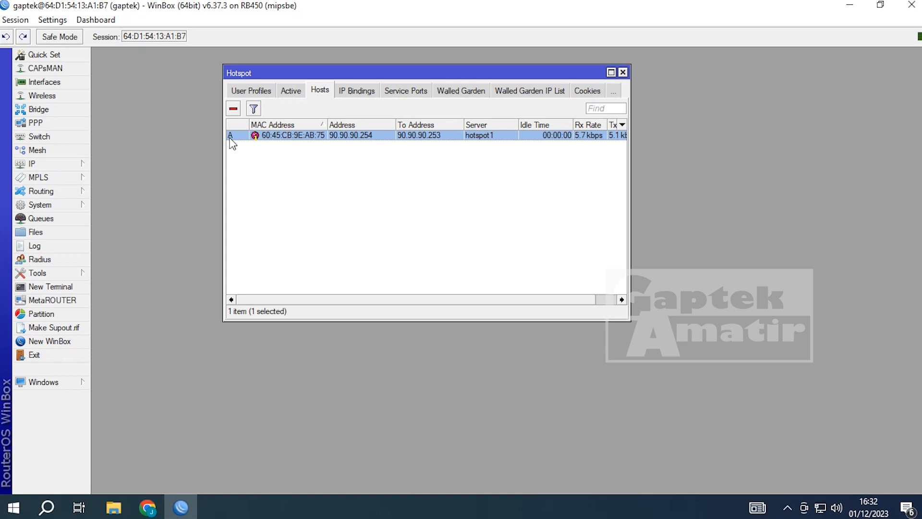
{"action": "left_click", "coordinate": [291, 90]}
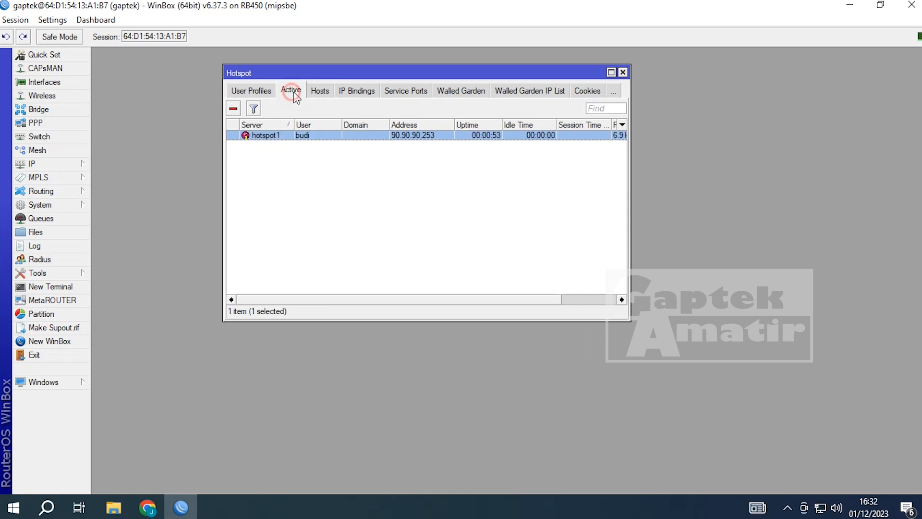
{"action": "left_click", "coordinate": [322, 90]}
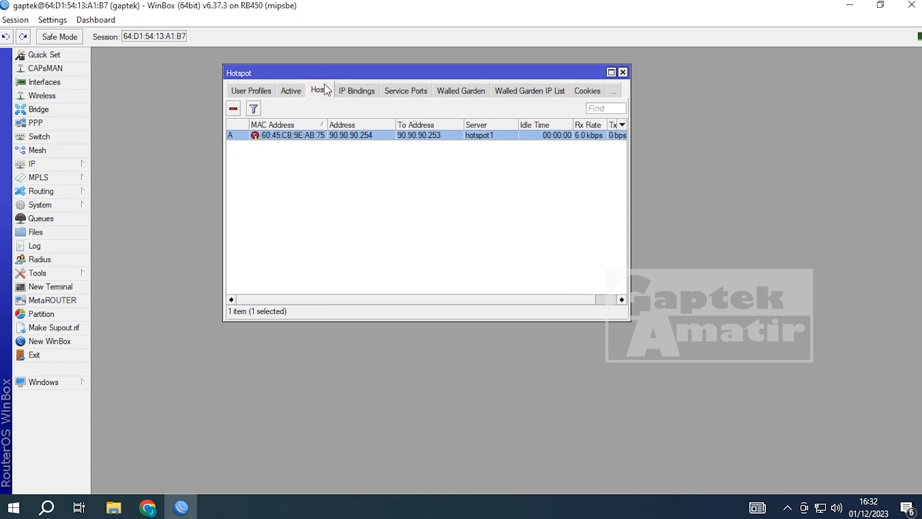
{"action": "left_click", "coordinate": [147, 507]}
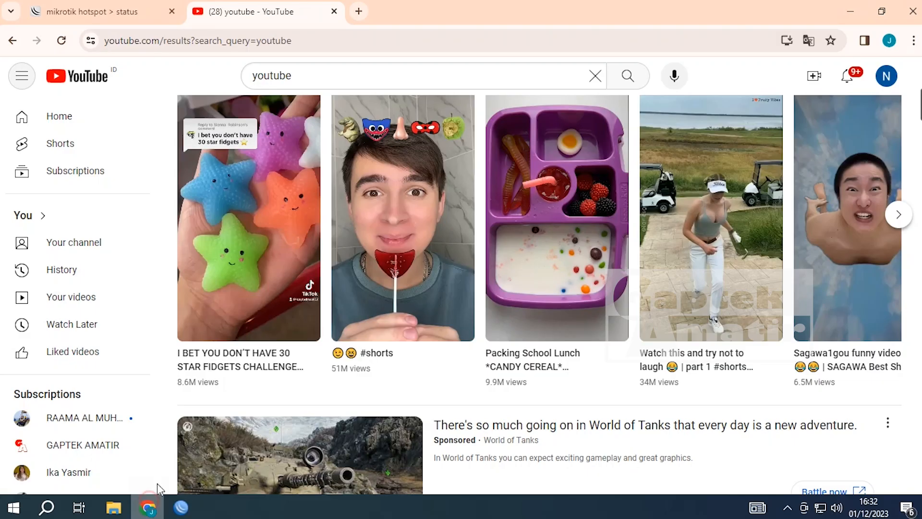
- Load gaptekamatir.net/status in a new tab, log off, and go back to WinBox
{"action": "left_click", "coordinate": [151, 13]}
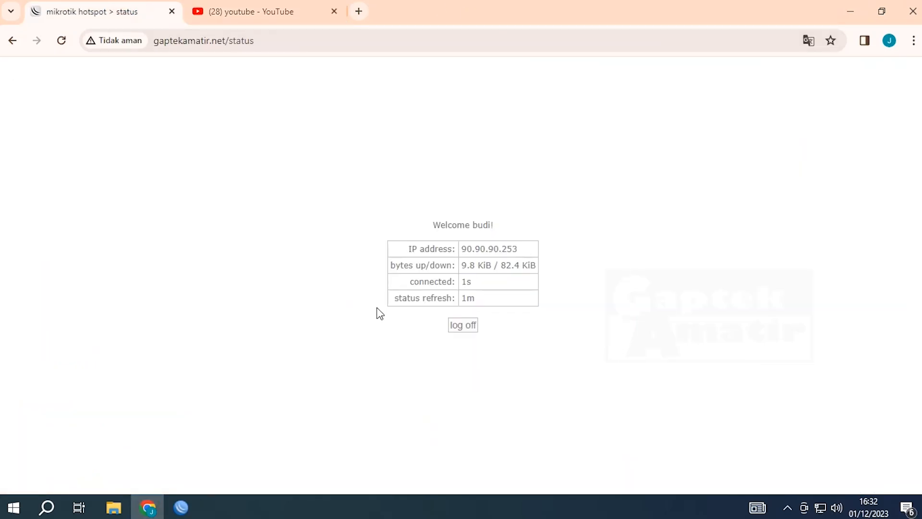
{"action": "left_click", "coordinate": [172, 11]}
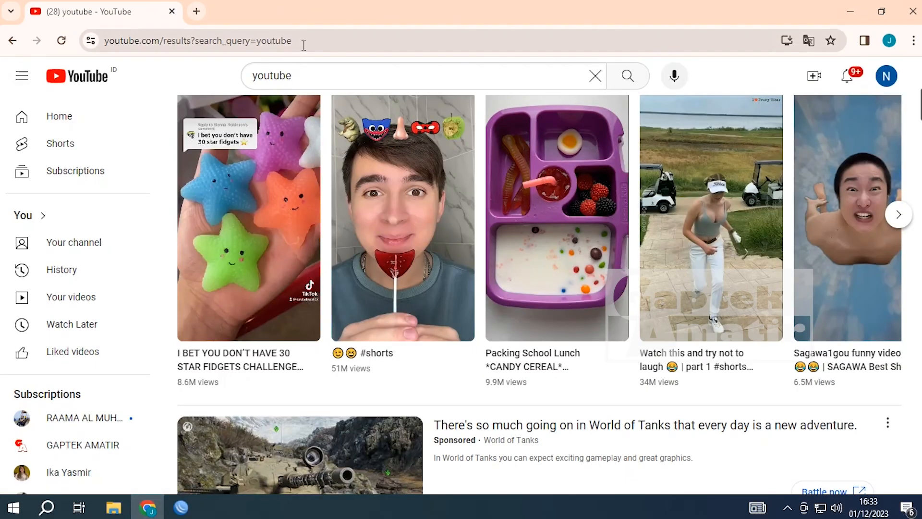
{"action": "left_click", "coordinate": [196, 12]}
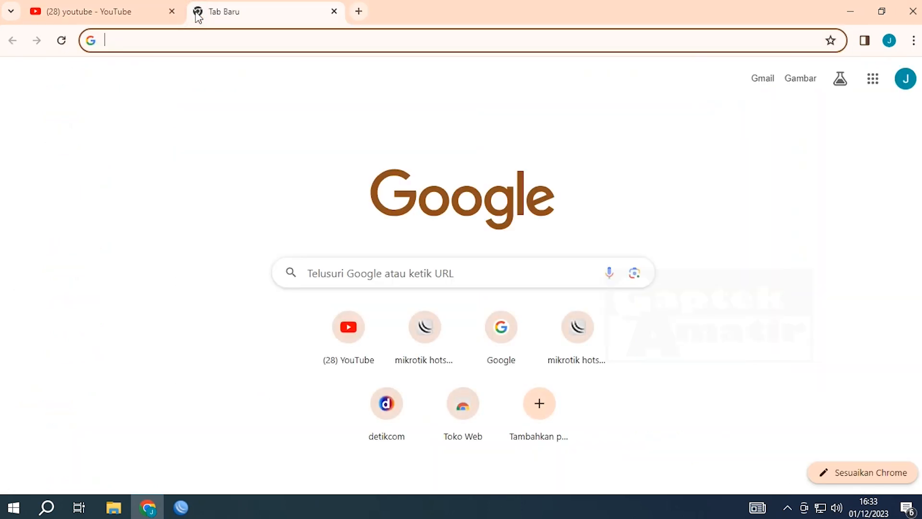
{"action": "type", "text": "gaptekamatir.net/status"}
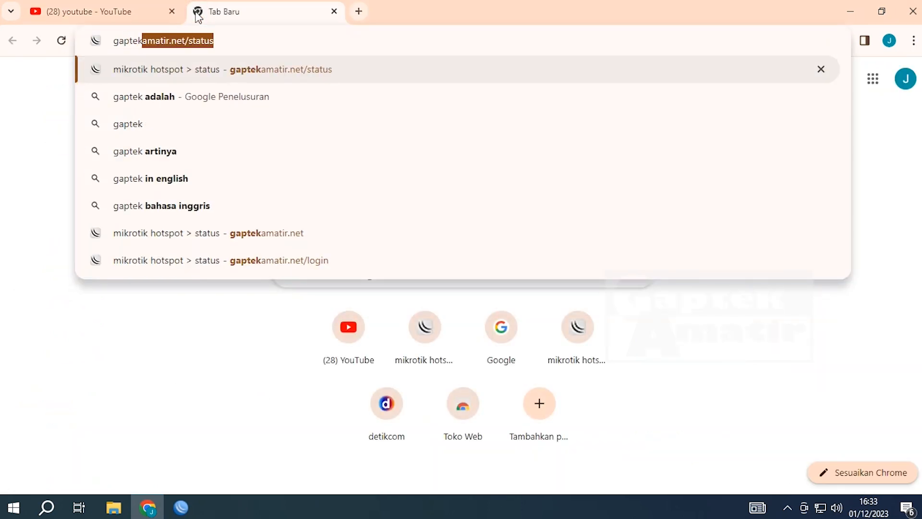
{"action": "key", "text": "Return"}
{"action": "left_click", "coordinate": [463, 326]}
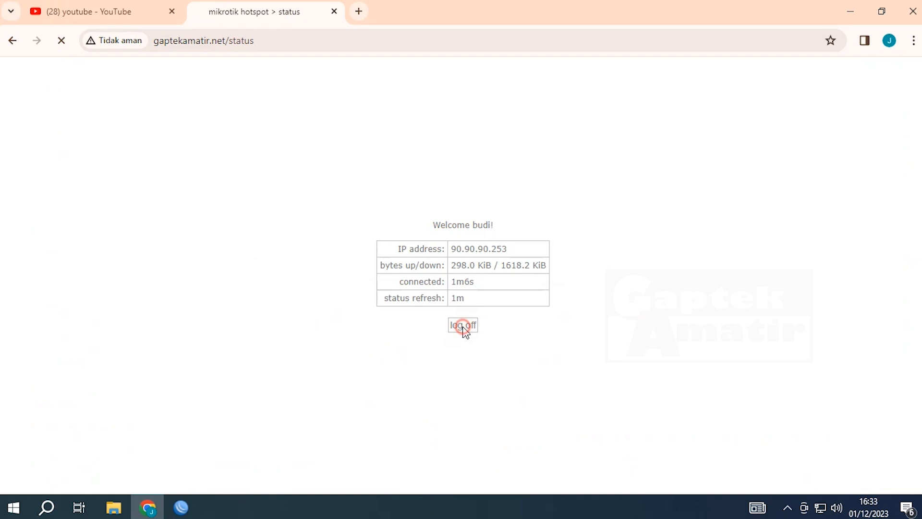
{"action": "left_click", "coordinate": [174, 513]}
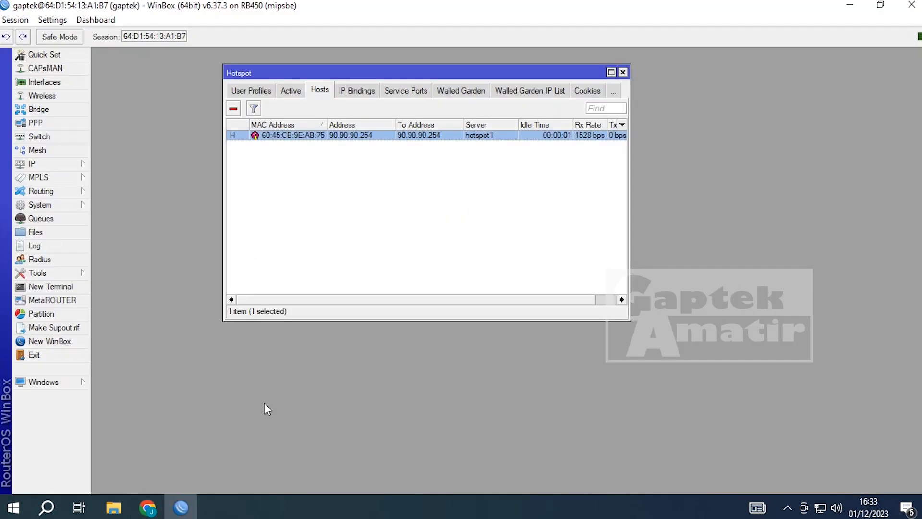
- Confirm the Active and Hosts lists are empty after logout, then close the Hotspot window
{"action": "left_click", "coordinate": [290, 90]}
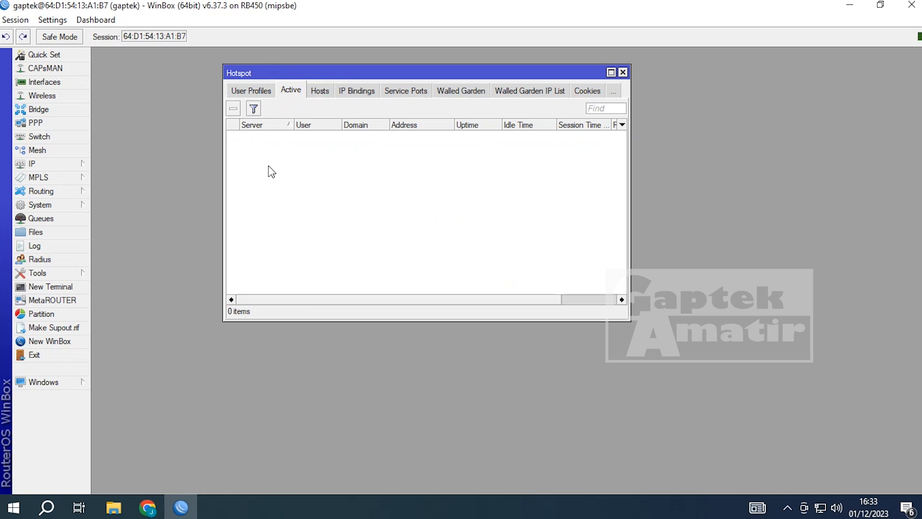
{"action": "left_click", "coordinate": [317, 91]}
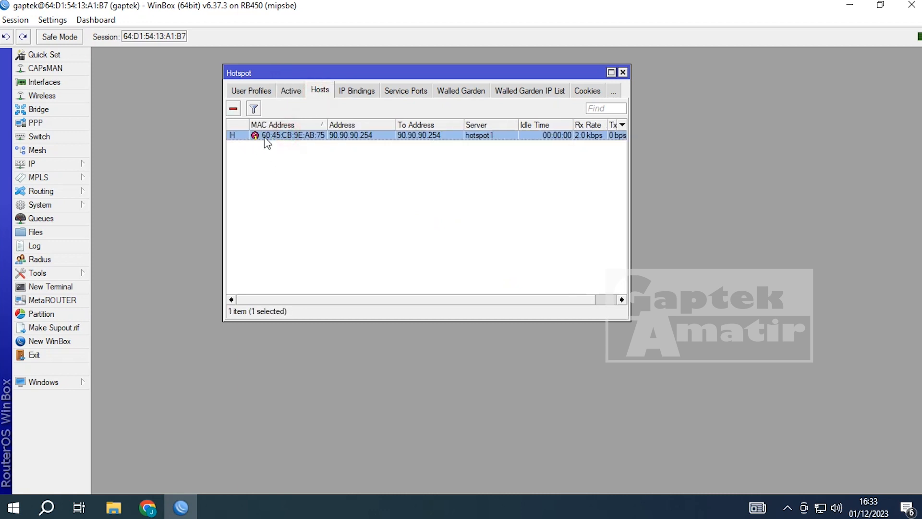
{"action": "left_click", "coordinate": [623, 73]}
- Reopen IP > Hotspot and view User Profiles, Users, then Server Profiles
{"action": "left_click", "coordinate": [53, 162]}
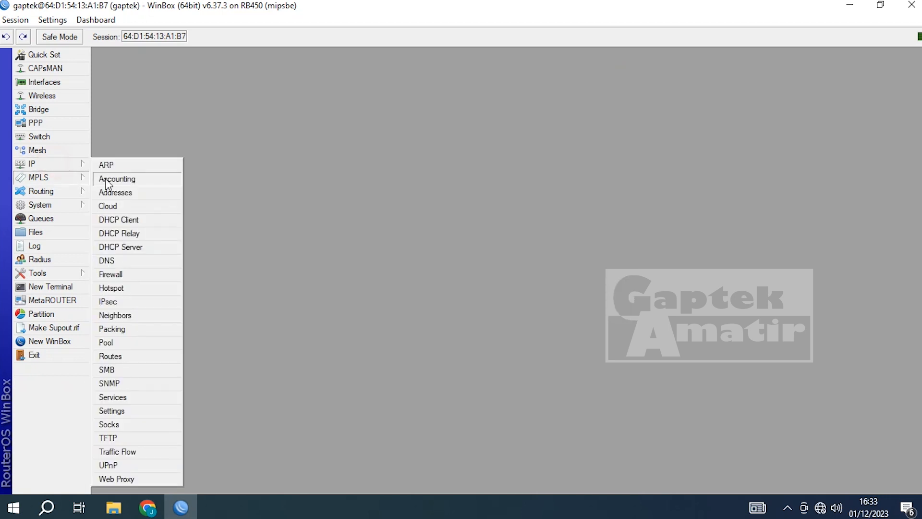
{"action": "left_click", "coordinate": [128, 287]}
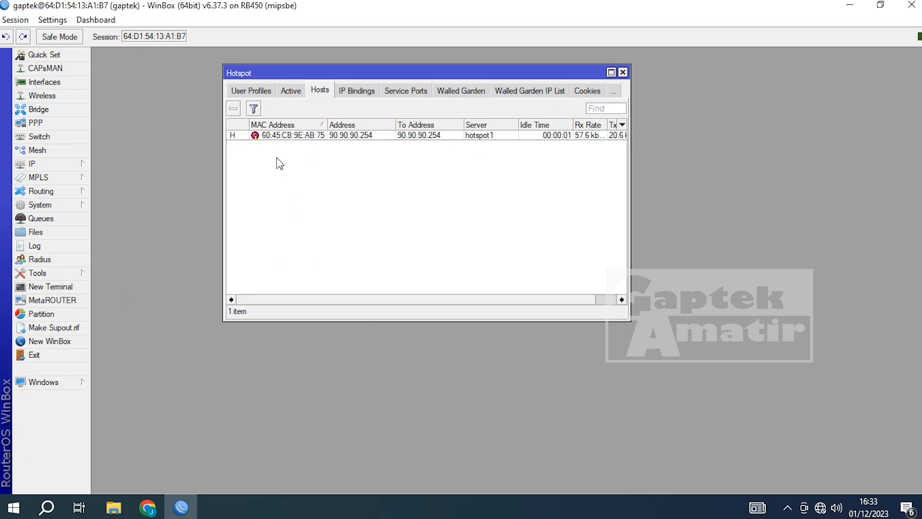
{"action": "left_click", "coordinate": [251, 91]}
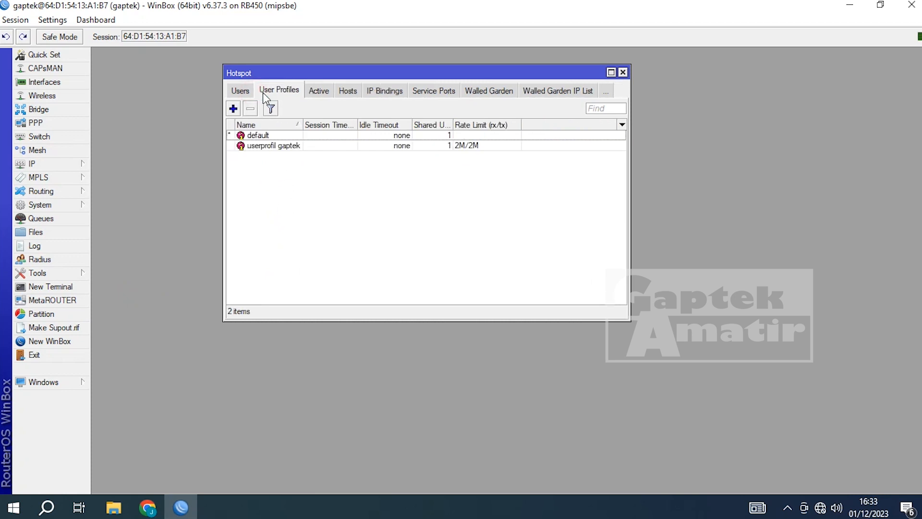
{"action": "left_click", "coordinate": [239, 91]}
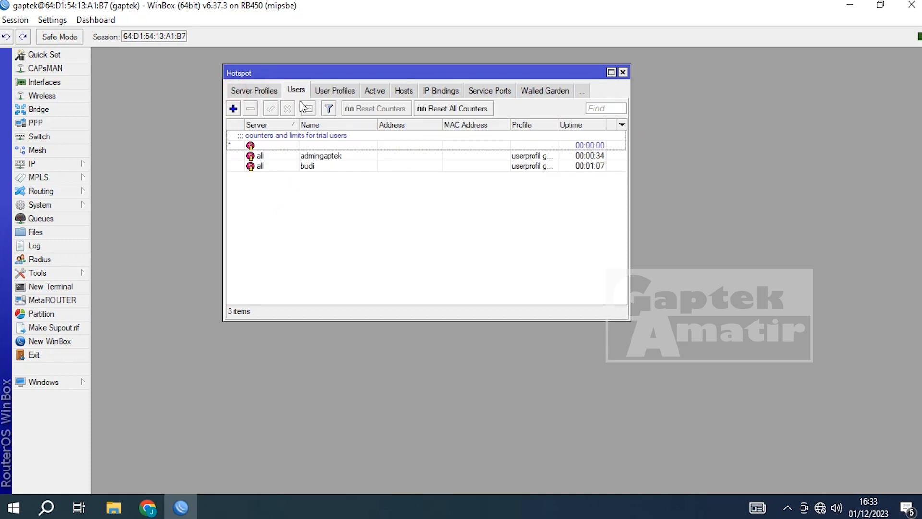
{"action": "left_click", "coordinate": [255, 92]}
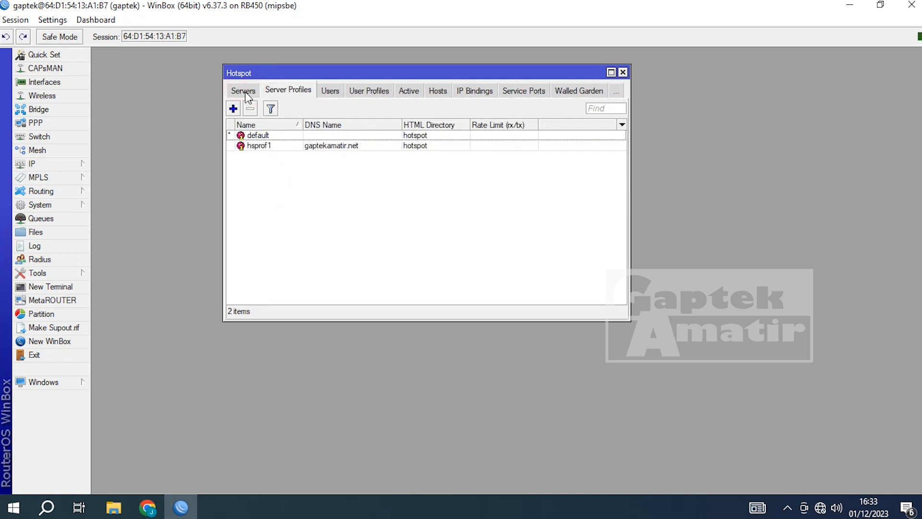